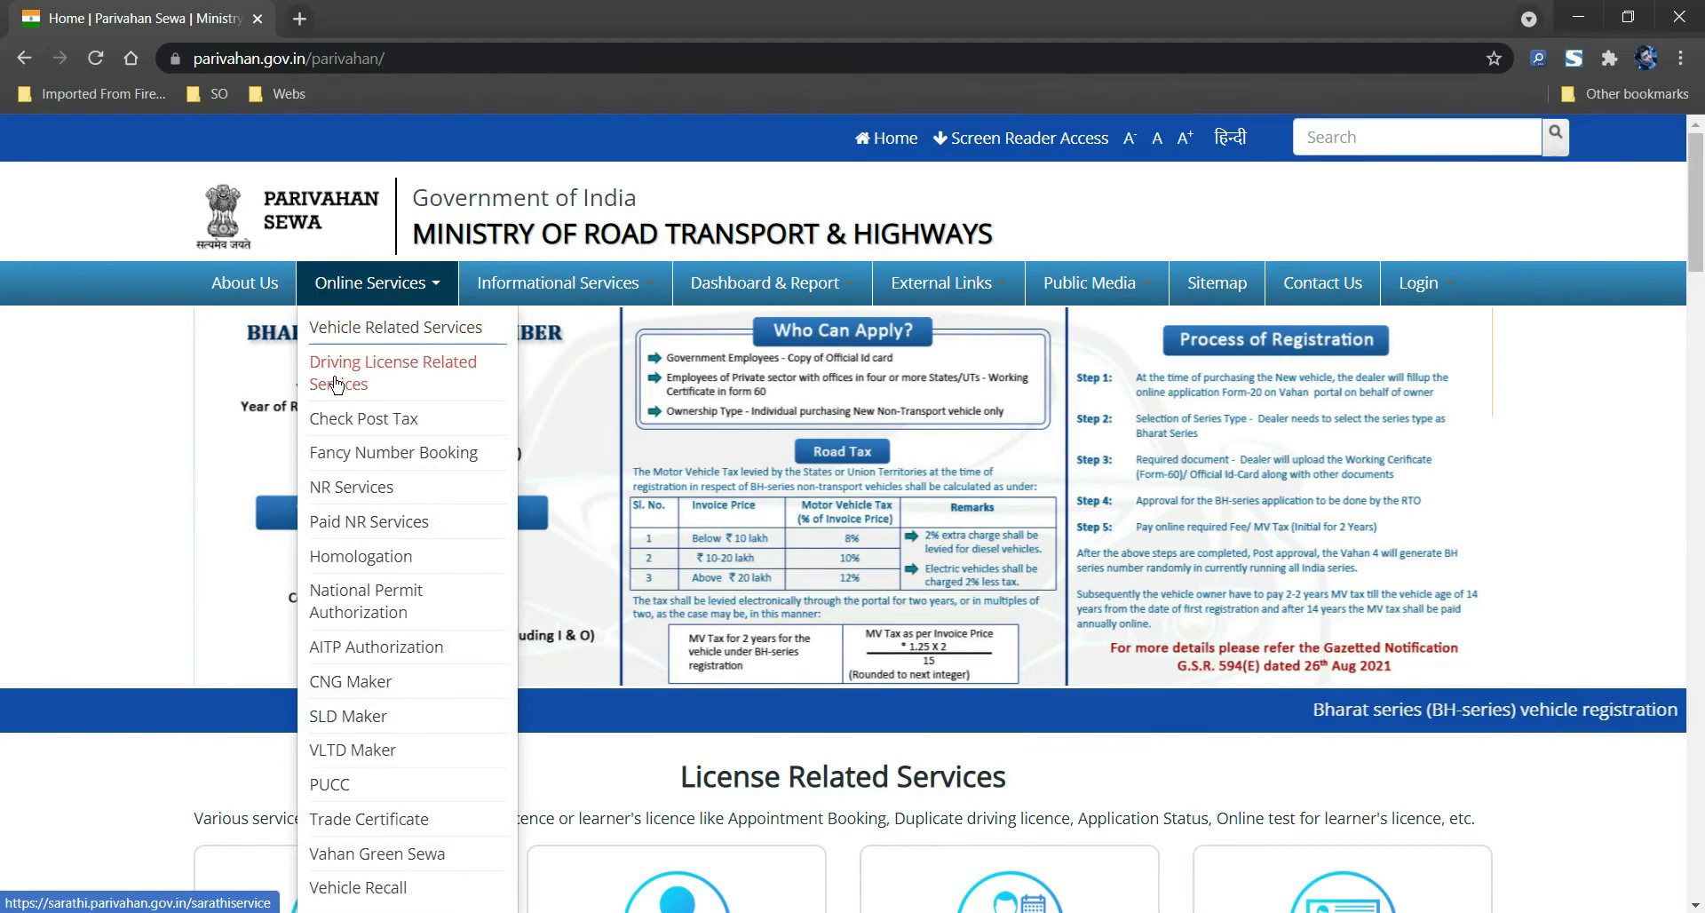
Pick Delhi as the state under Vehicle Related Services
click(453, 333)
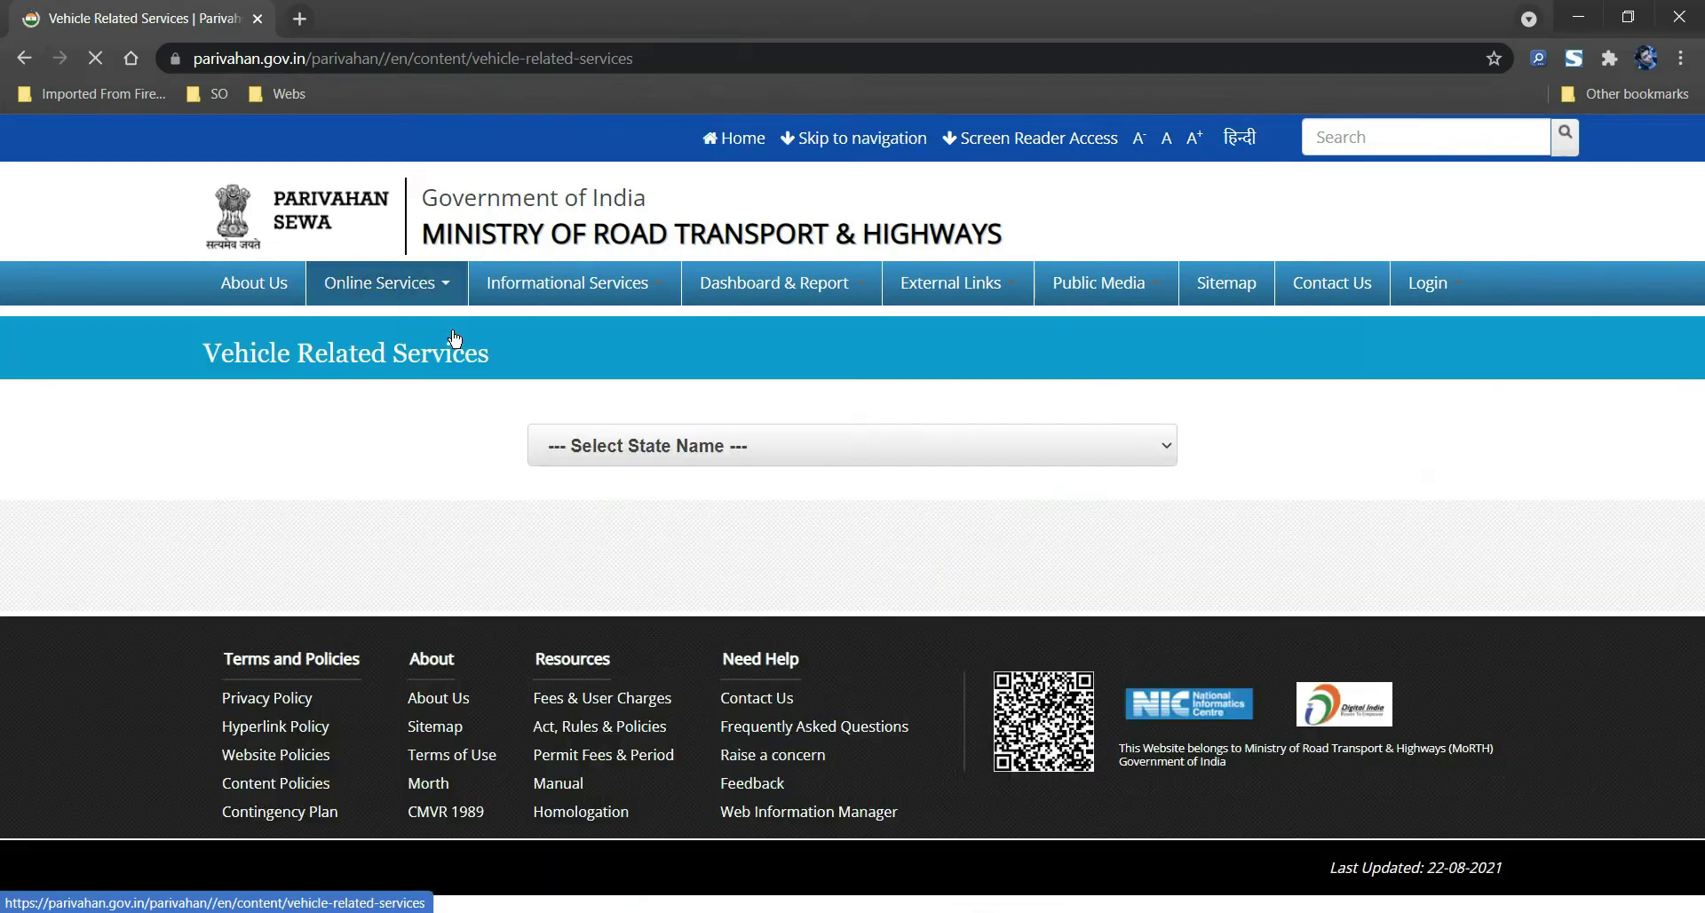
click(717, 449)
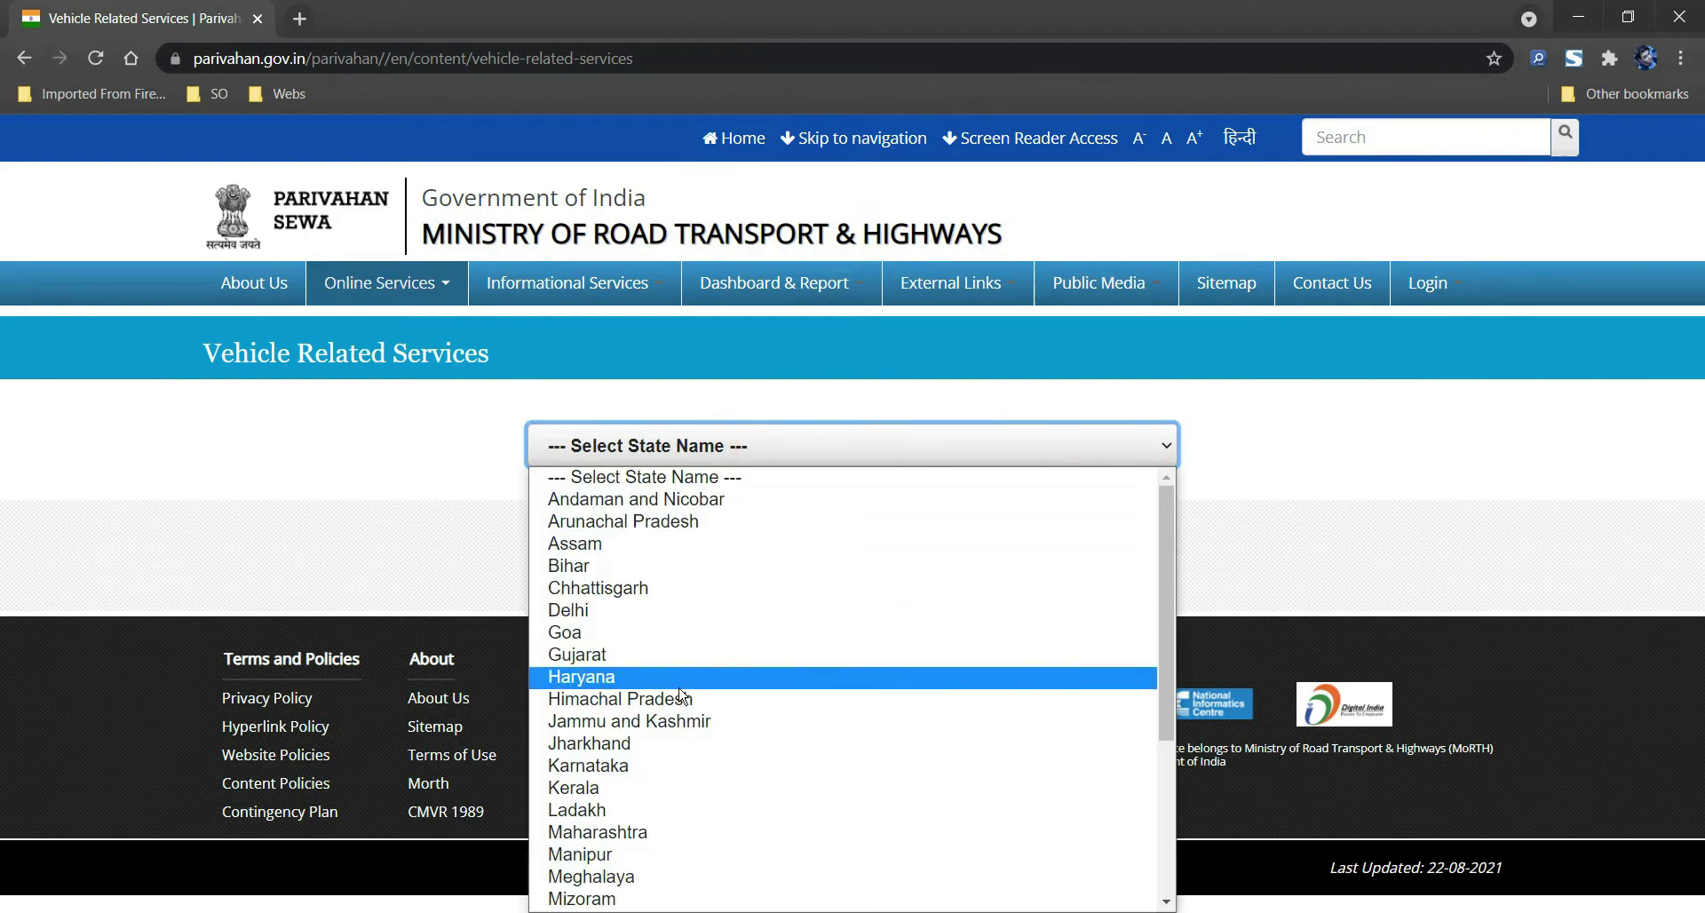
click(600, 612)
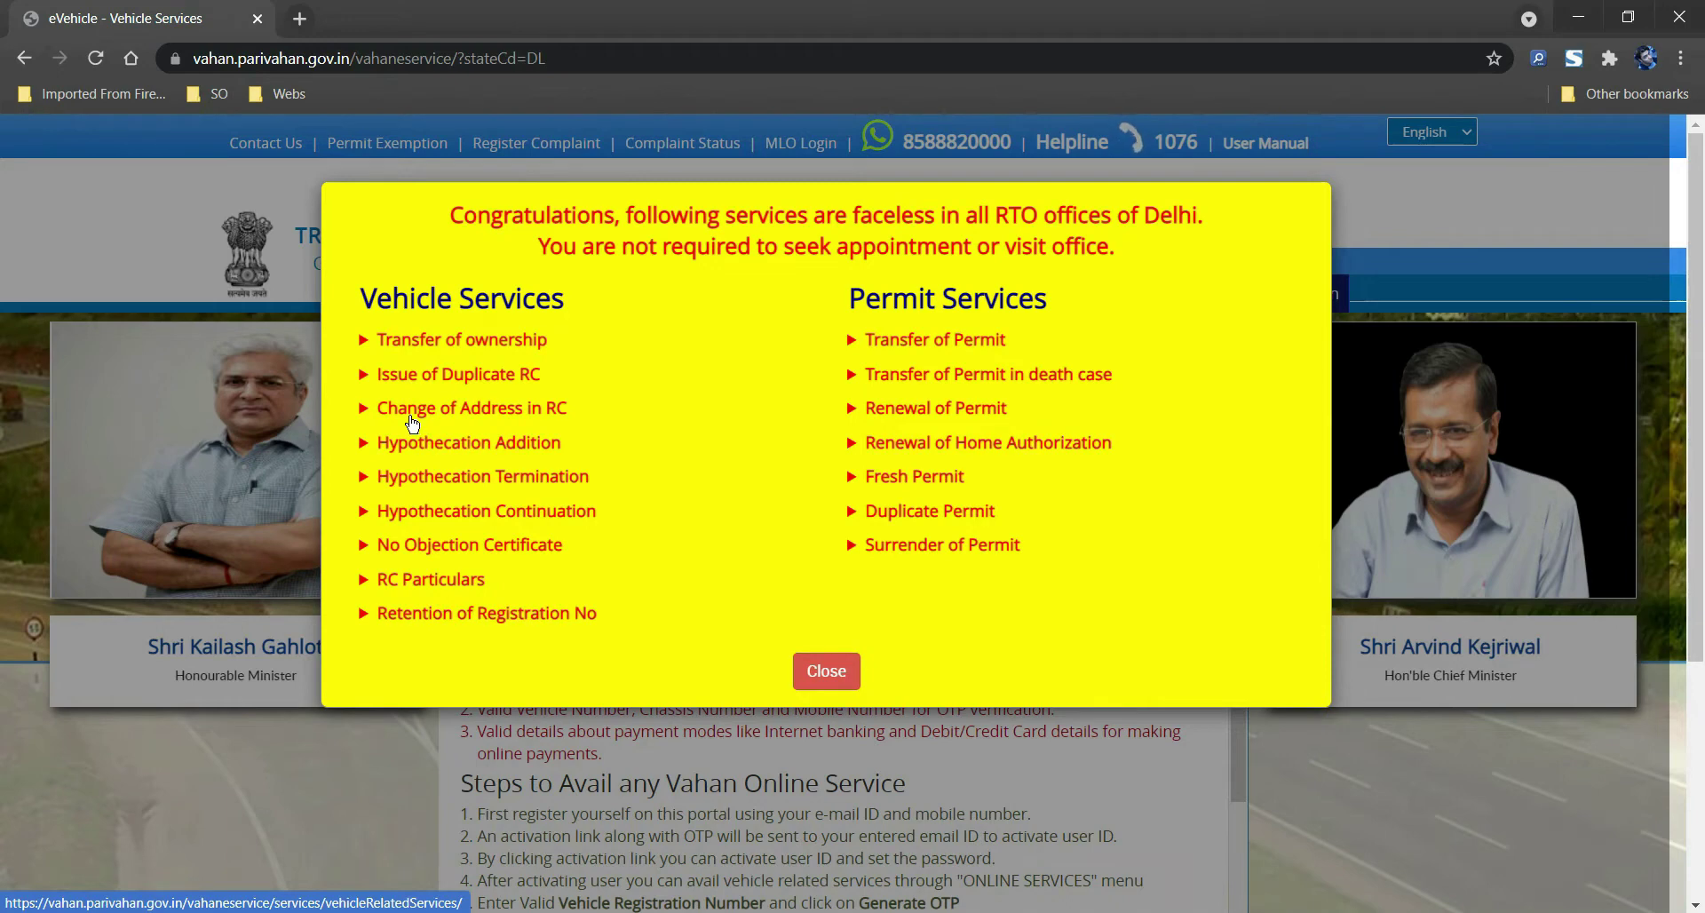
Start Change of Address in RC and autofill a saved user ID and password on the login page
click(520, 410)
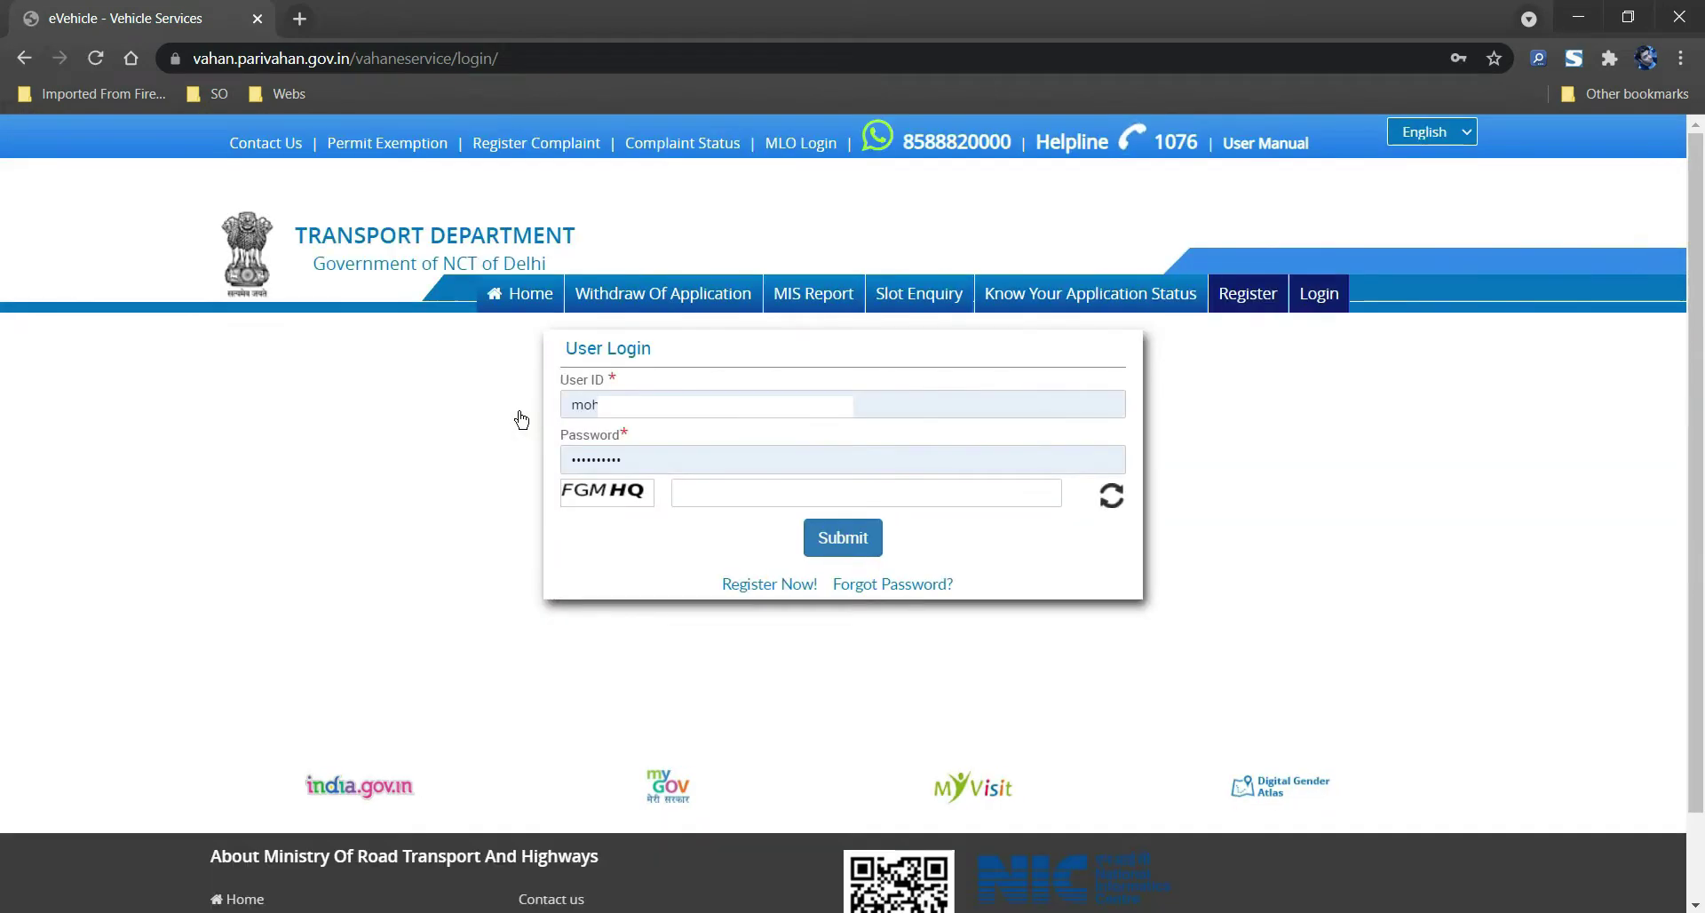
click(697, 404)
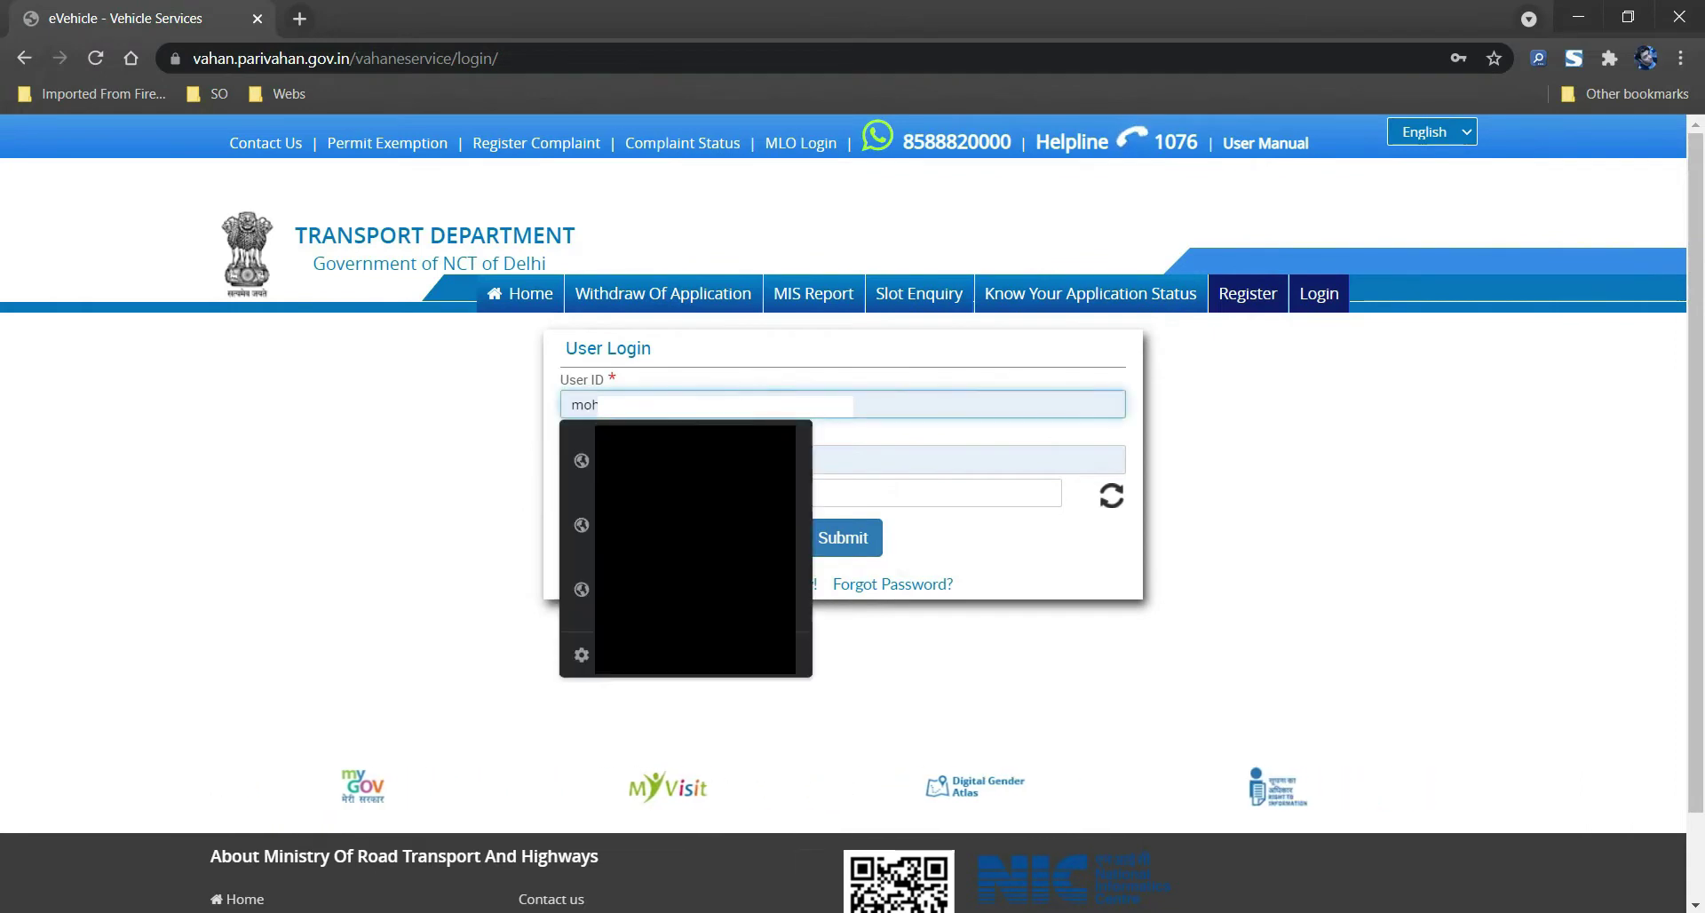
click(697, 444)
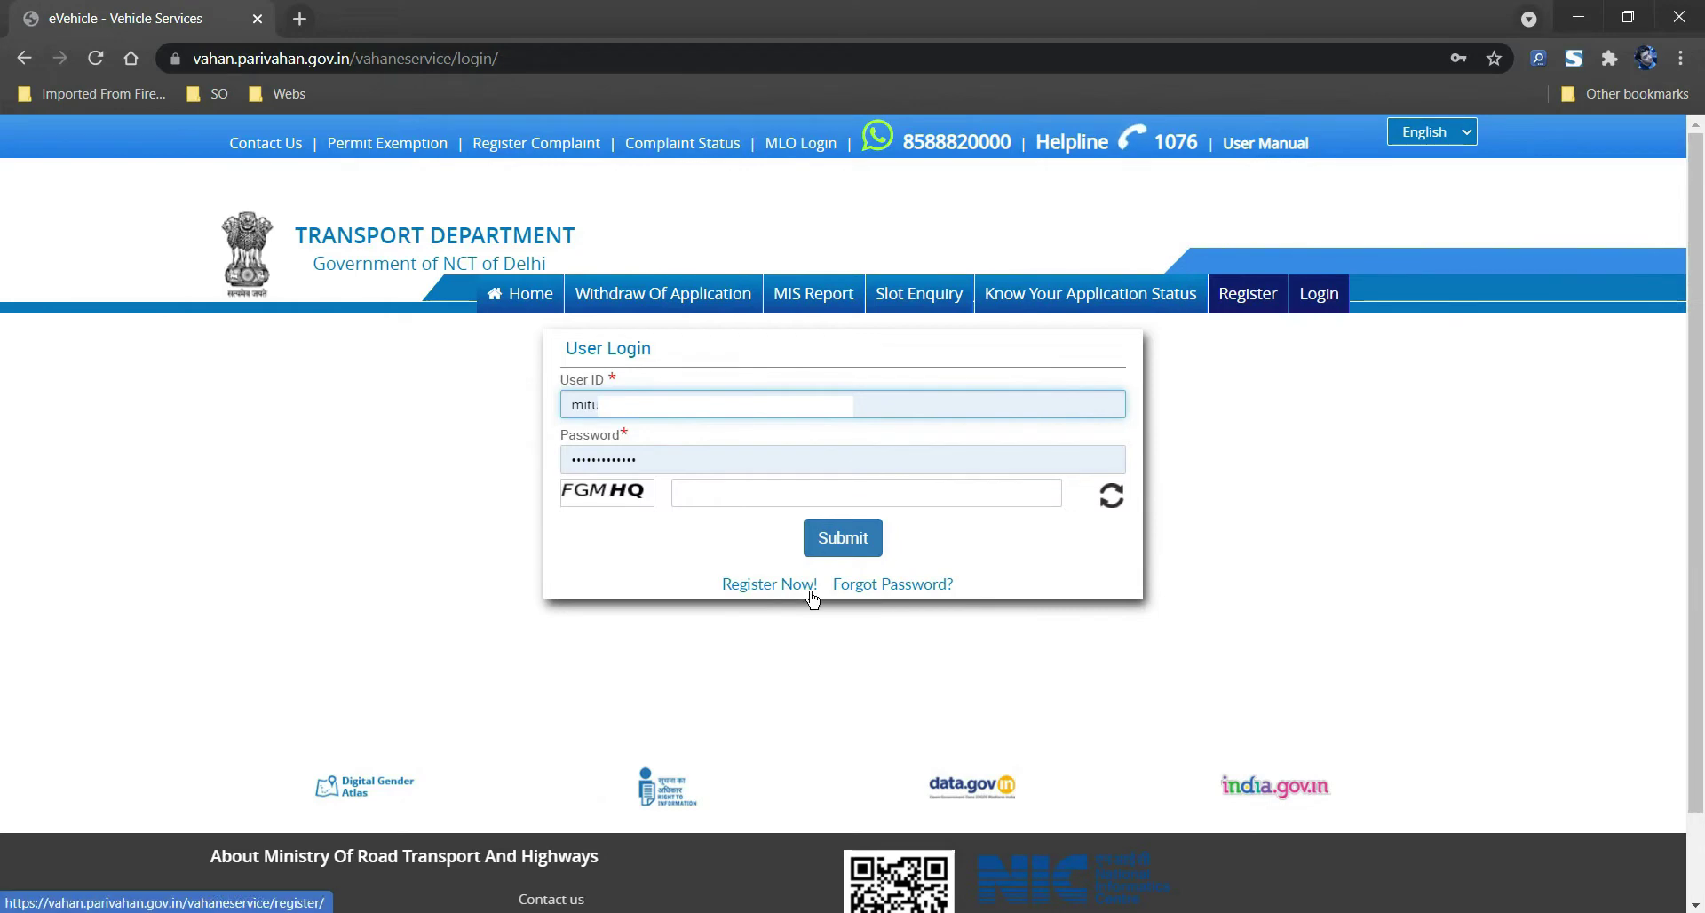
Go back from the registration form, autofill the other saved account, enter the captcha and log in
click(766, 586)
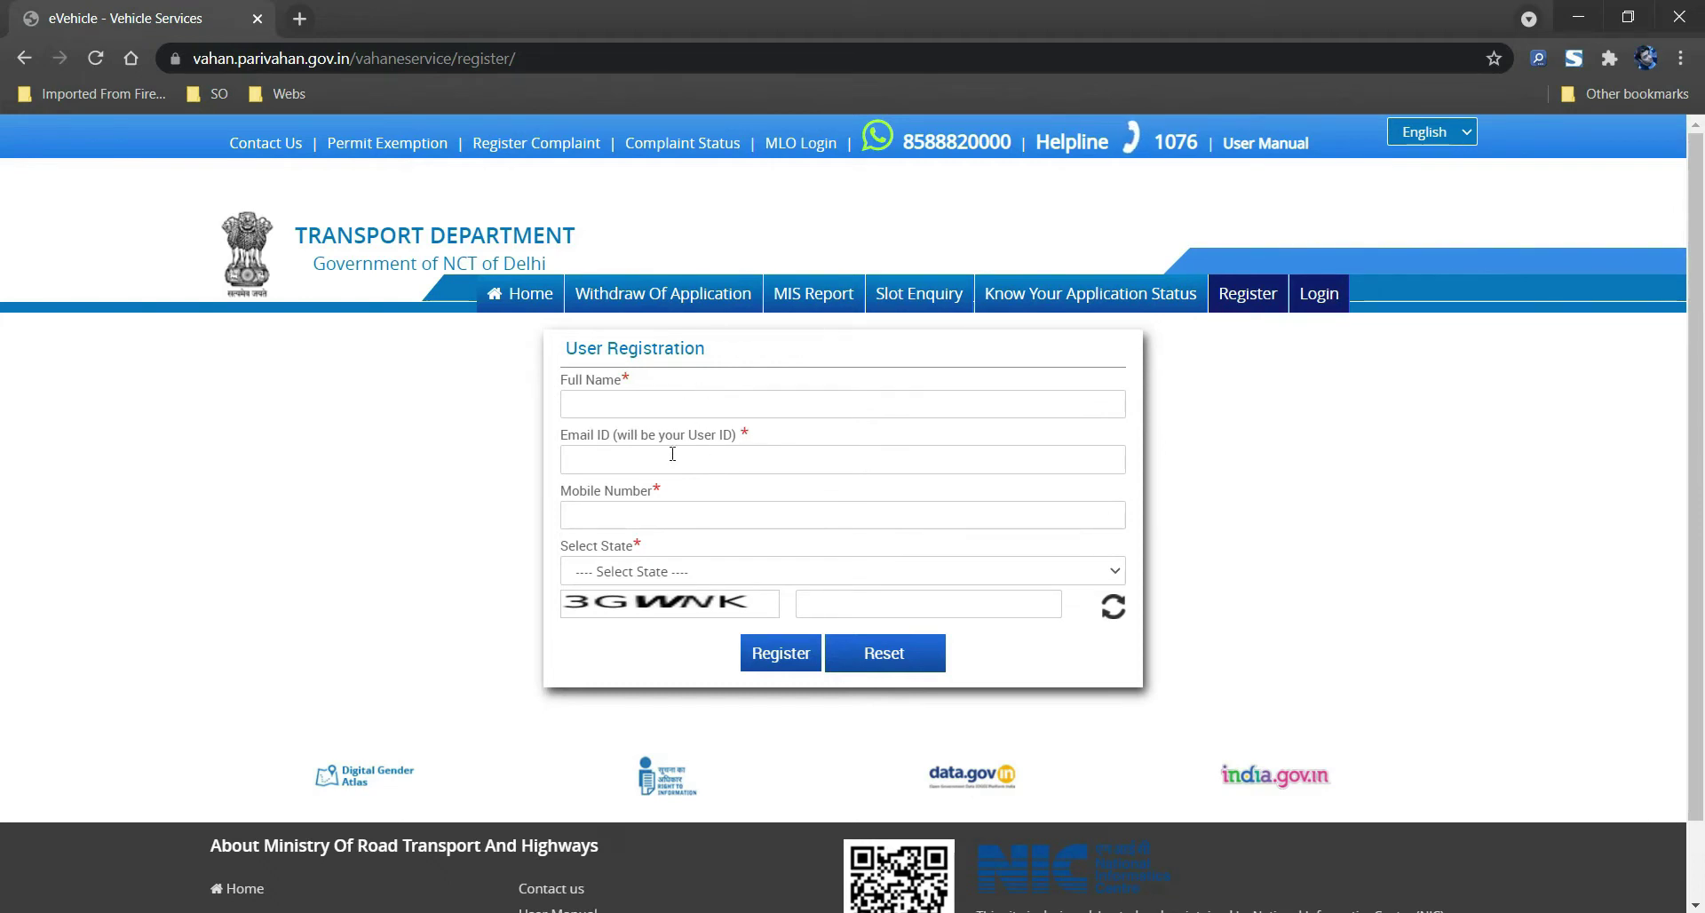
click(1317, 298)
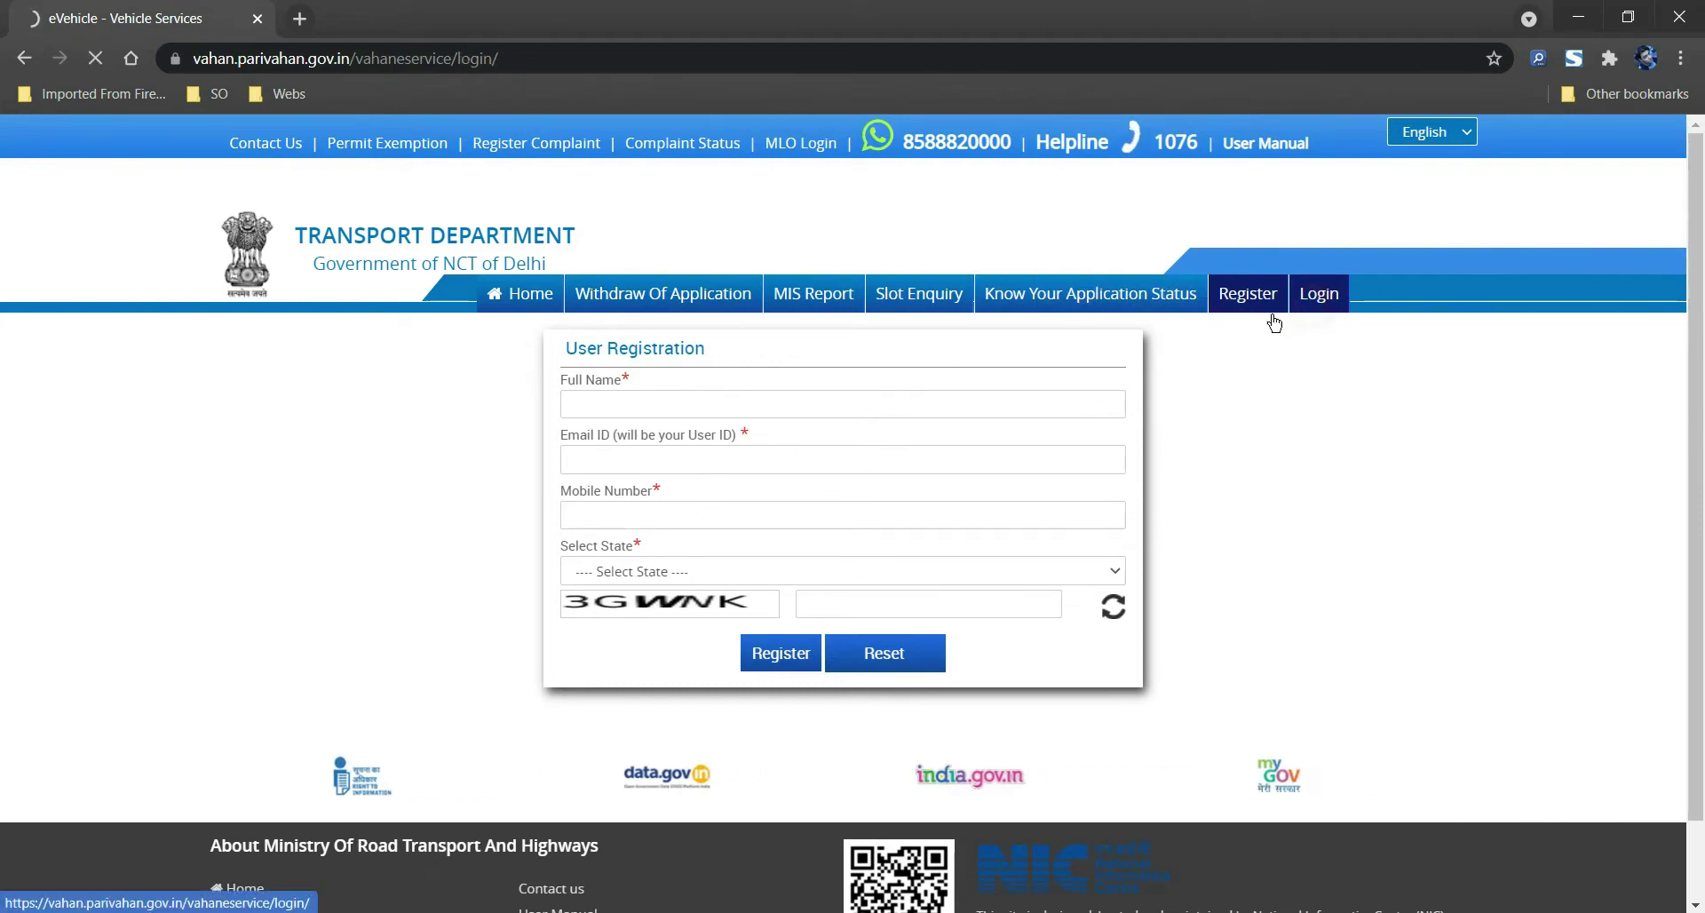
click(678, 404)
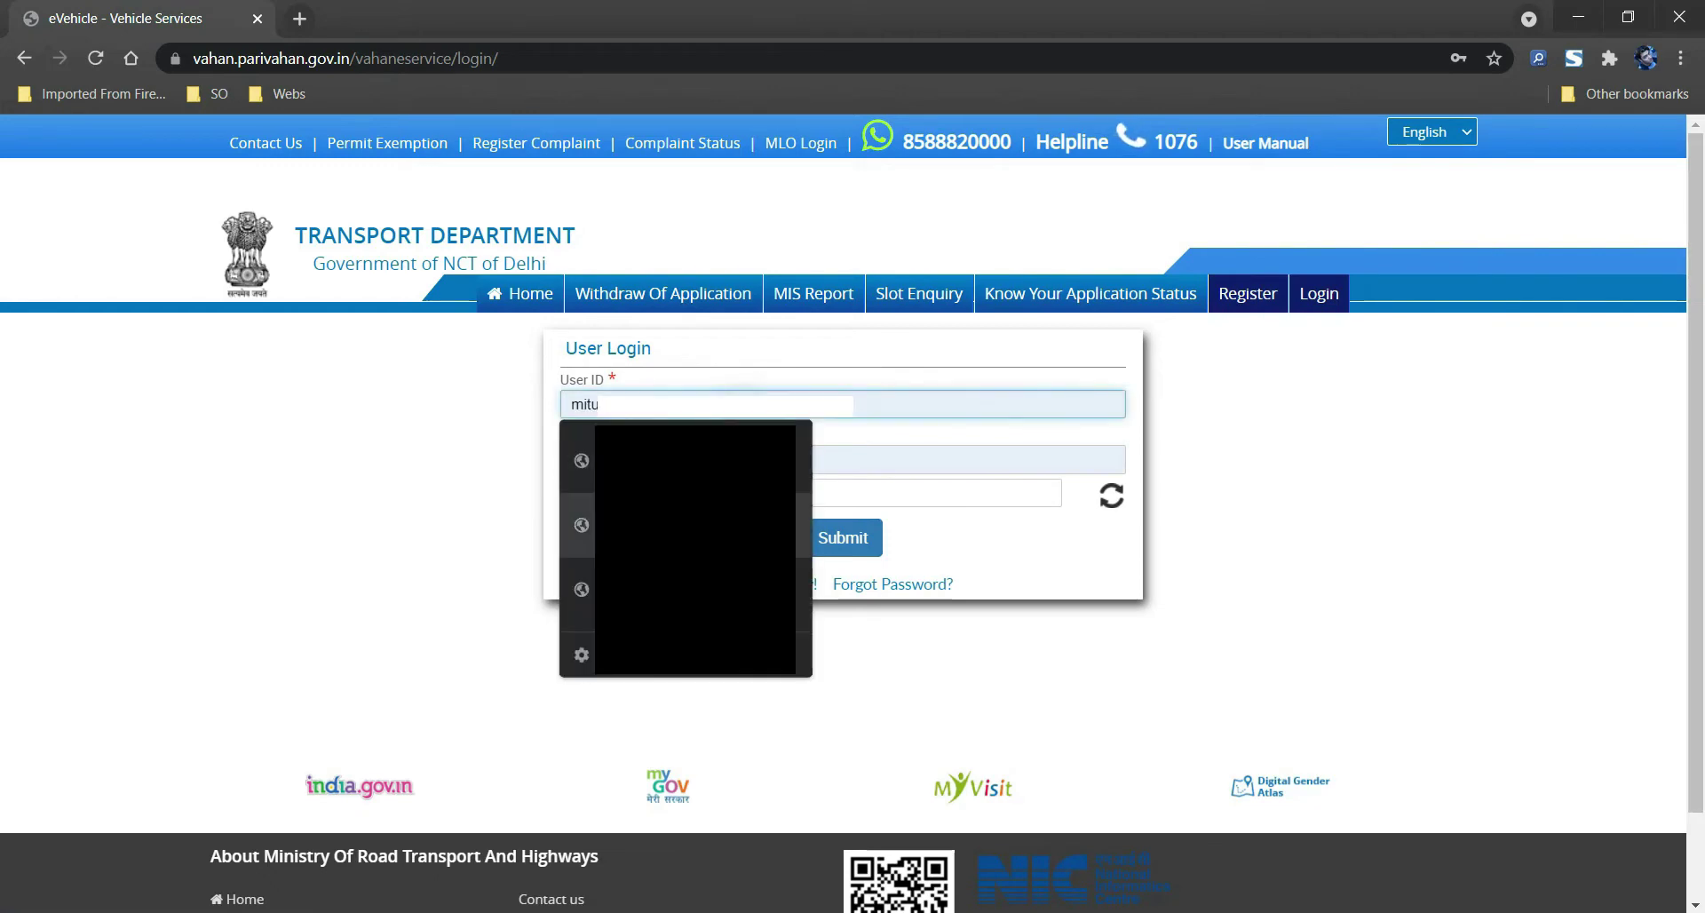
click(678, 427)
click(706, 500)
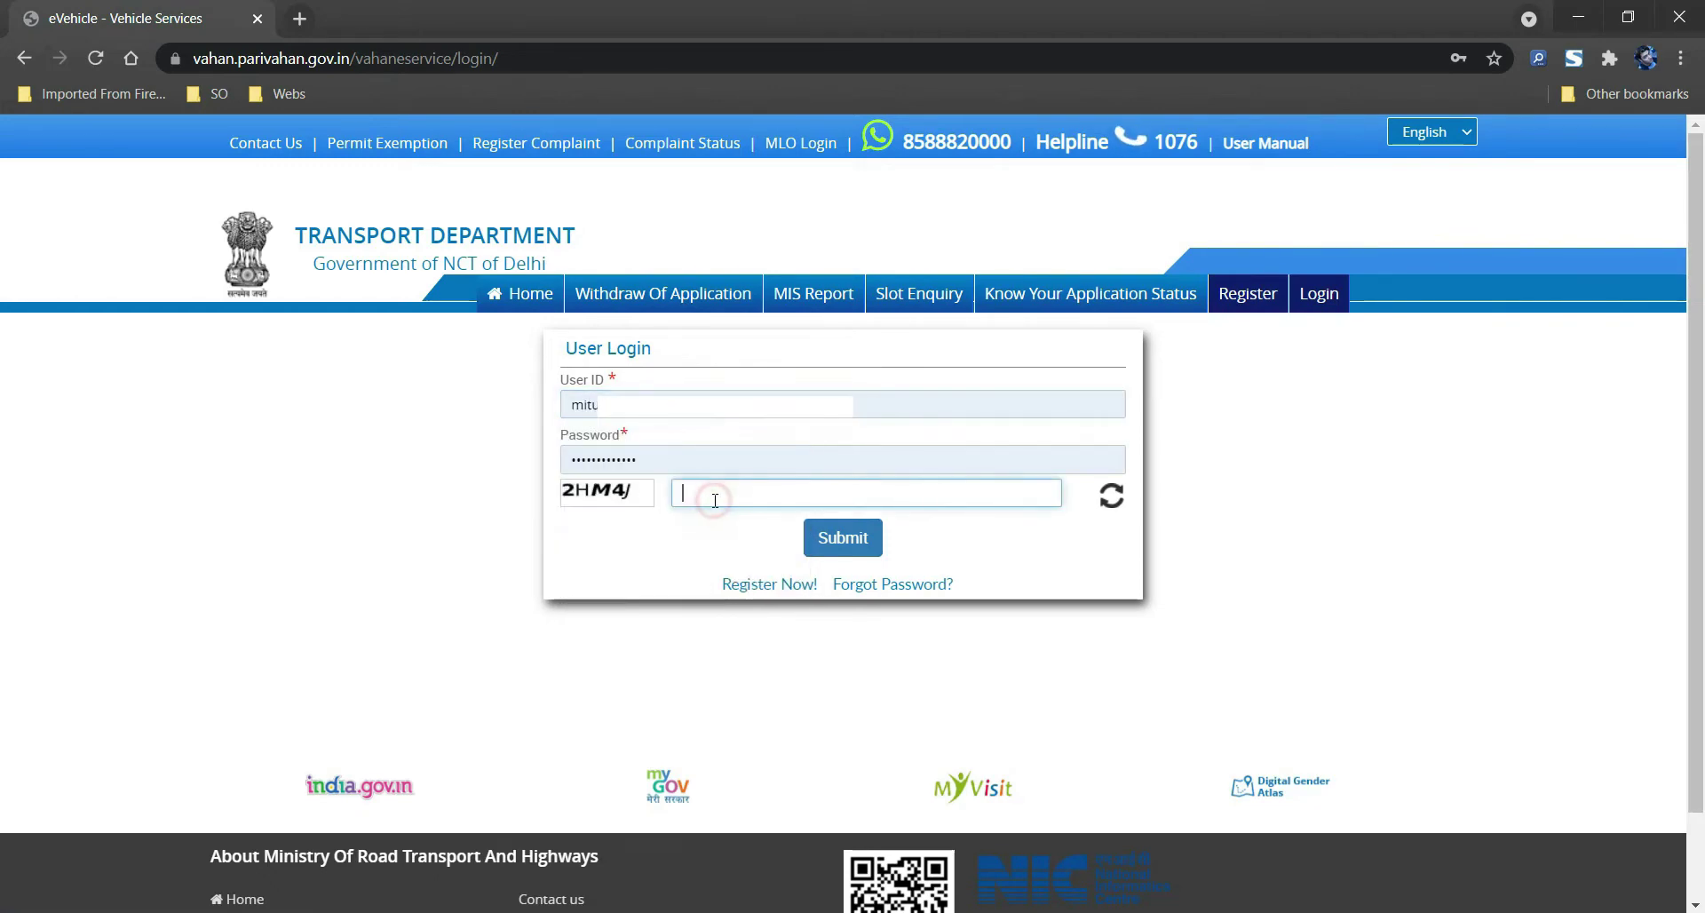
text(2HM4J)
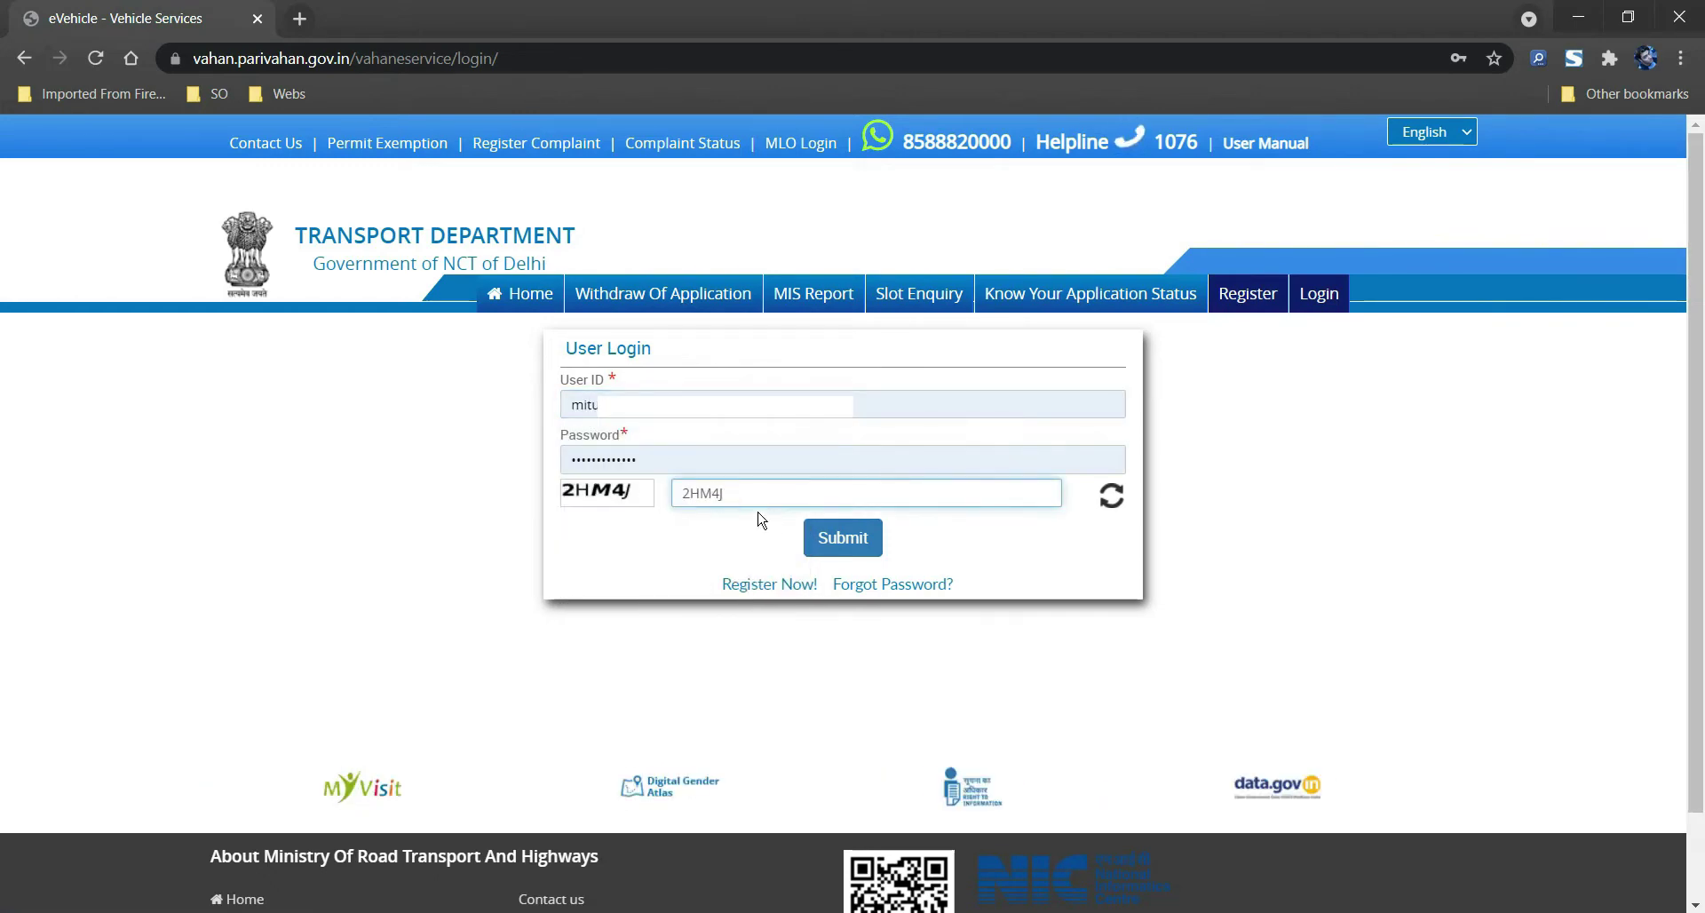
click(844, 536)
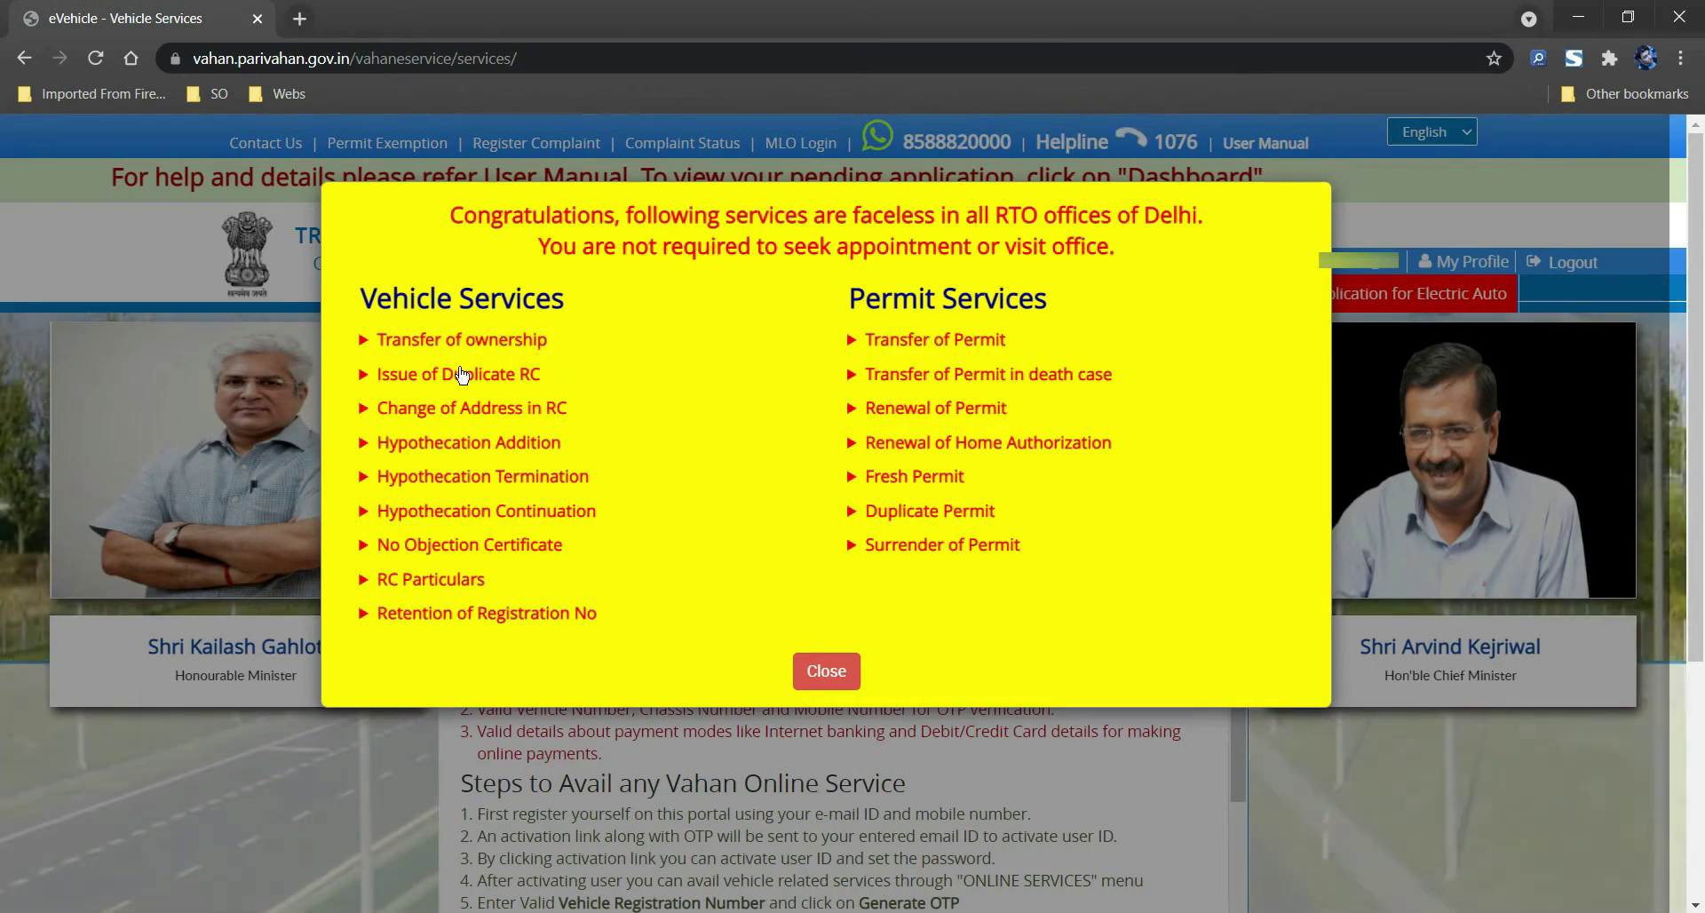
Submit the saved registration number and last 5 chassis digits for Change of Address in RC
click(511, 408)
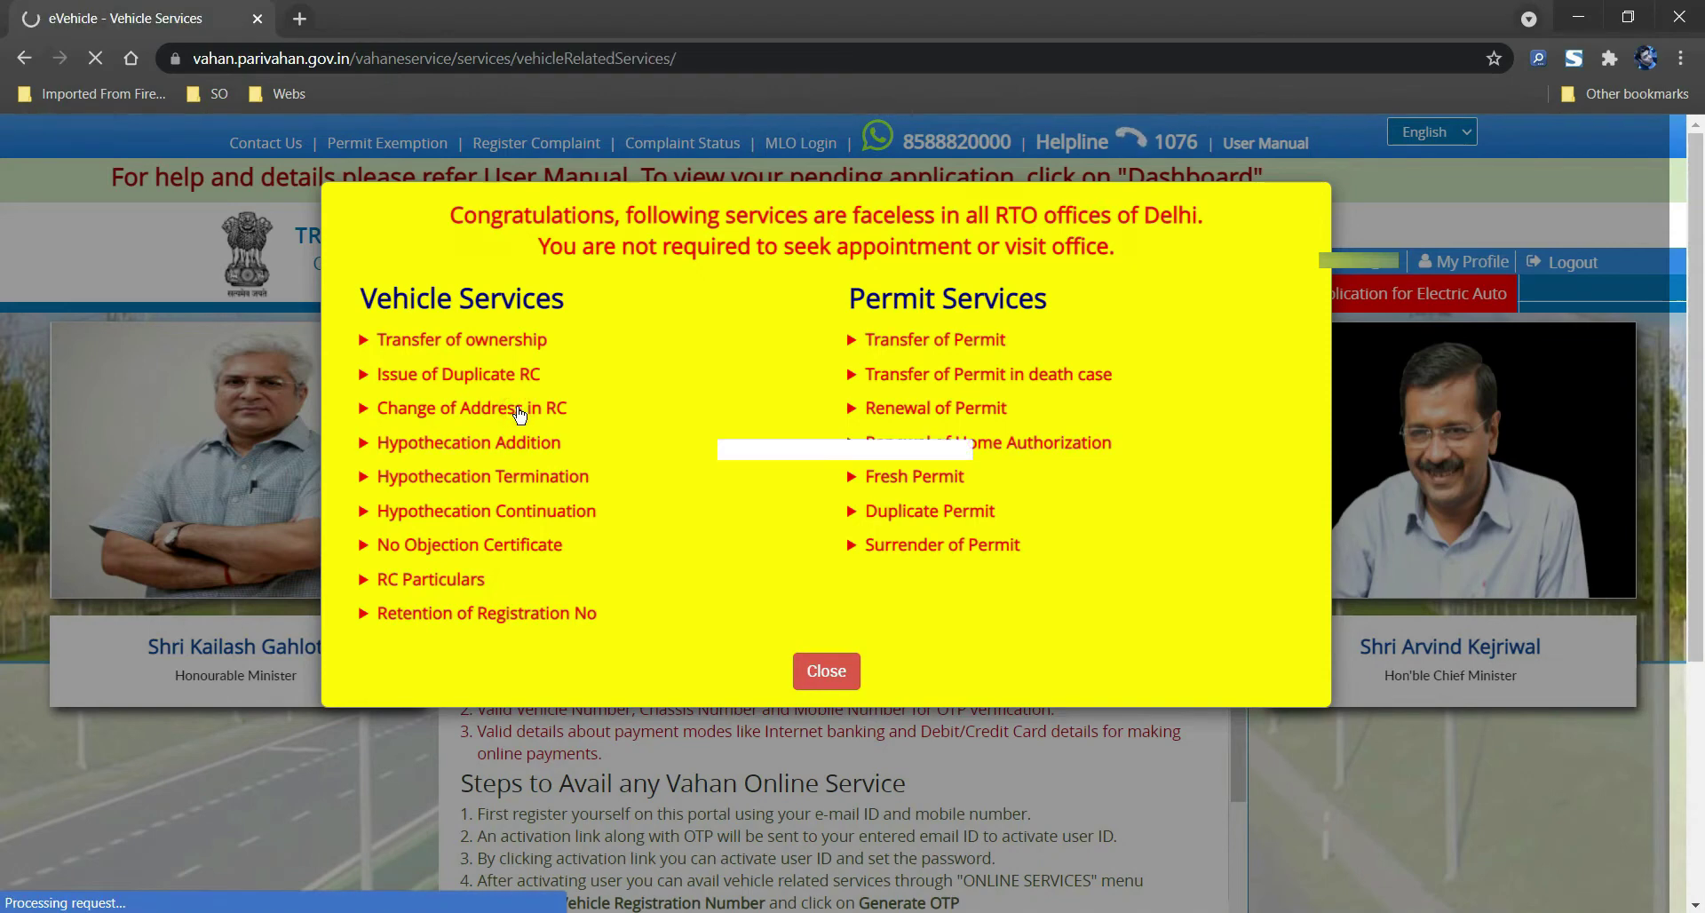
click(752, 450)
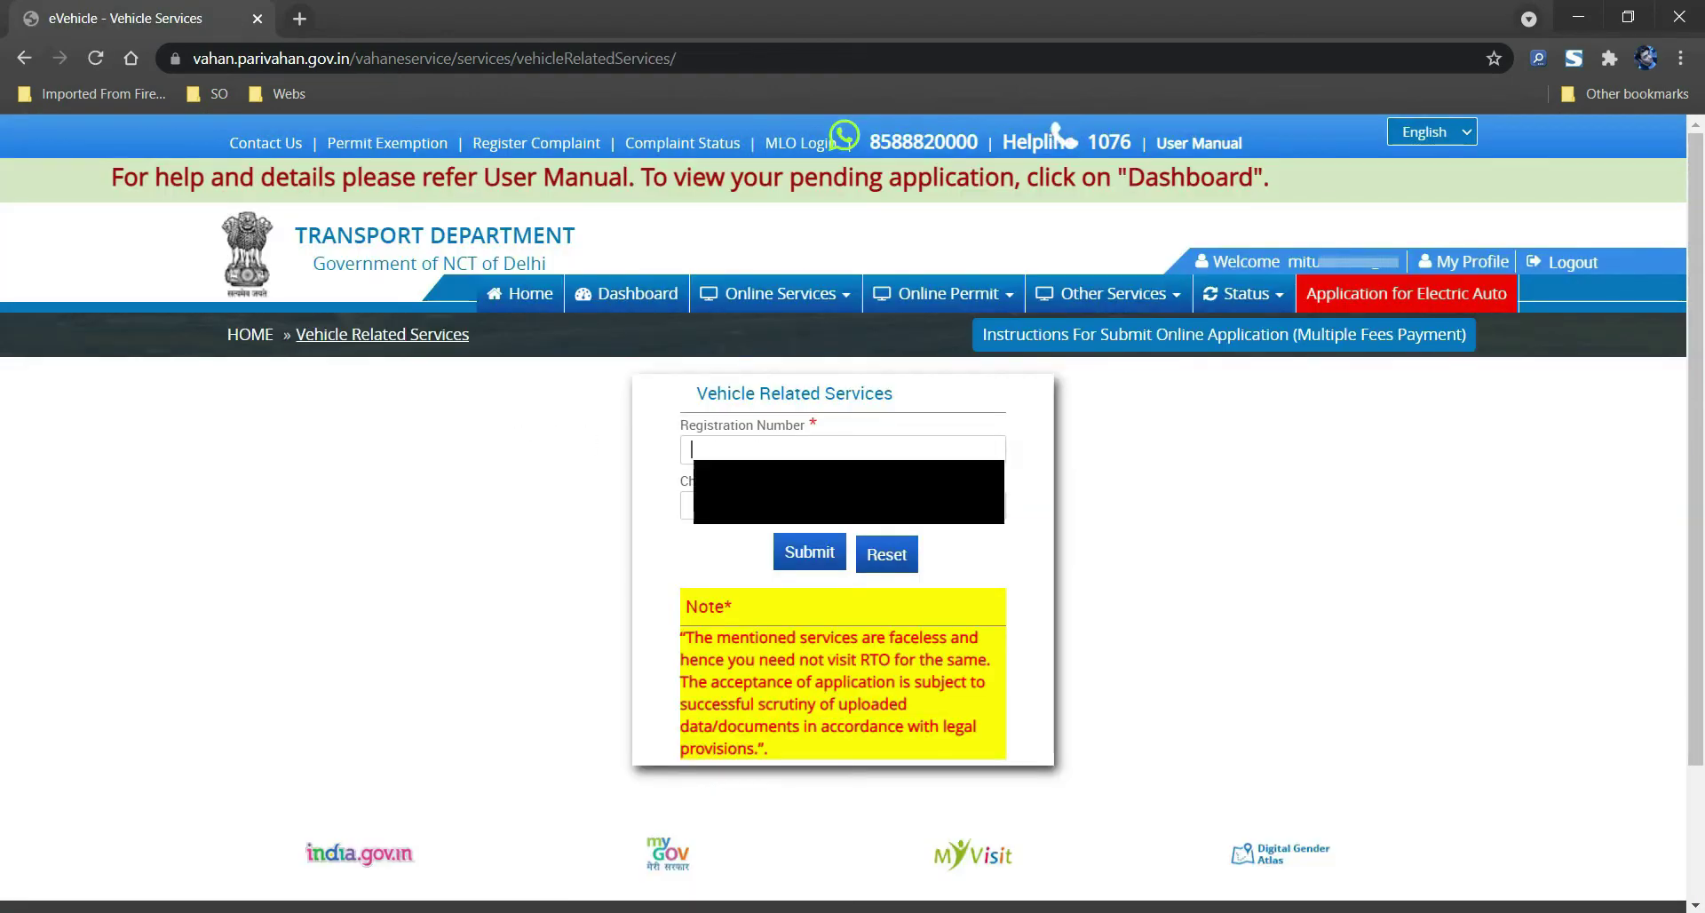
click(752, 479)
click(752, 506)
click(752, 537)
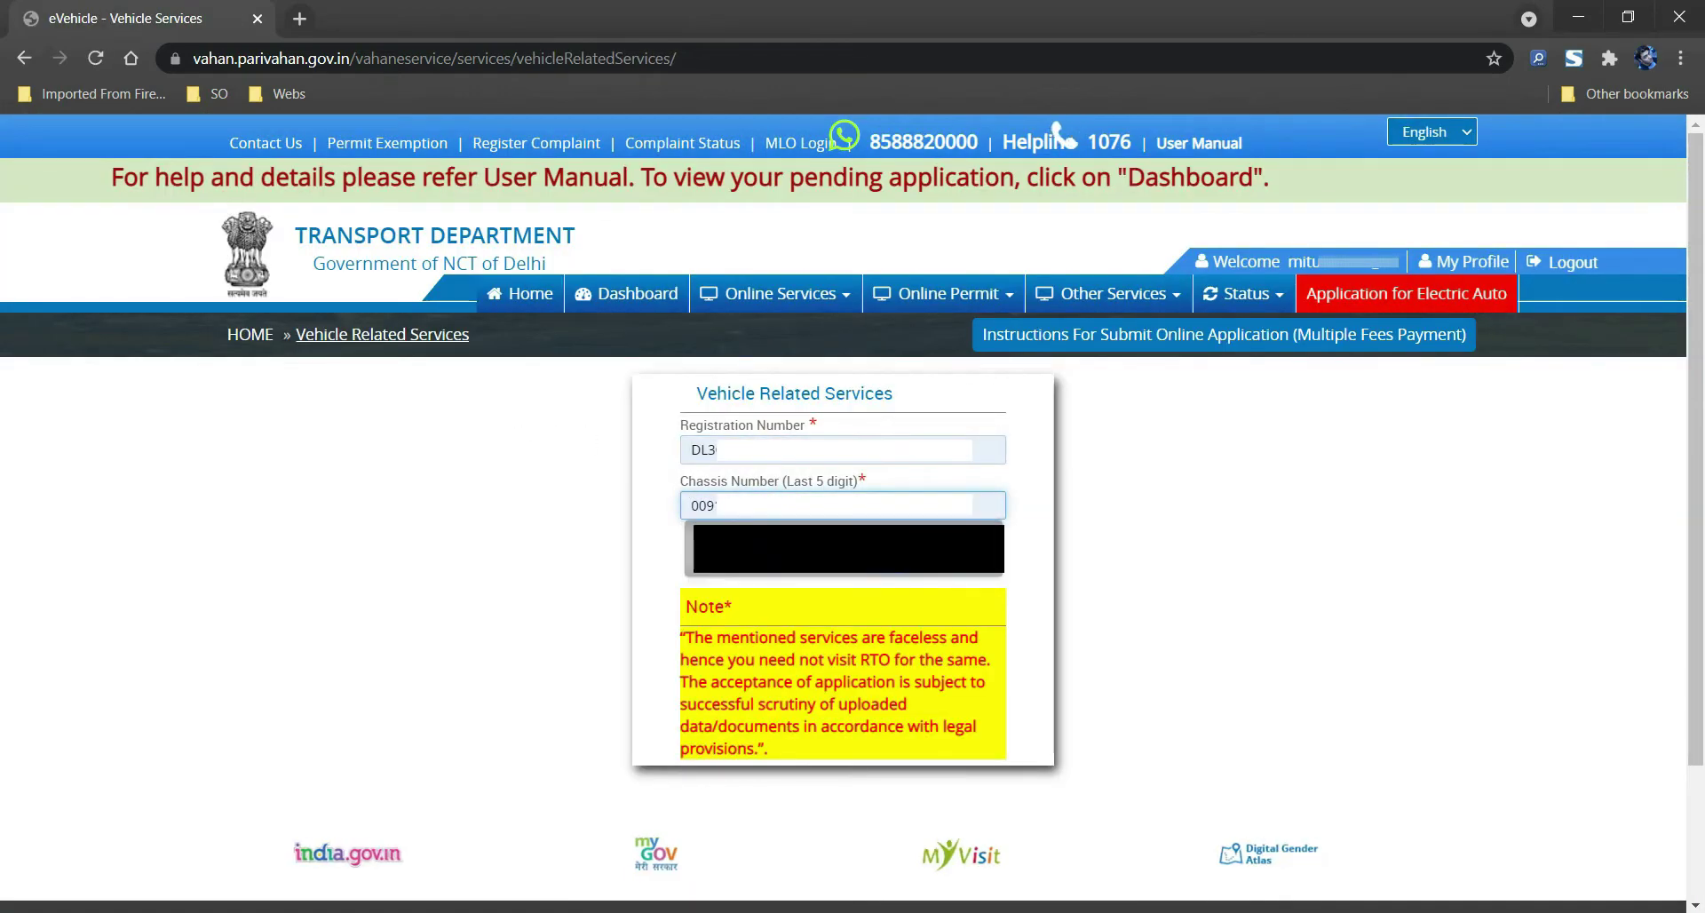
drag(786, 480, 863, 486)
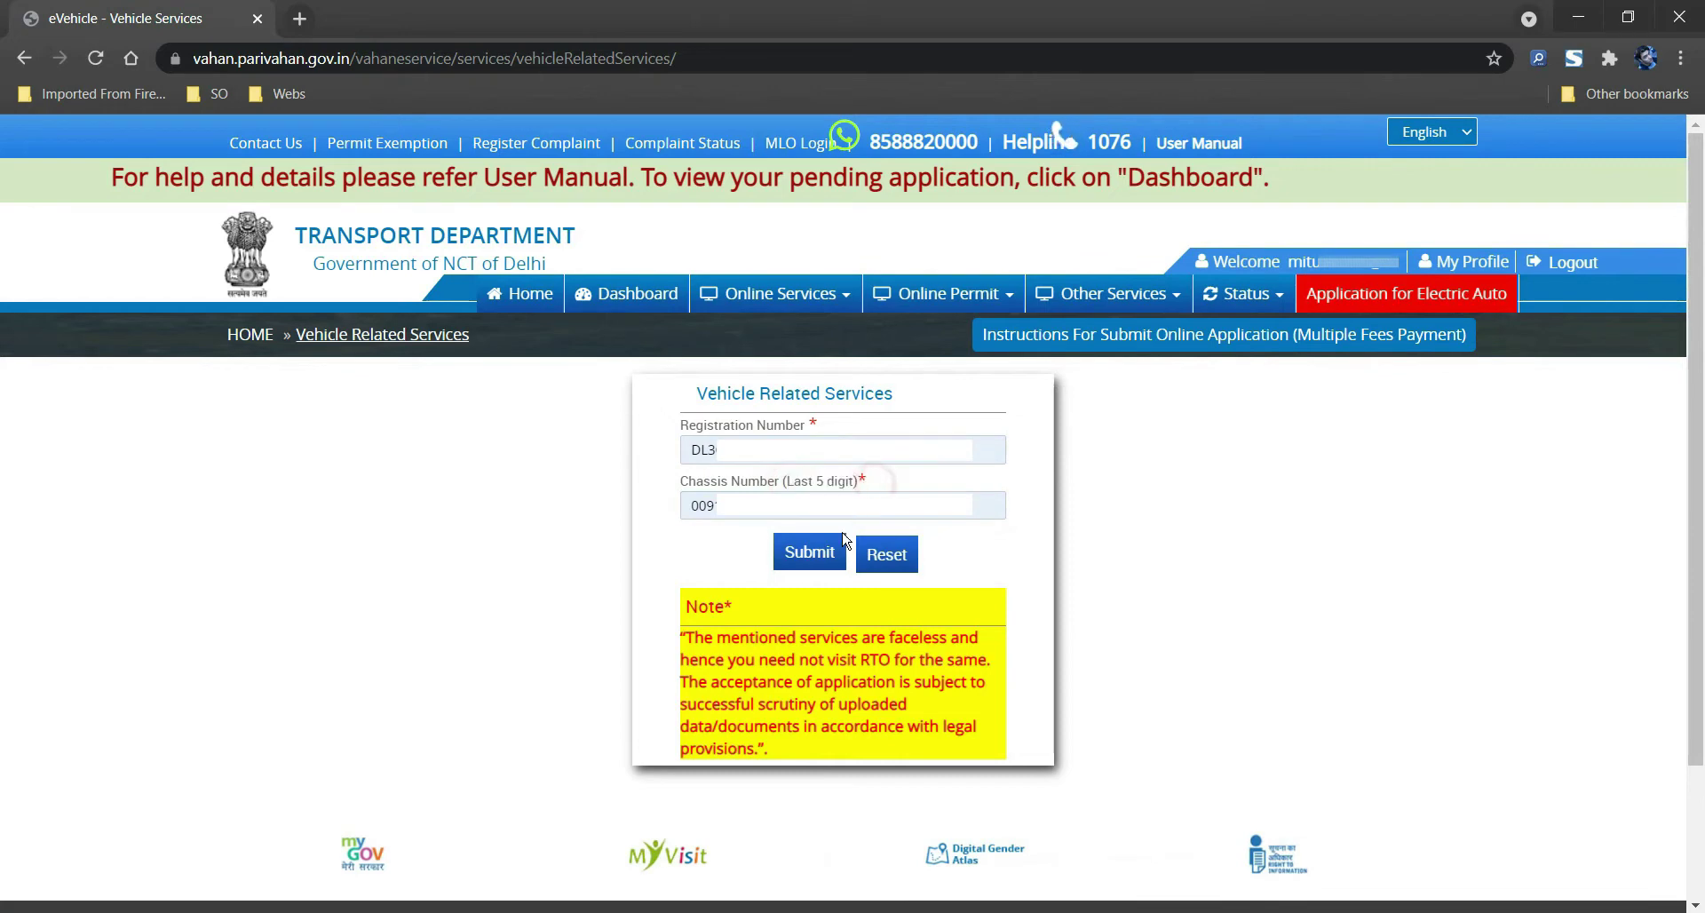
click(802, 557)
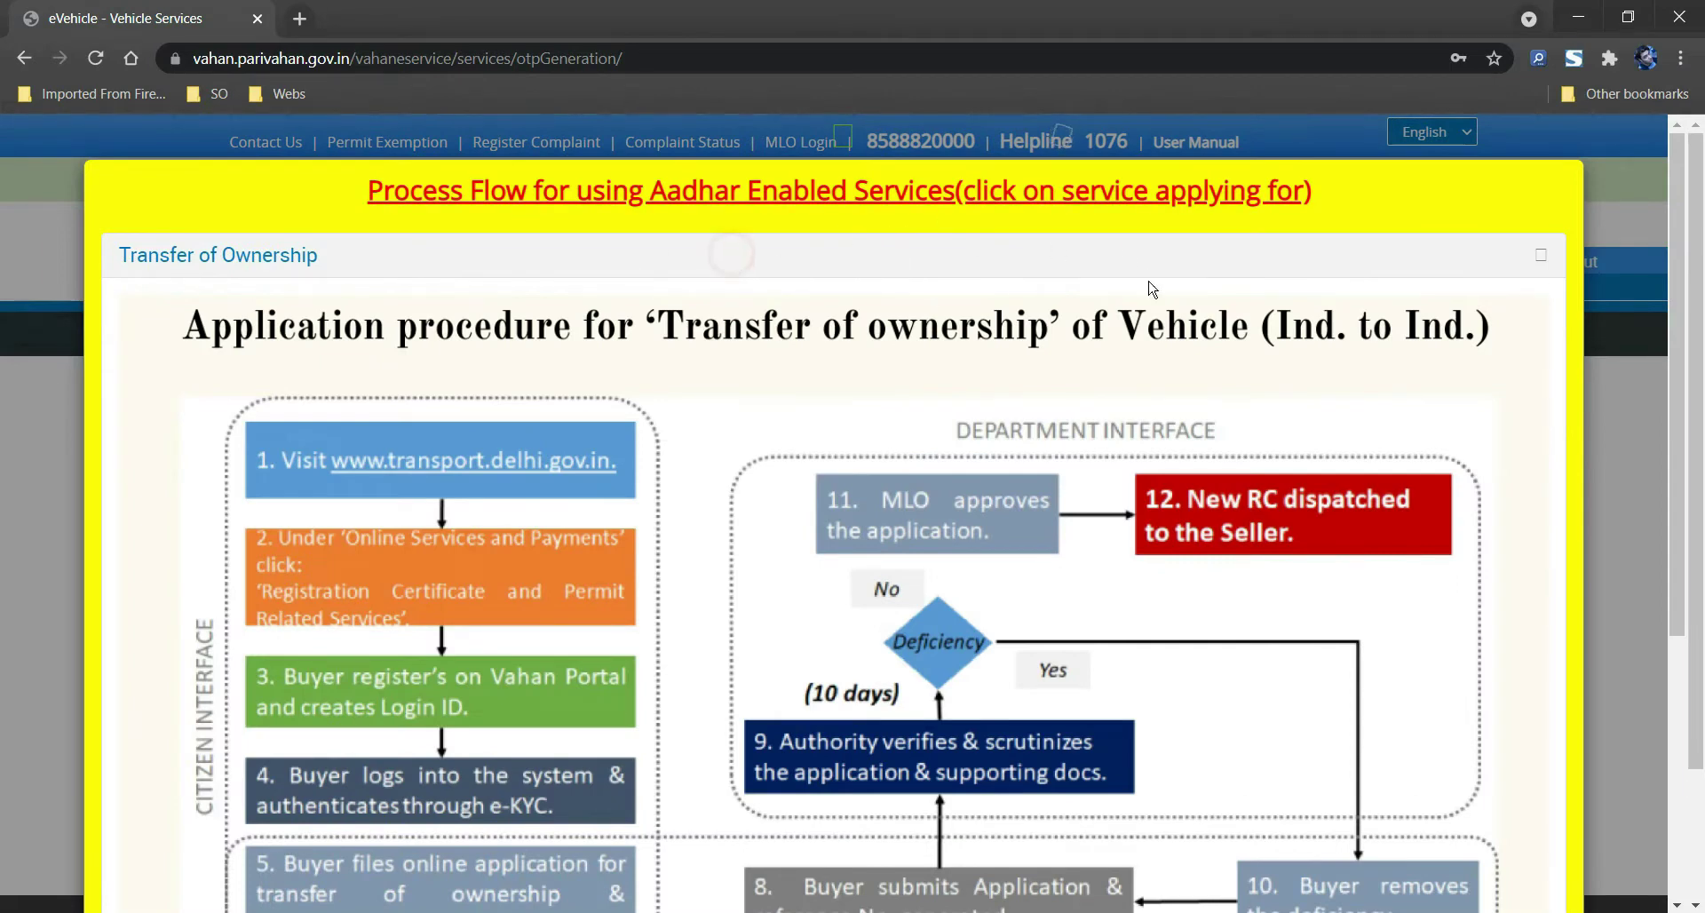
Collapse the Transfer of Ownership flowchart and close the Aadhar process-flow notice
click(1434, 263)
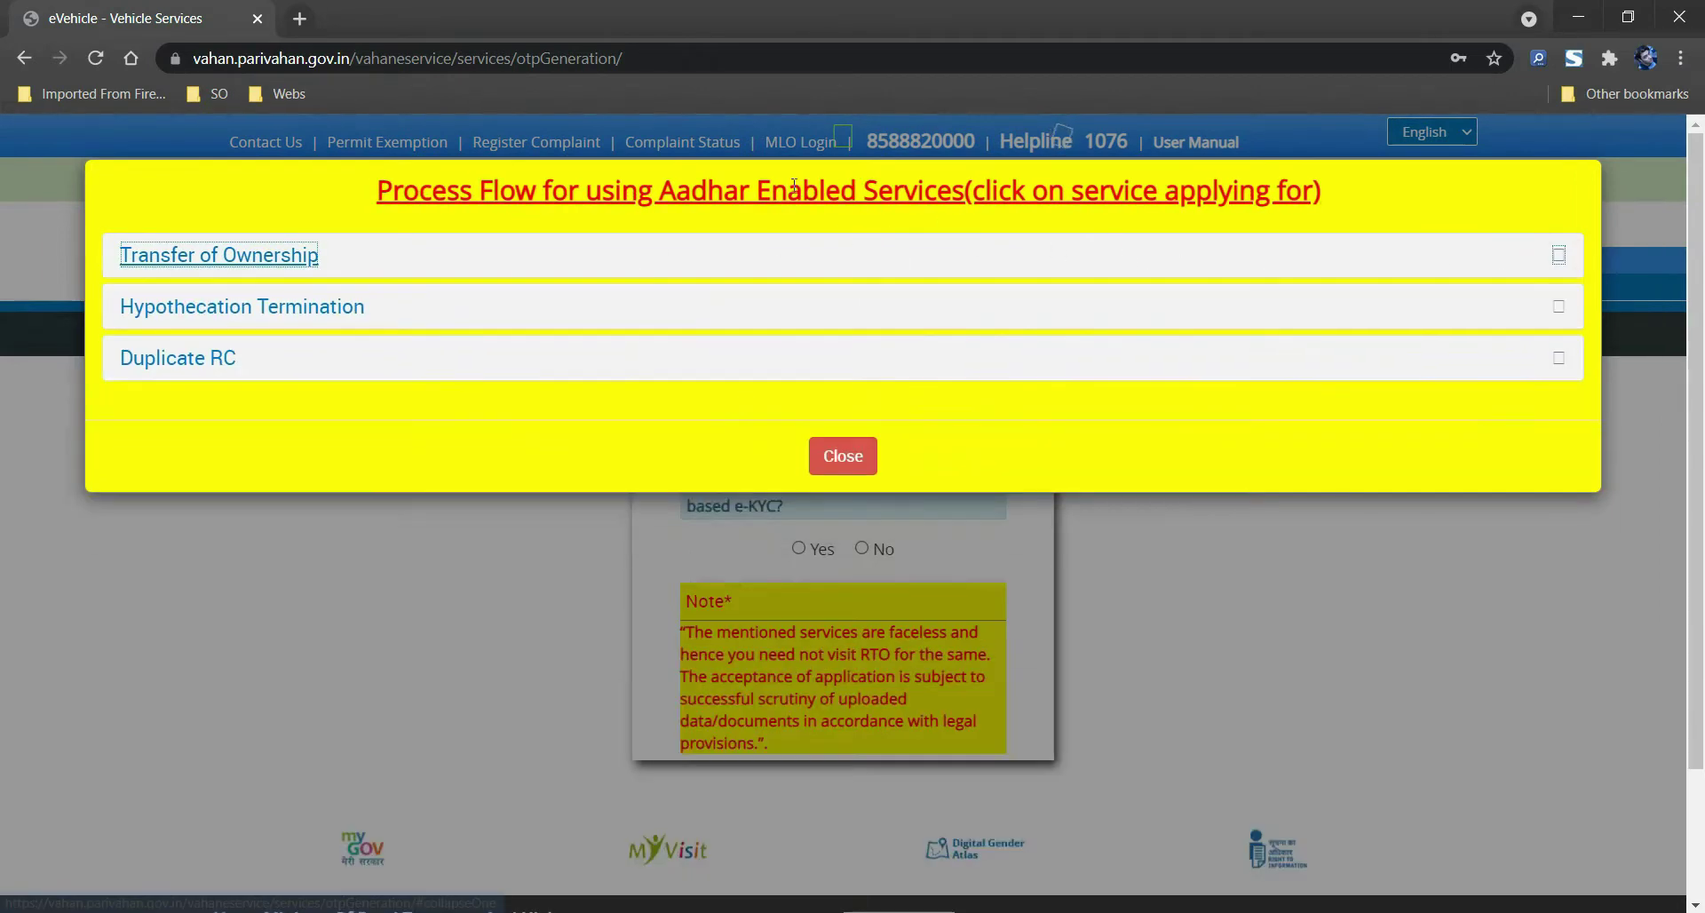
click(865, 460)
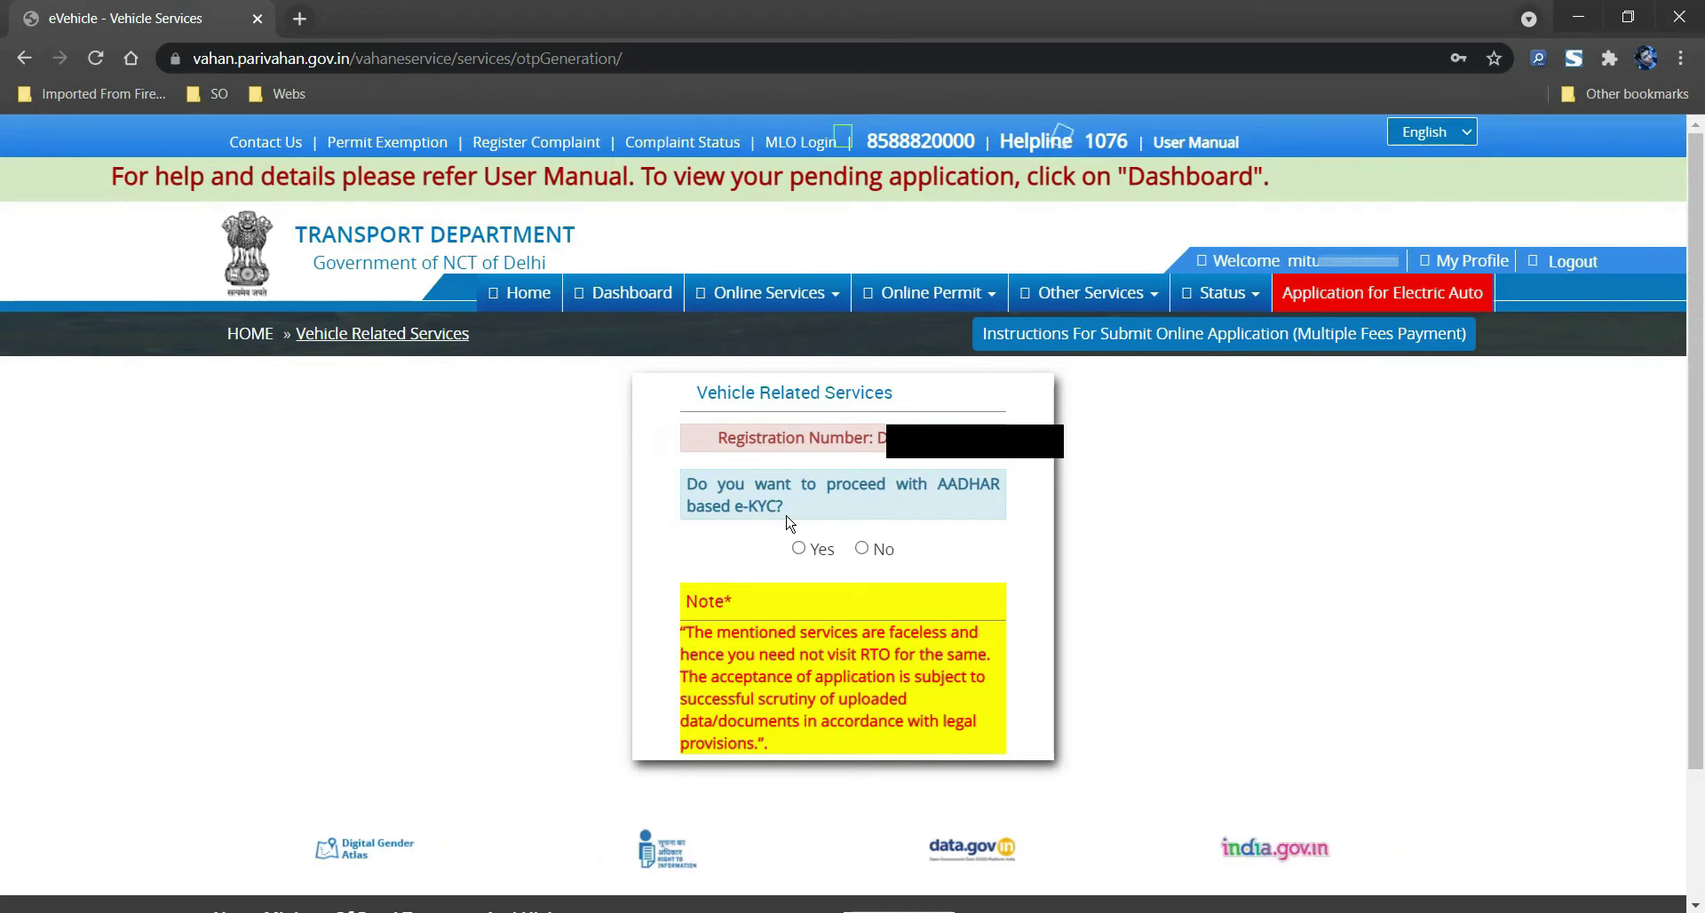
Choose Aadhar e-KYC, paste the Aadhar number, give consent and request an OTP
click(798, 548)
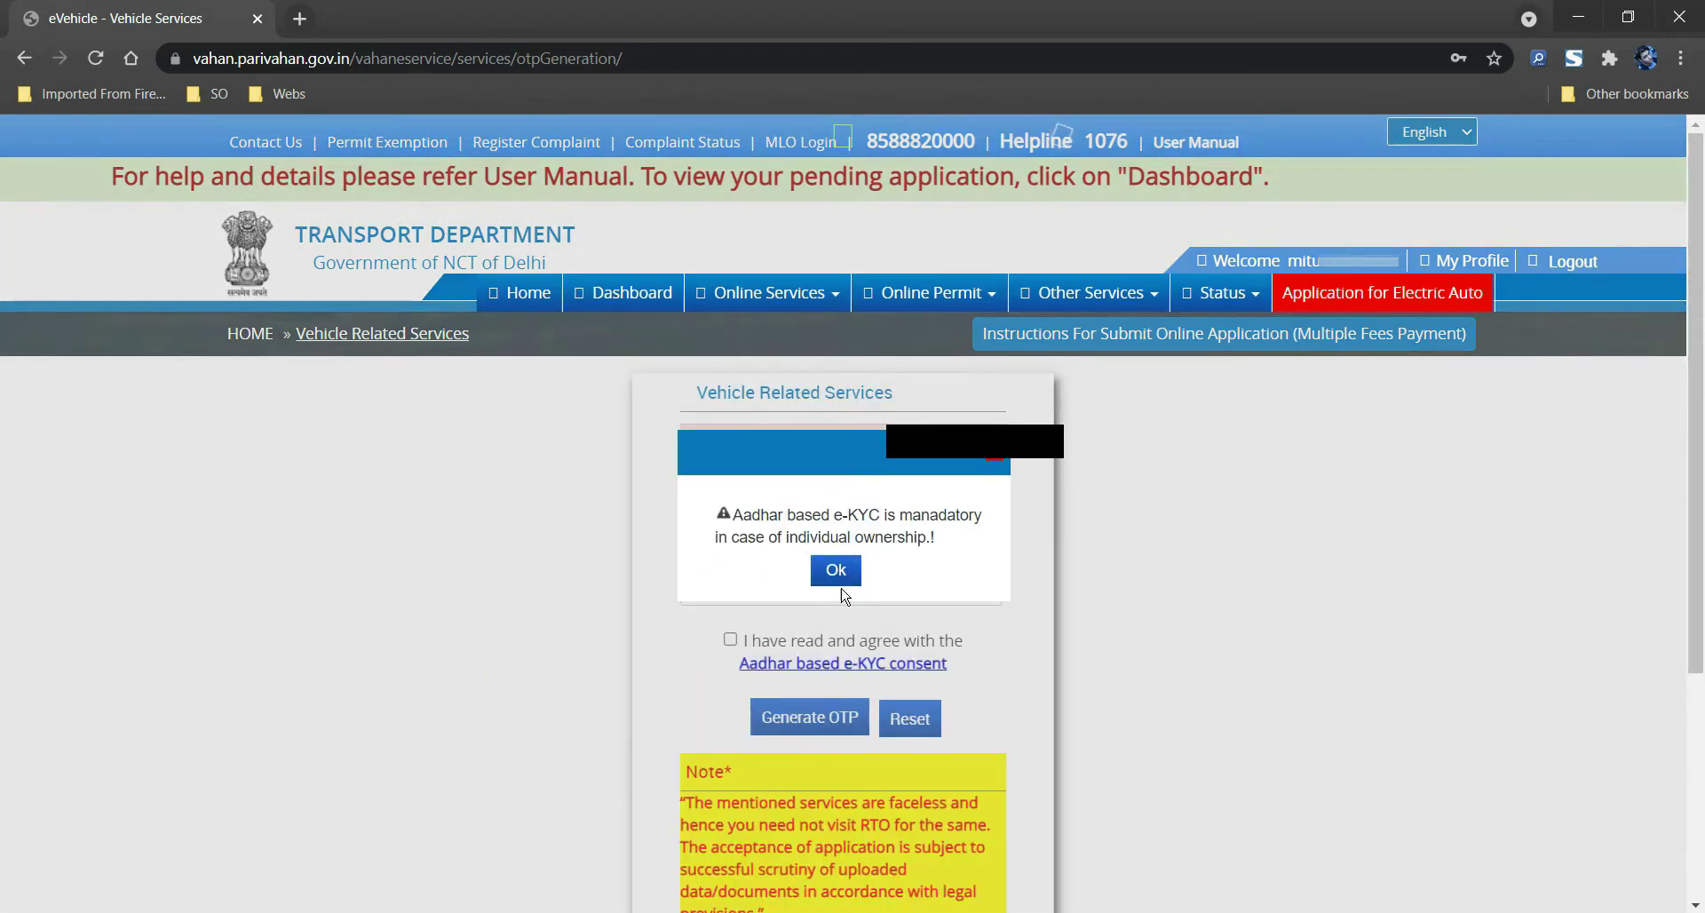
click(836, 573)
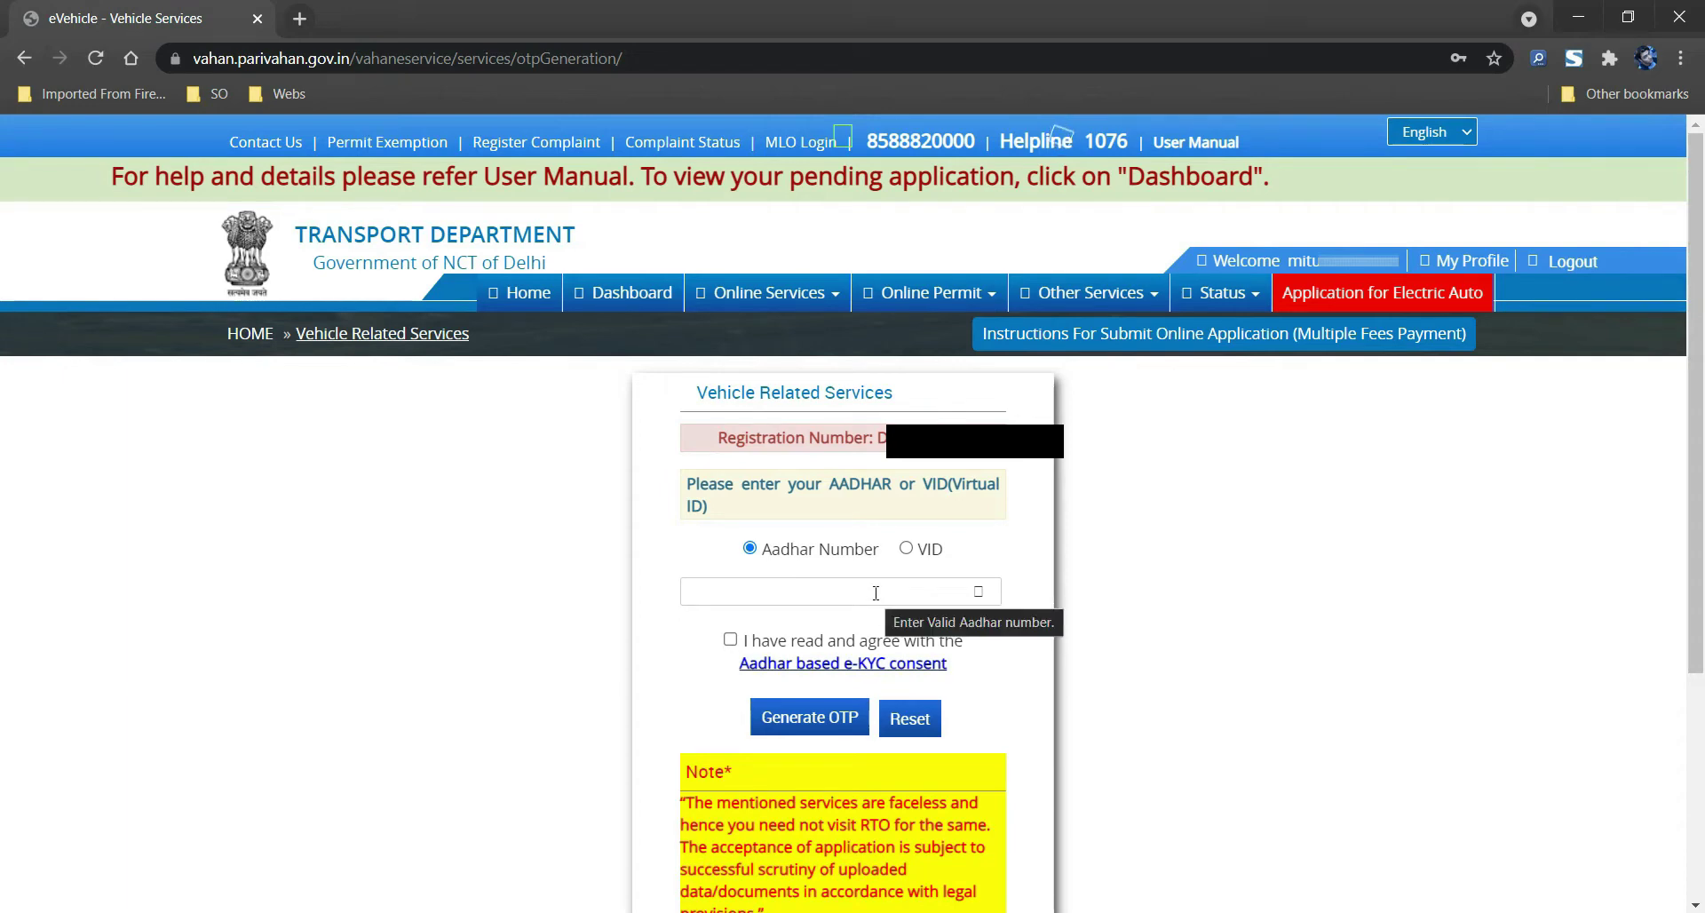
click(875, 592)
key(ctrl+v)
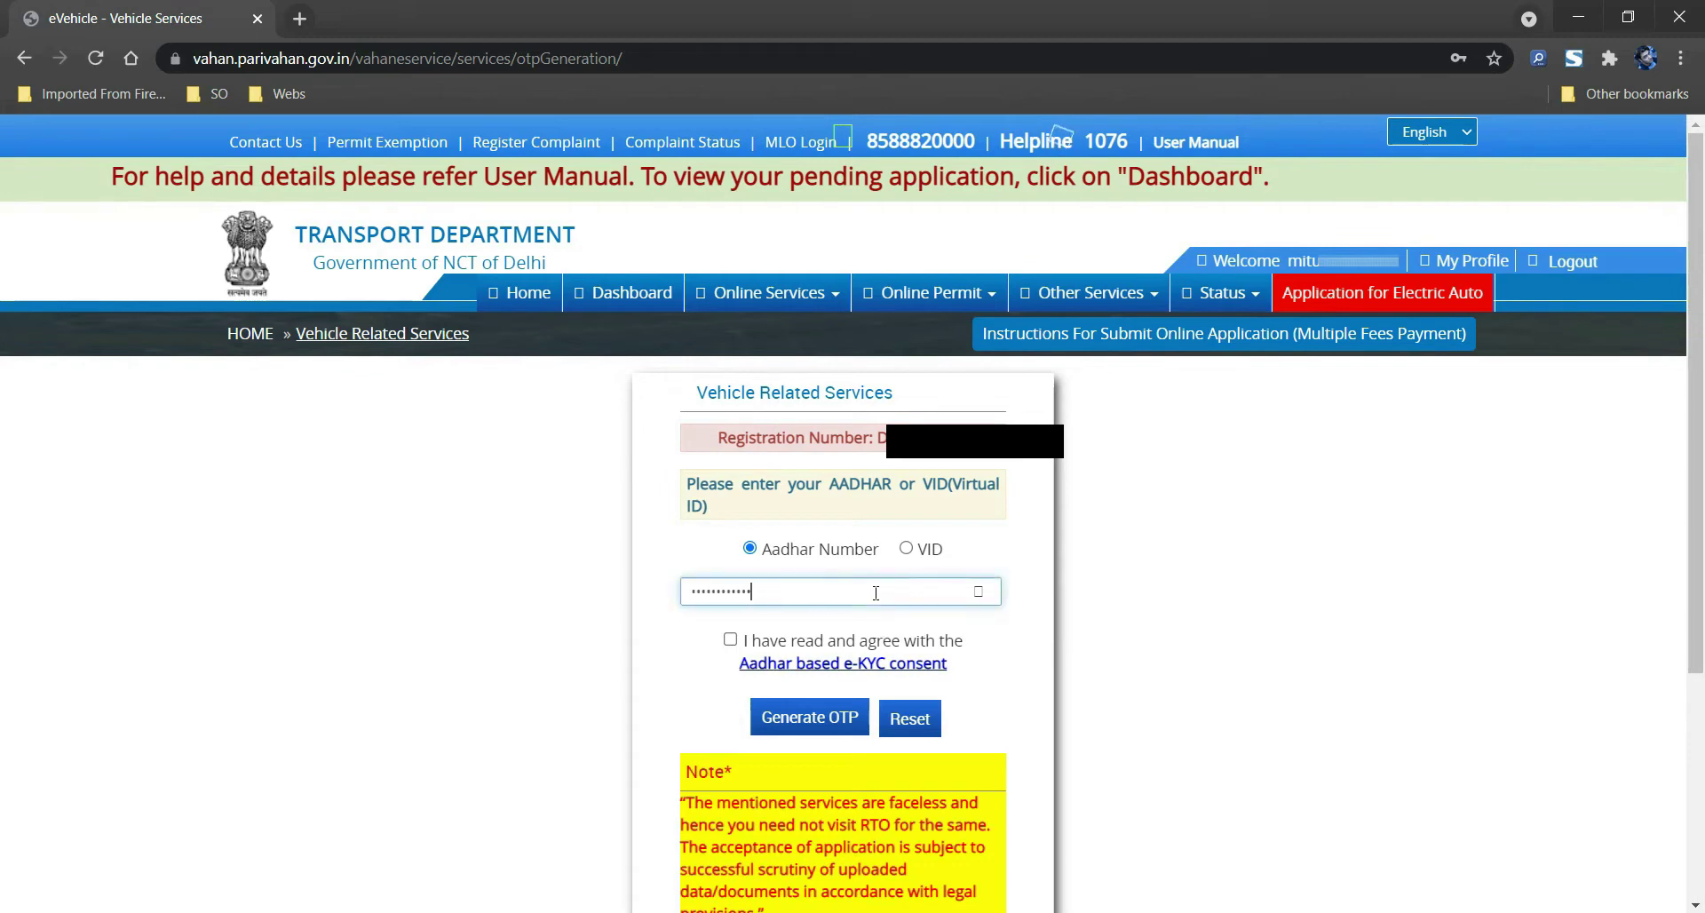
click(731, 641)
click(802, 723)
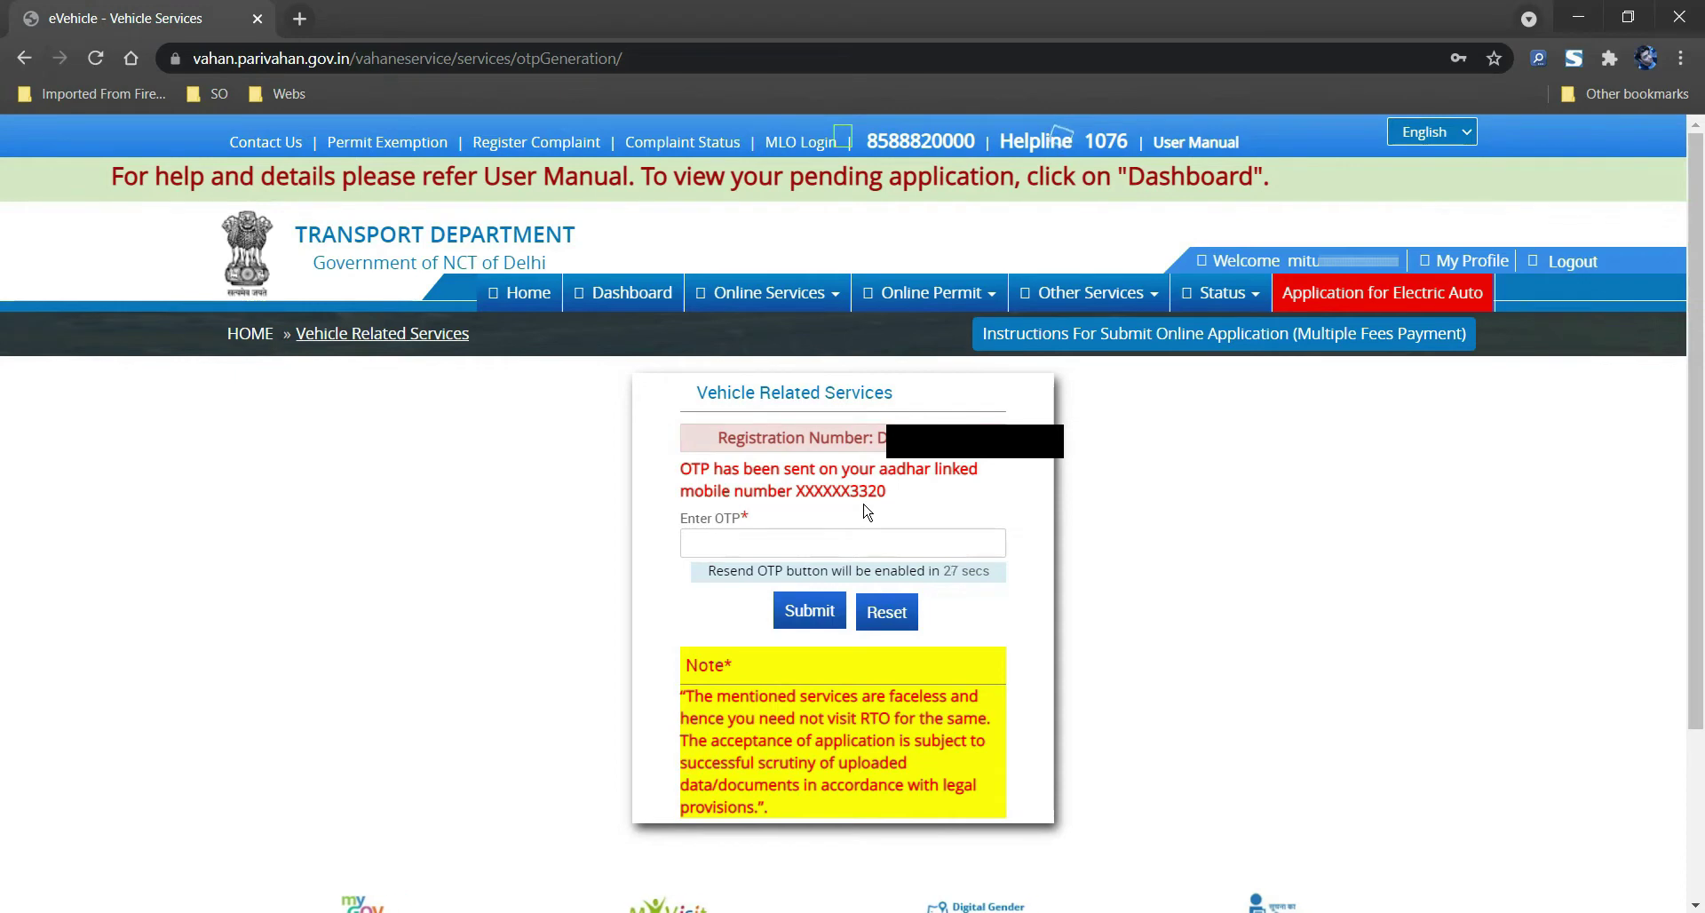
Enter the received OTP and submit it for verification
click(845, 542)
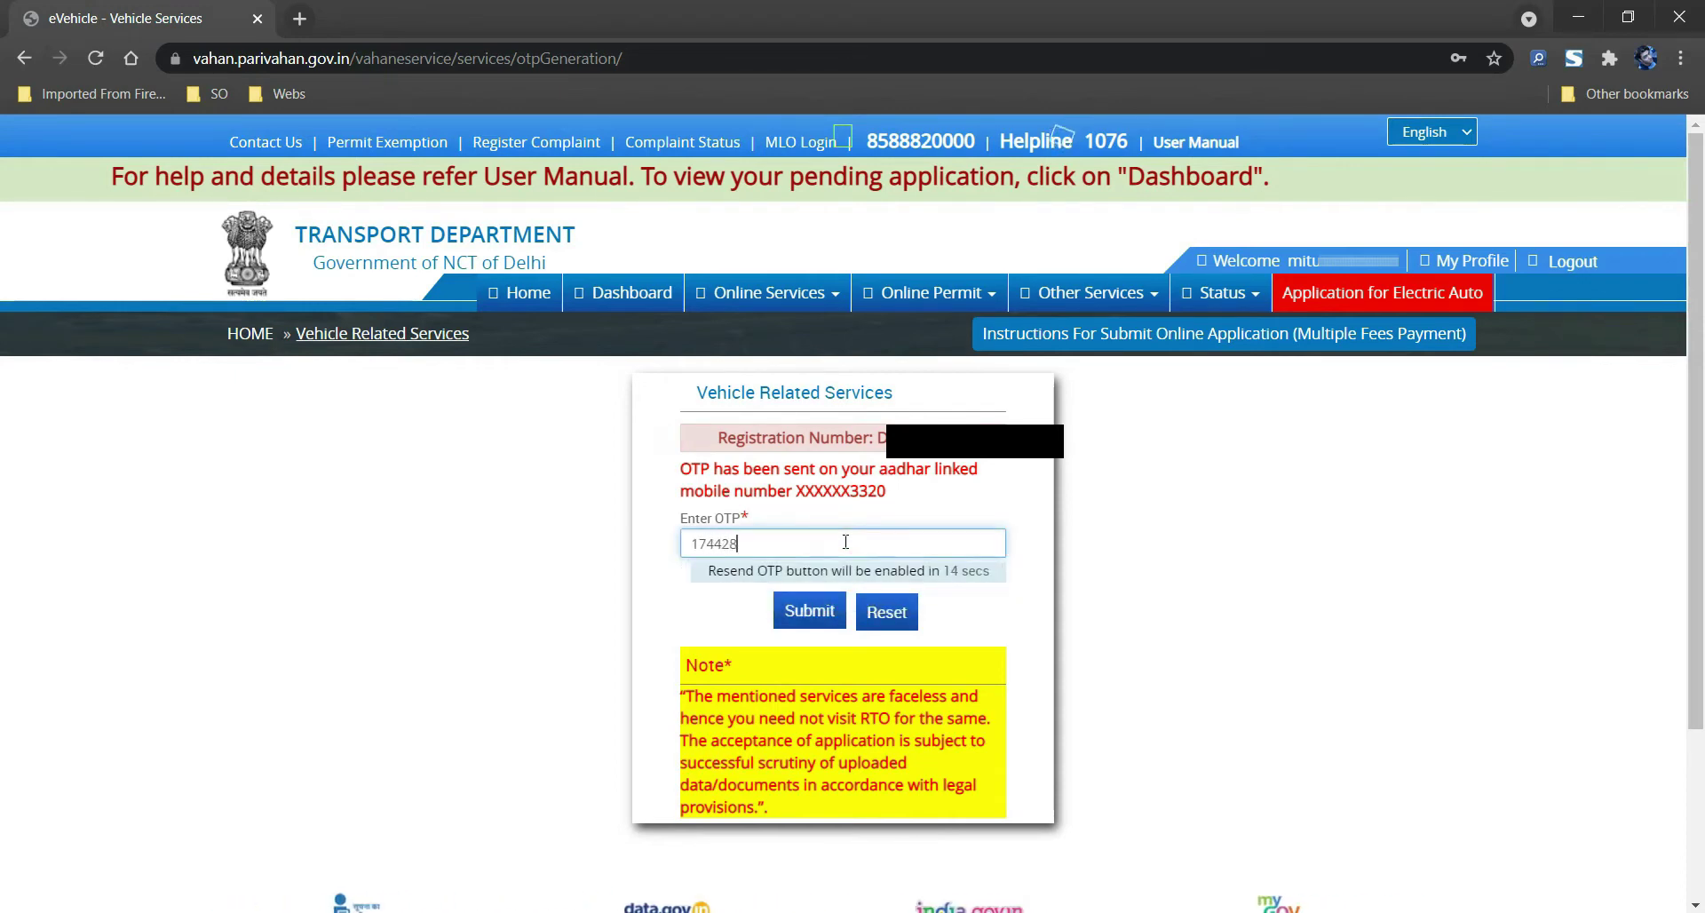
click(809, 617)
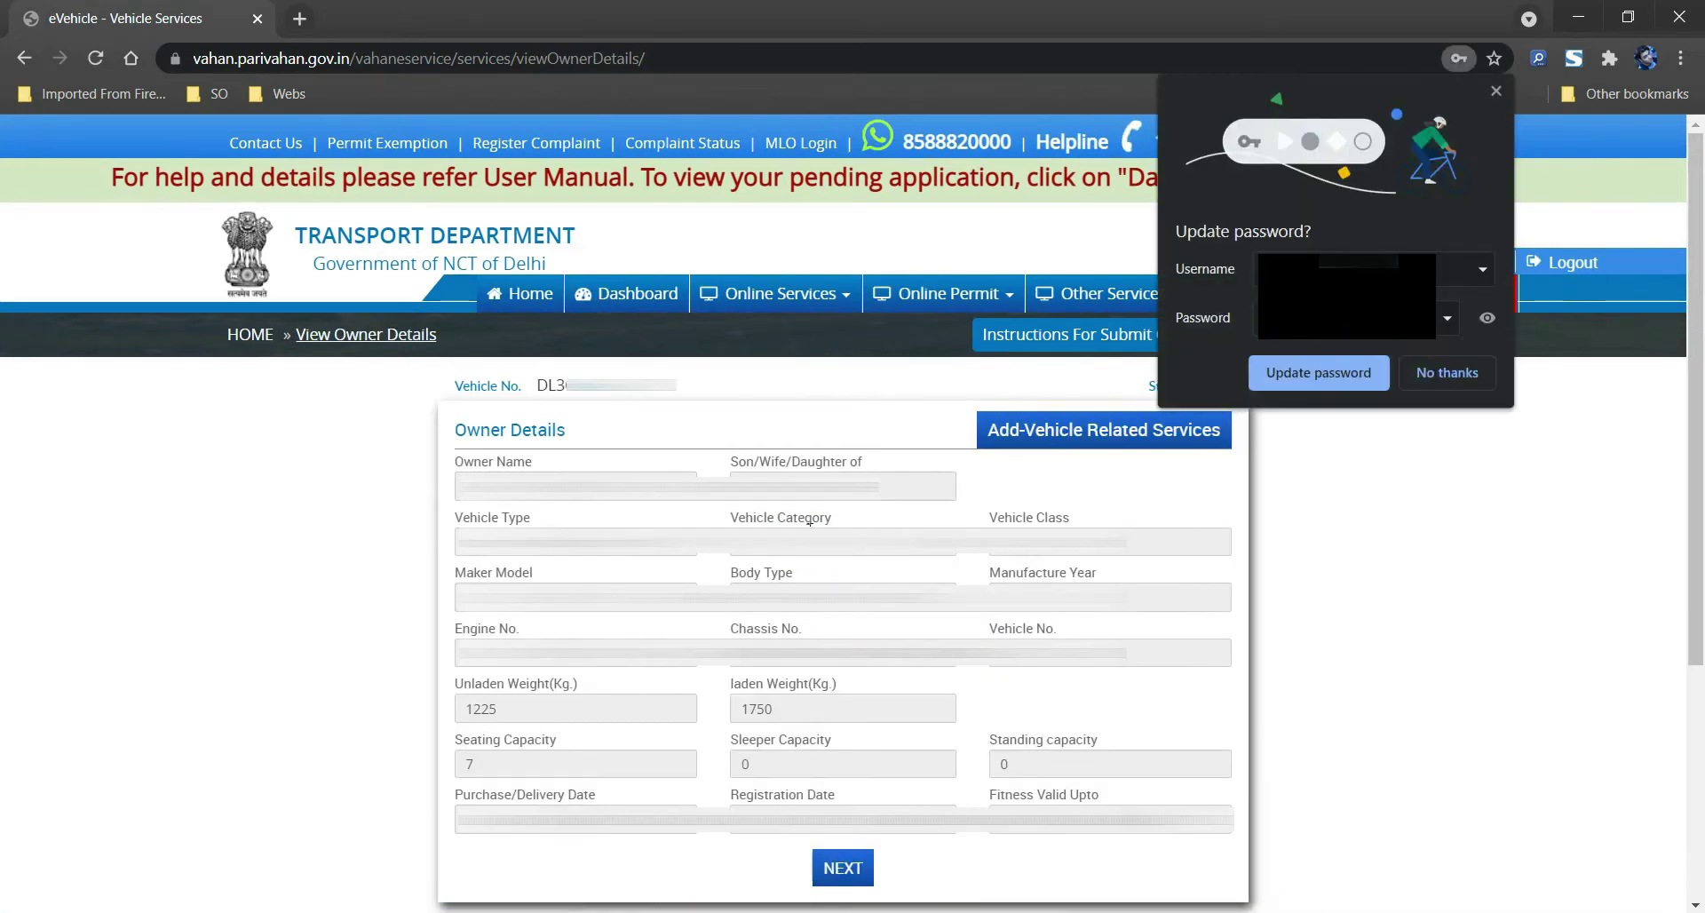
Decline Chrome's password update, continue past owner details, and submit Change of Address in RC as the service
click(1451, 371)
scroll(1259, 563, down, 1)
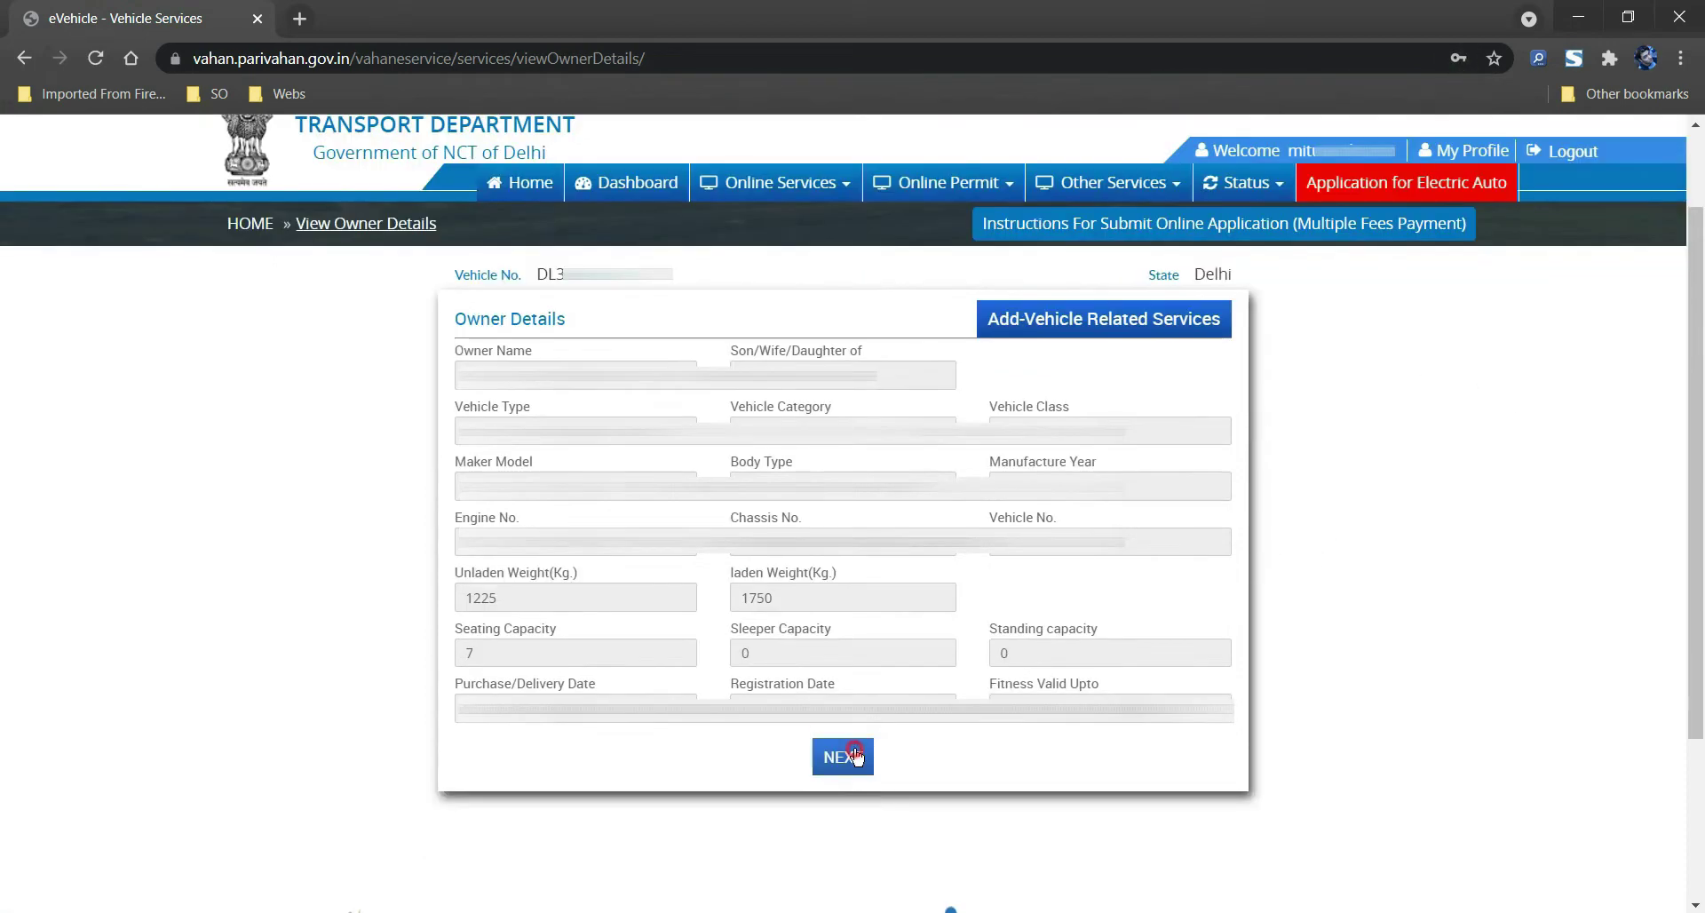
click(852, 752)
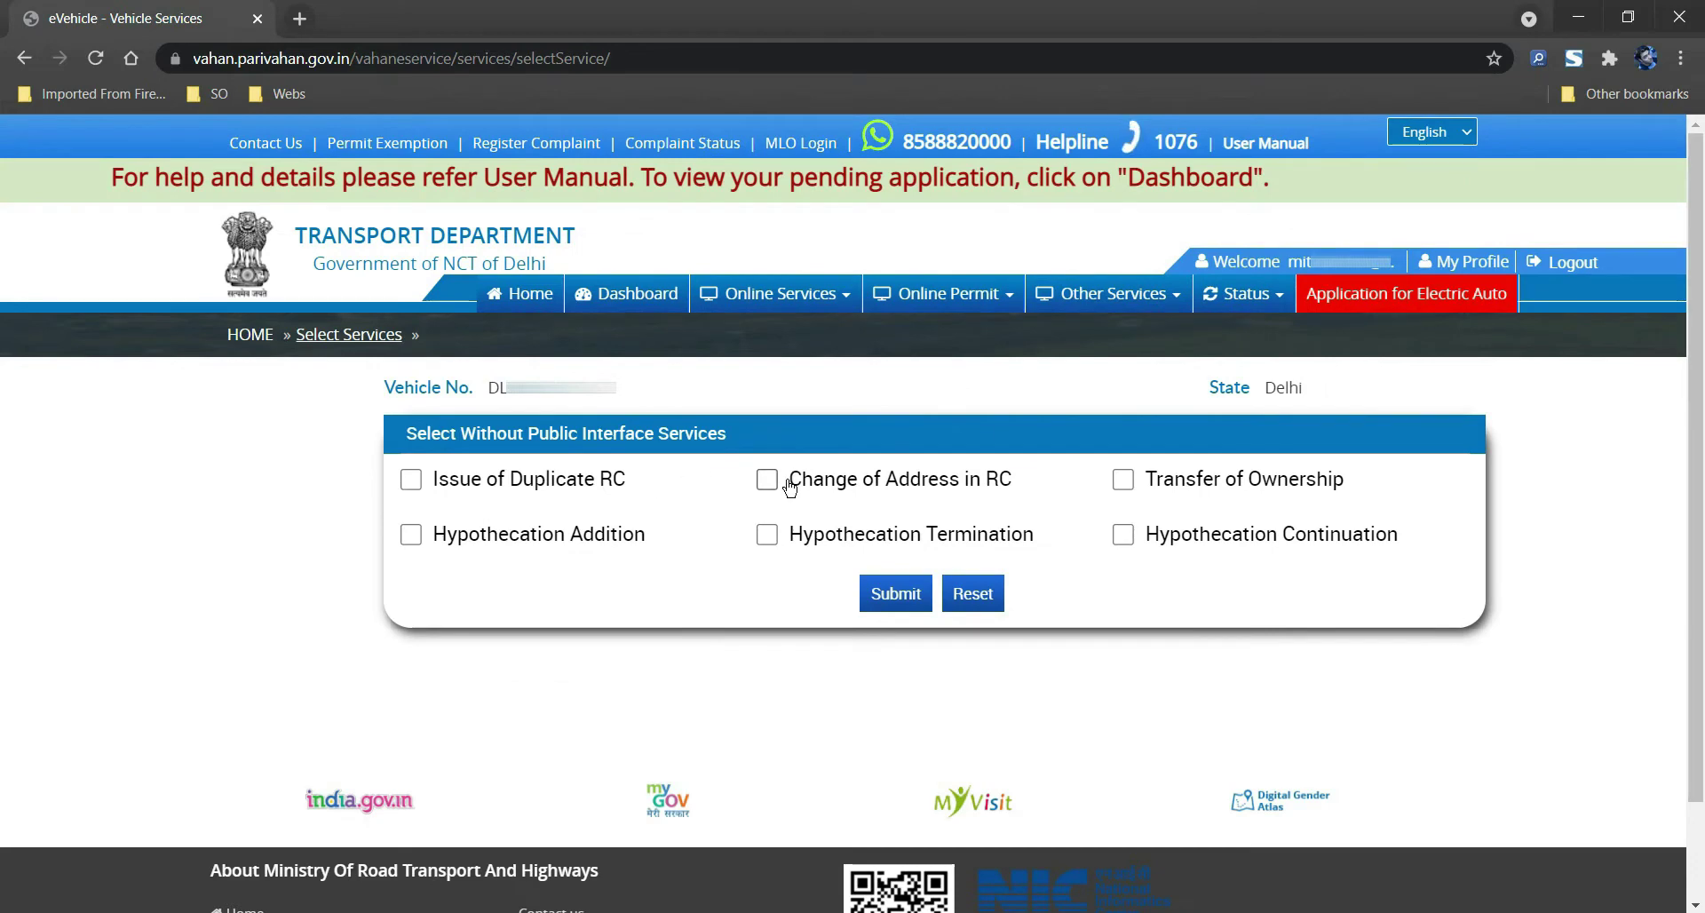
click(769, 482)
click(884, 589)
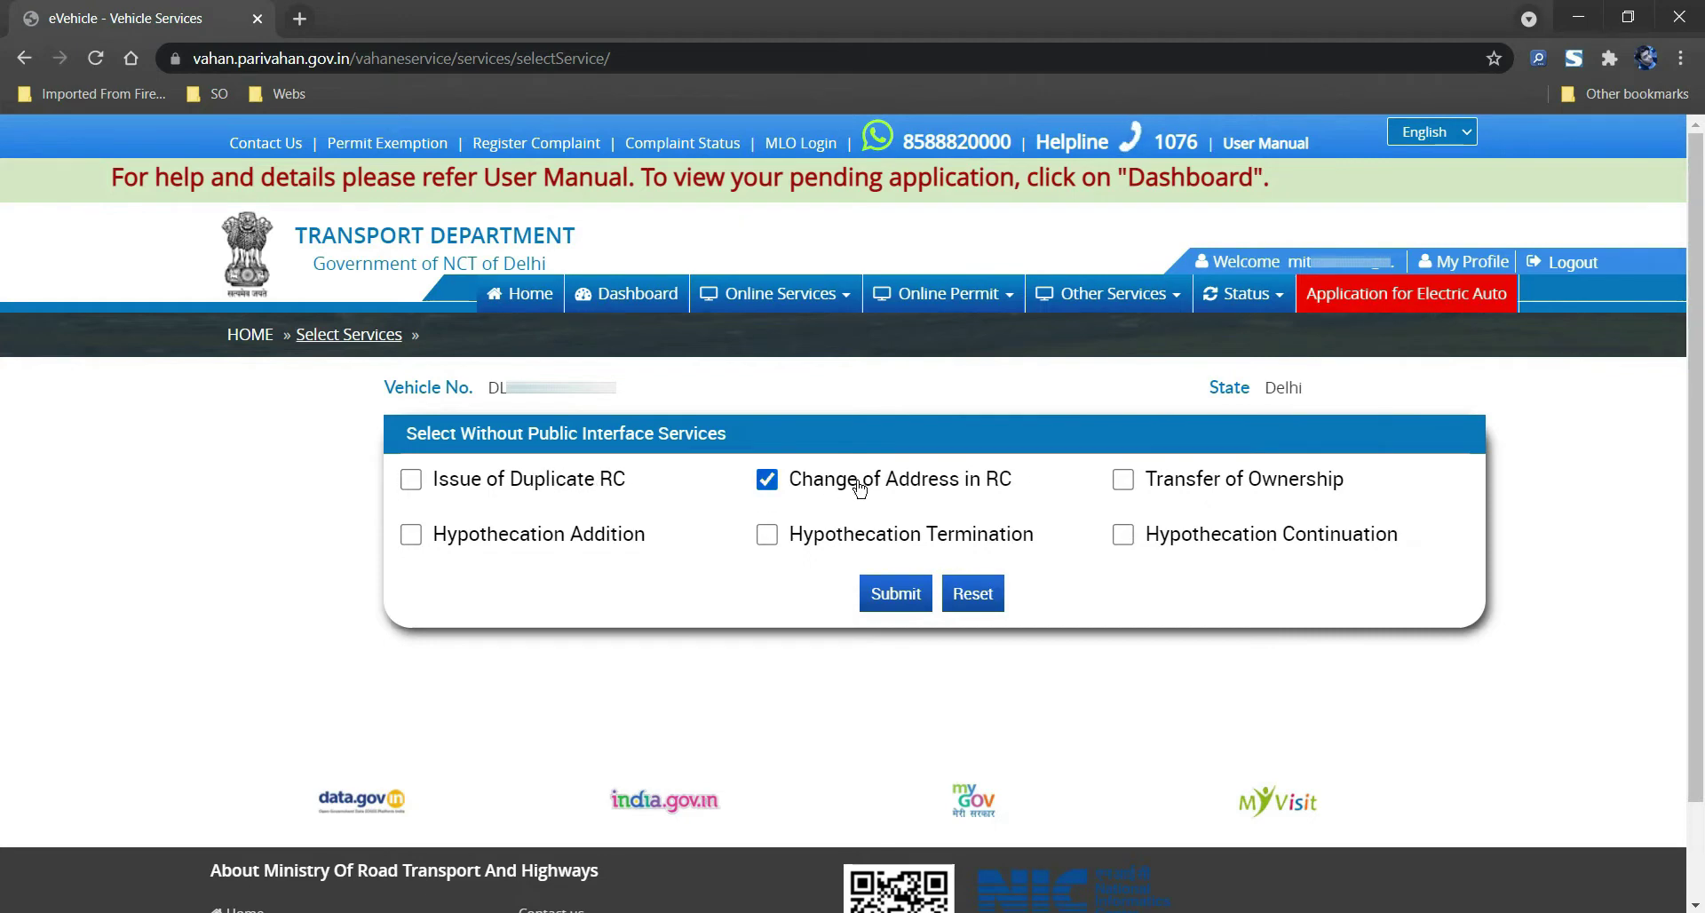
click(899, 588)
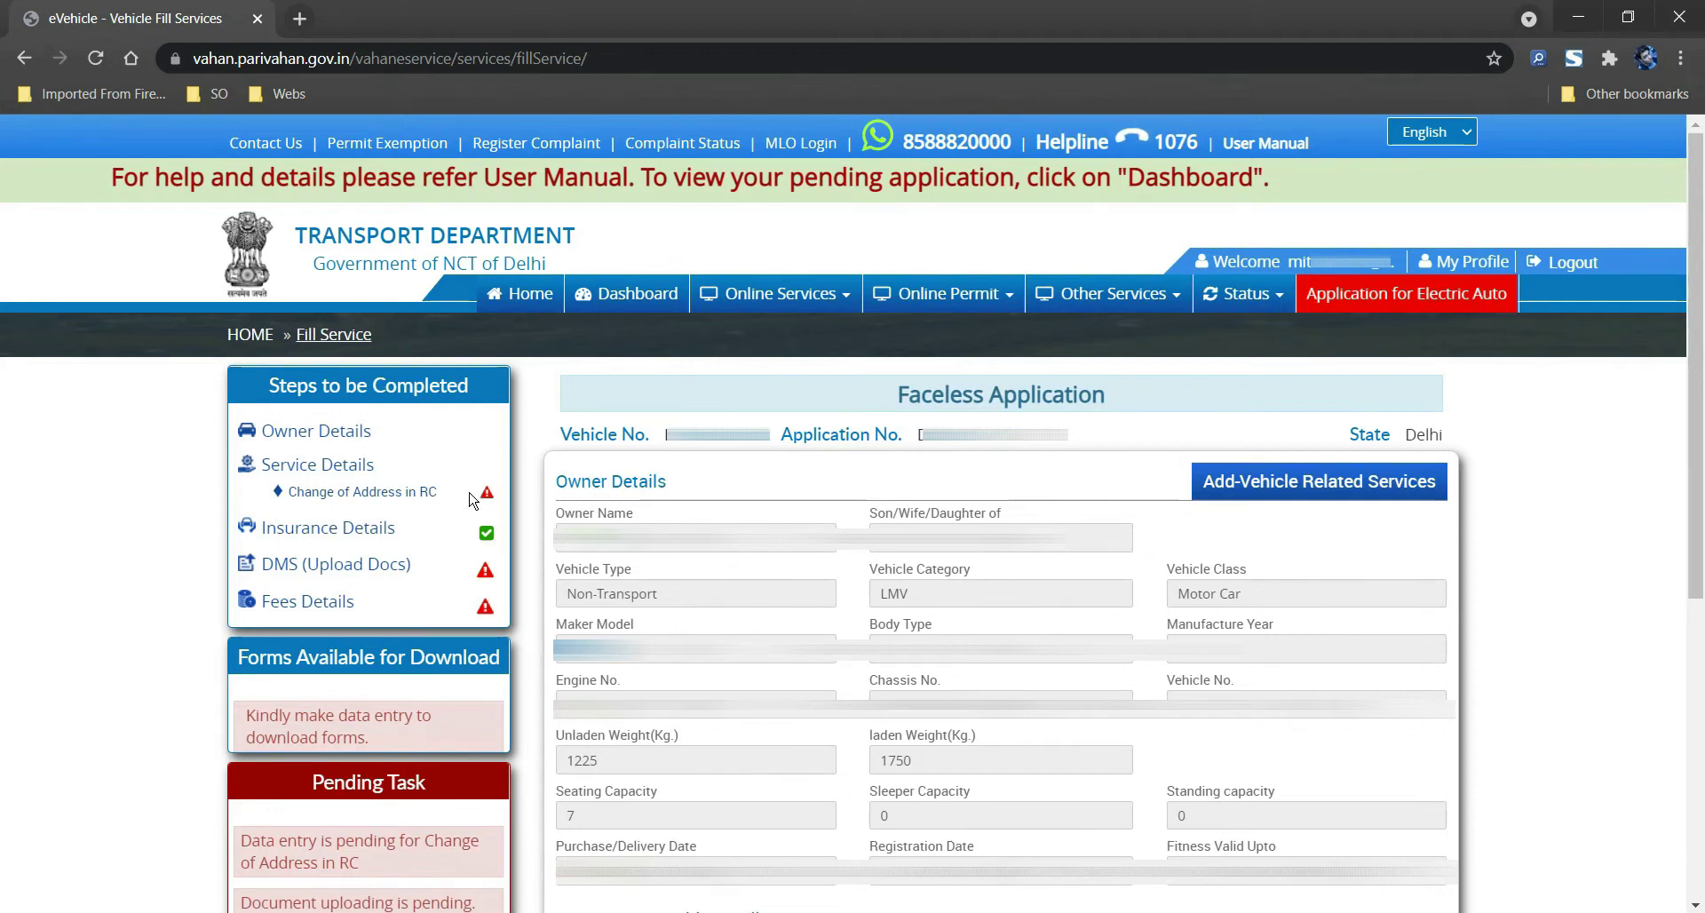
In the address form, choose North West for current and permanent districts, then save with NEXT
click(373, 491)
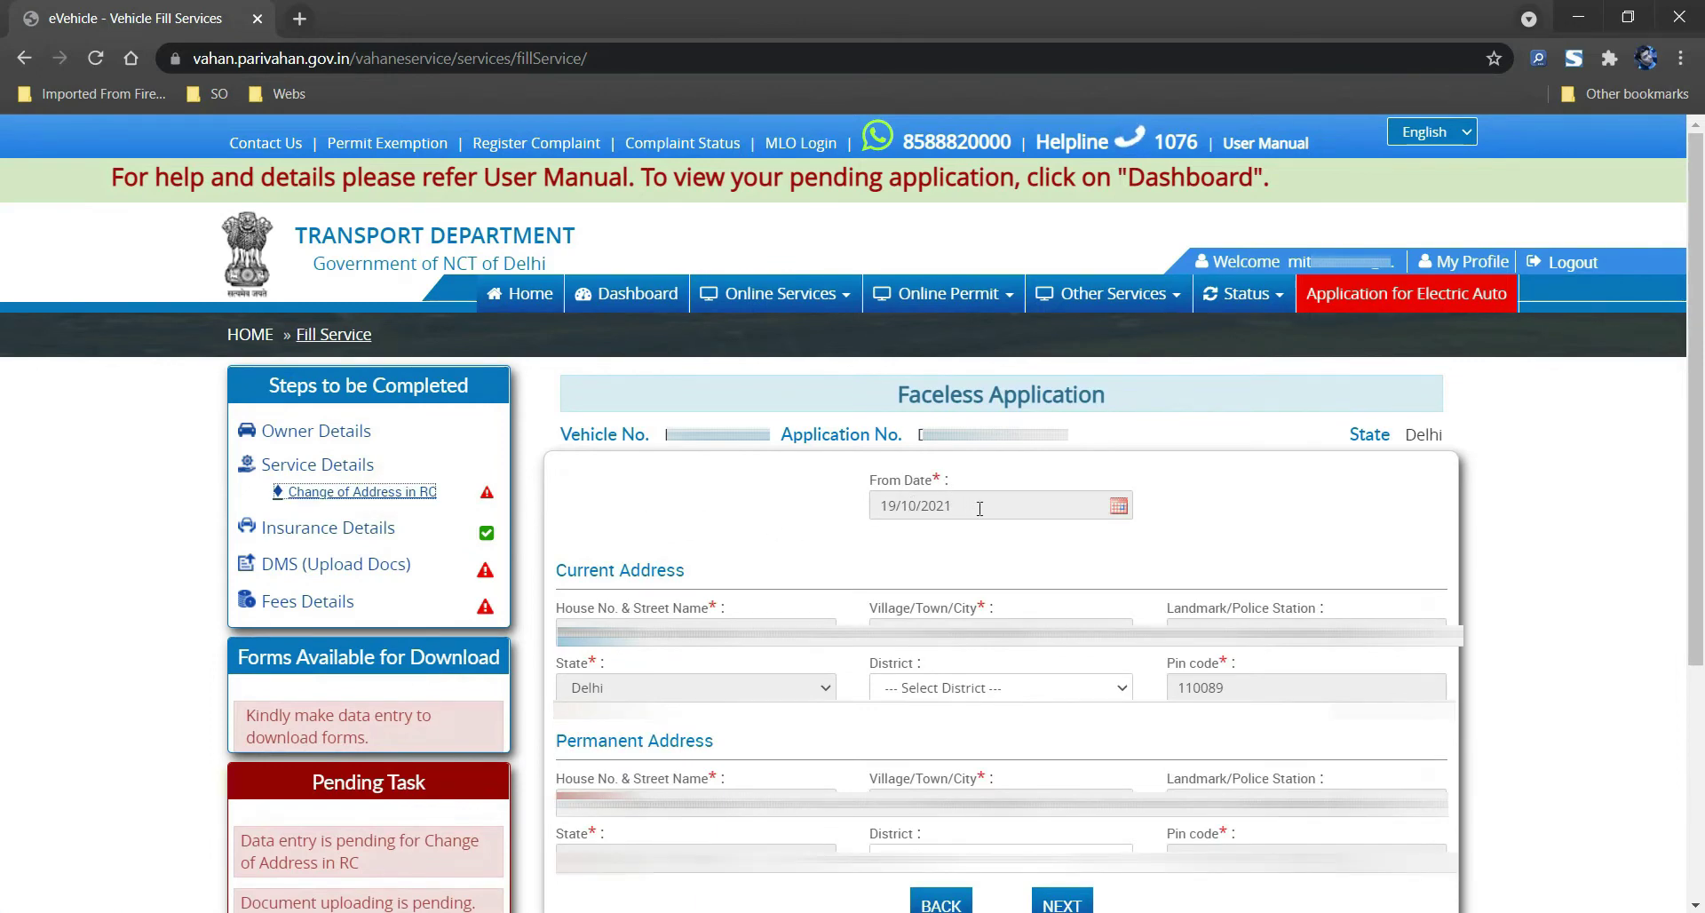
scroll(979, 508, down, 3)
click(968, 465)
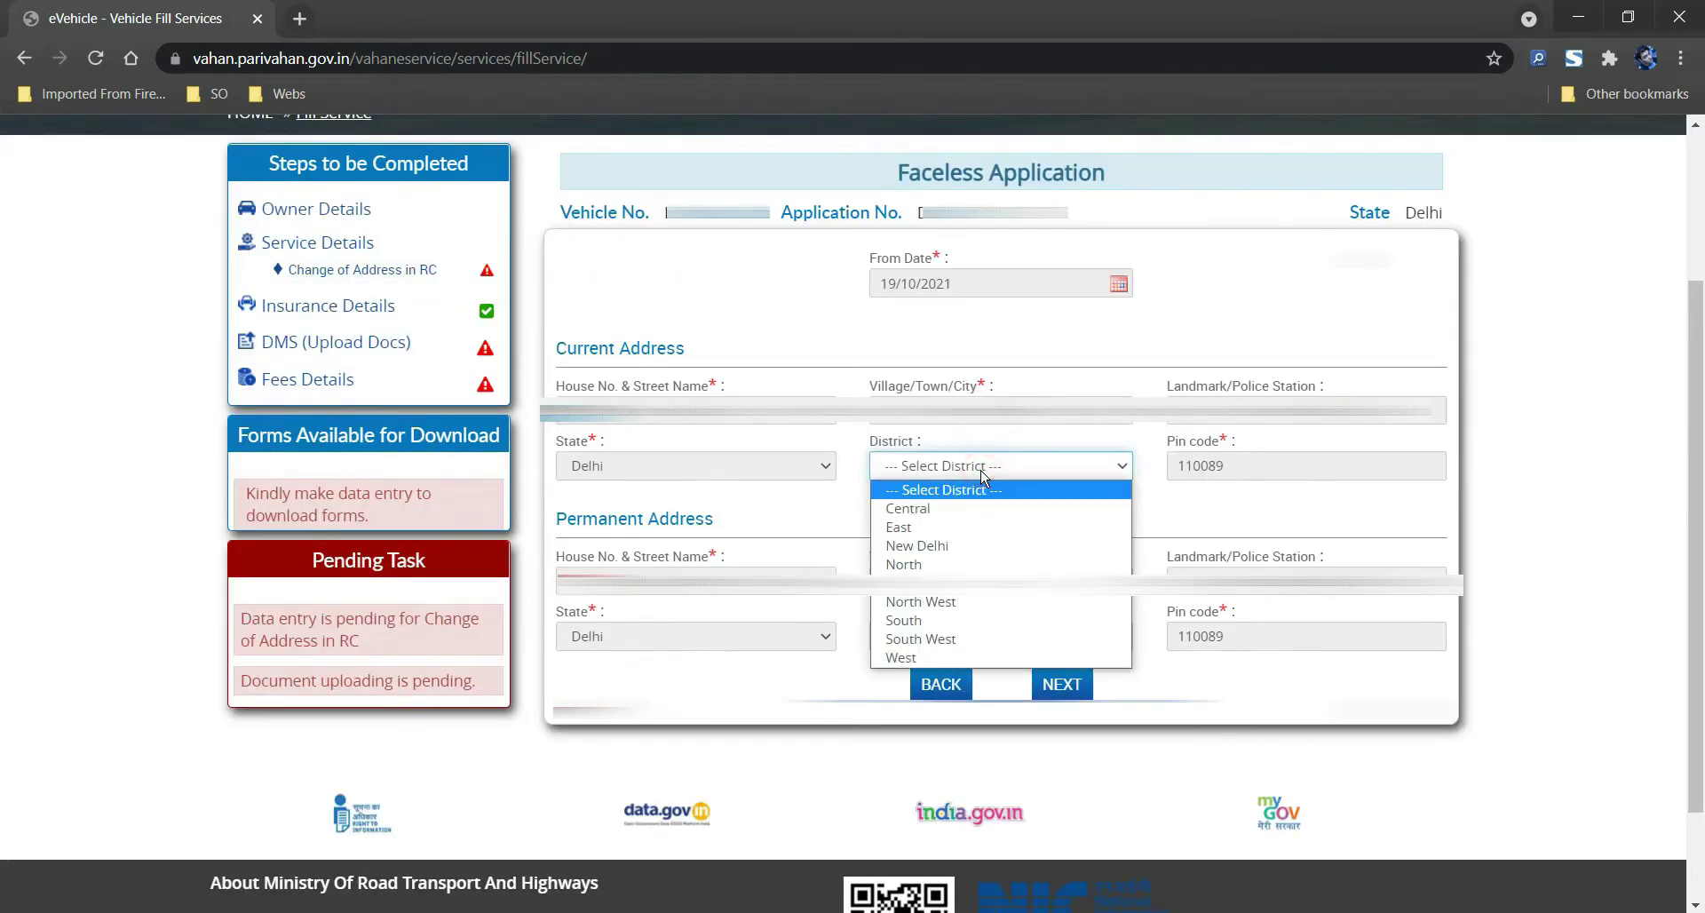
scroll(887, 501, up, 3)
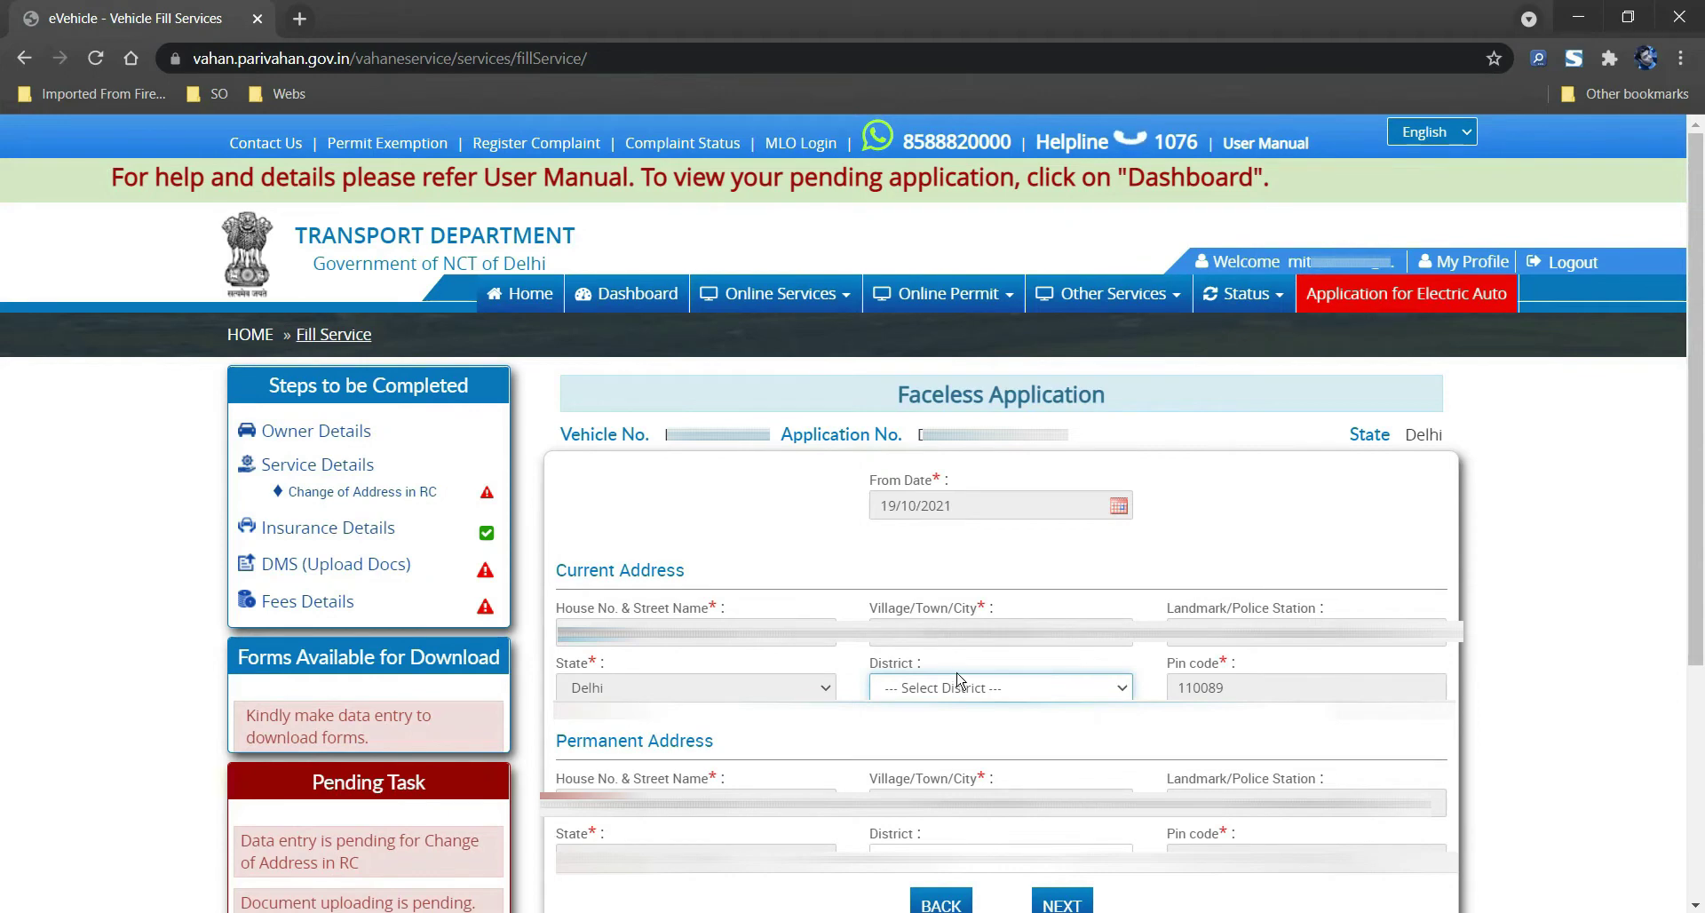
click(917, 692)
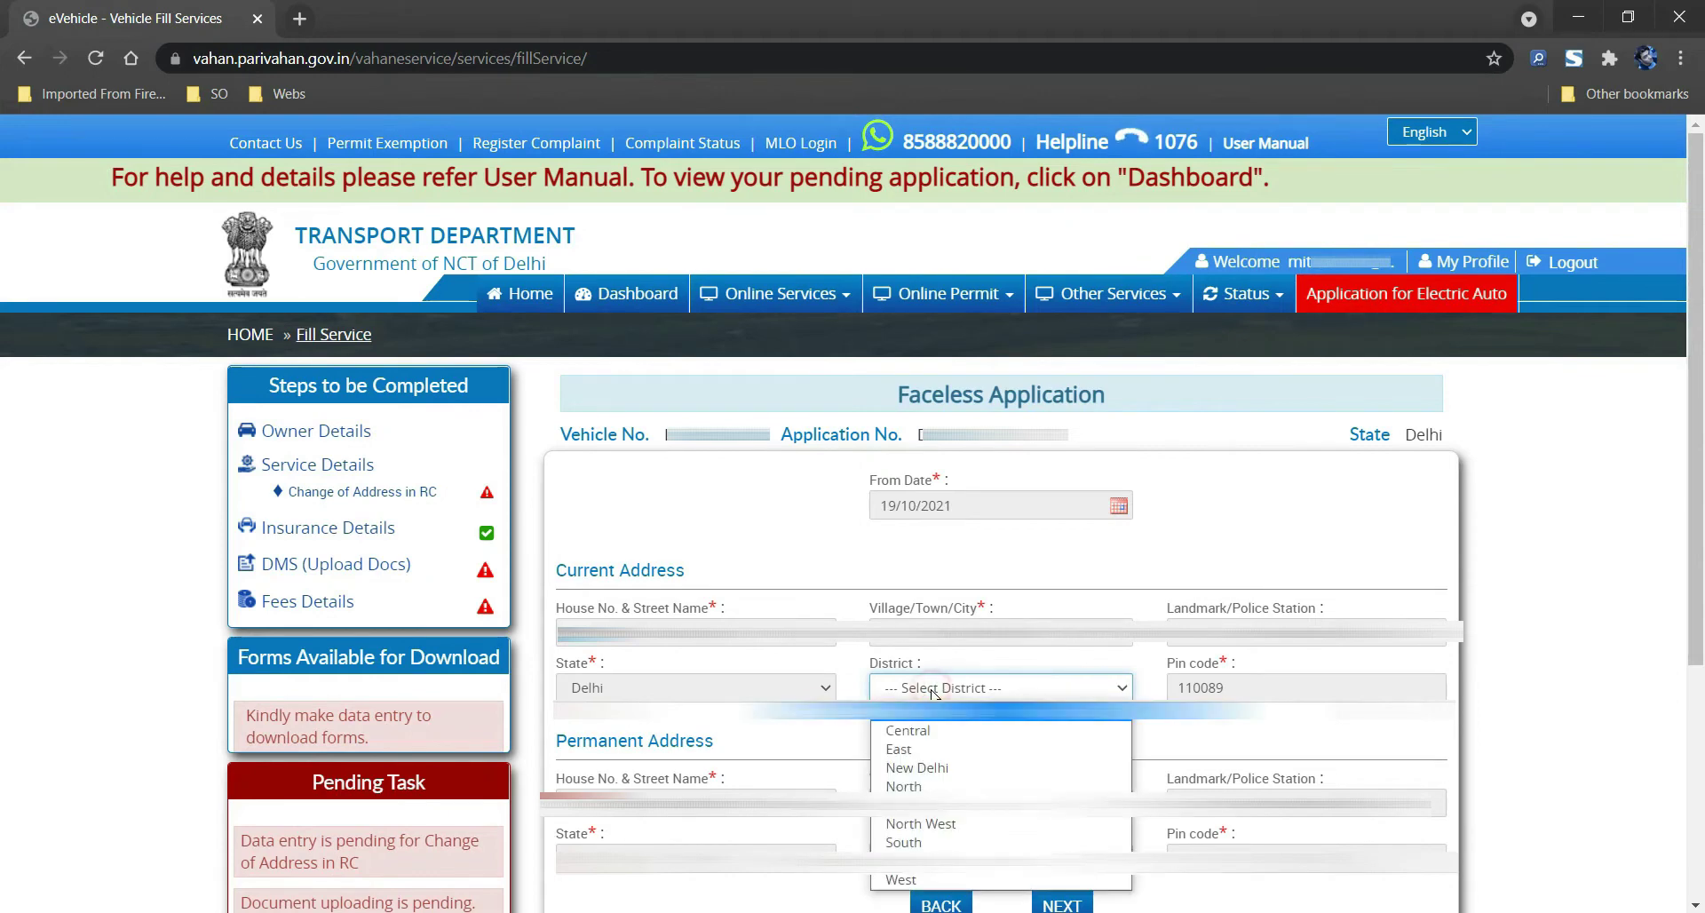
click(964, 828)
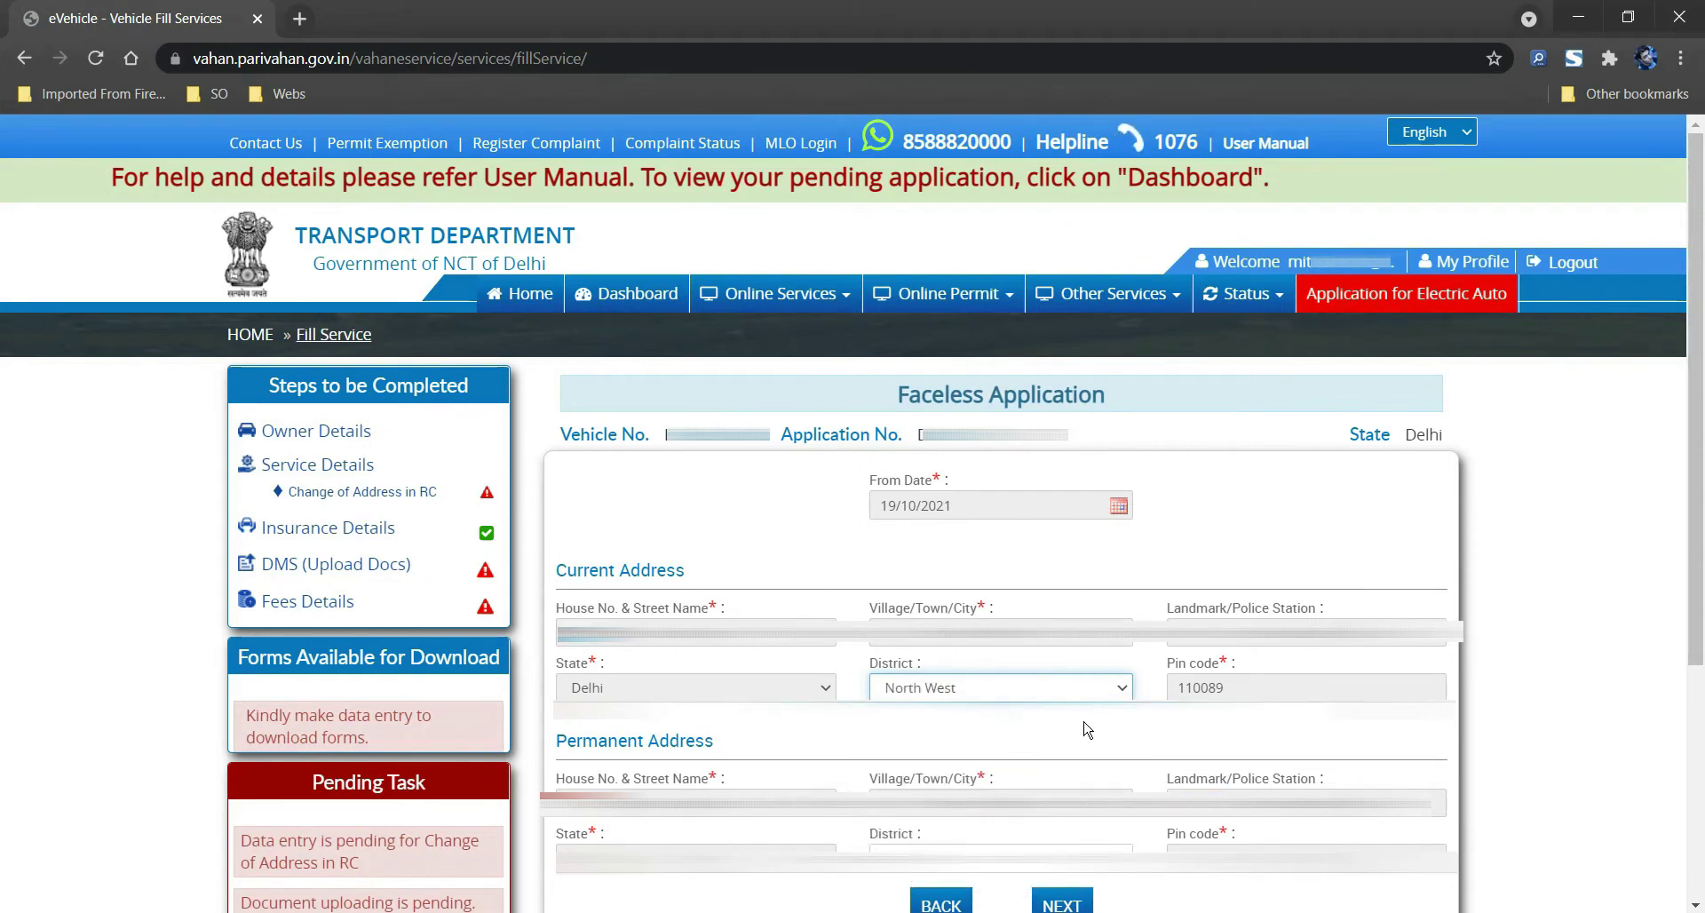
scroll(1080, 719, down, 1)
click(994, 747)
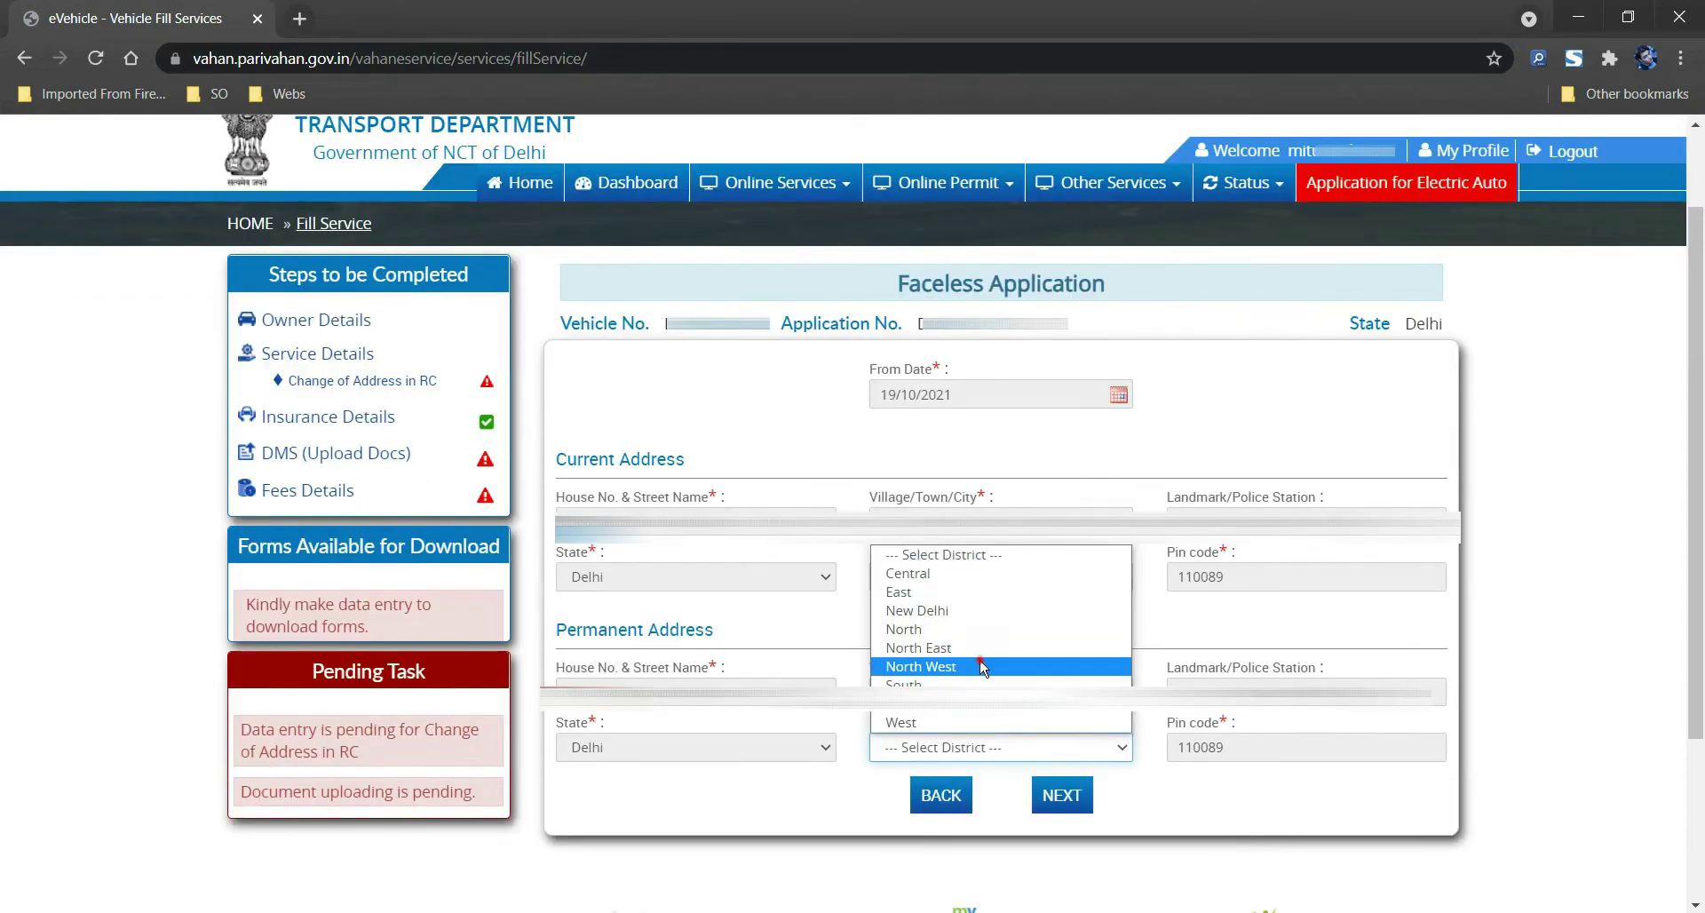
click(979, 662)
click(1059, 799)
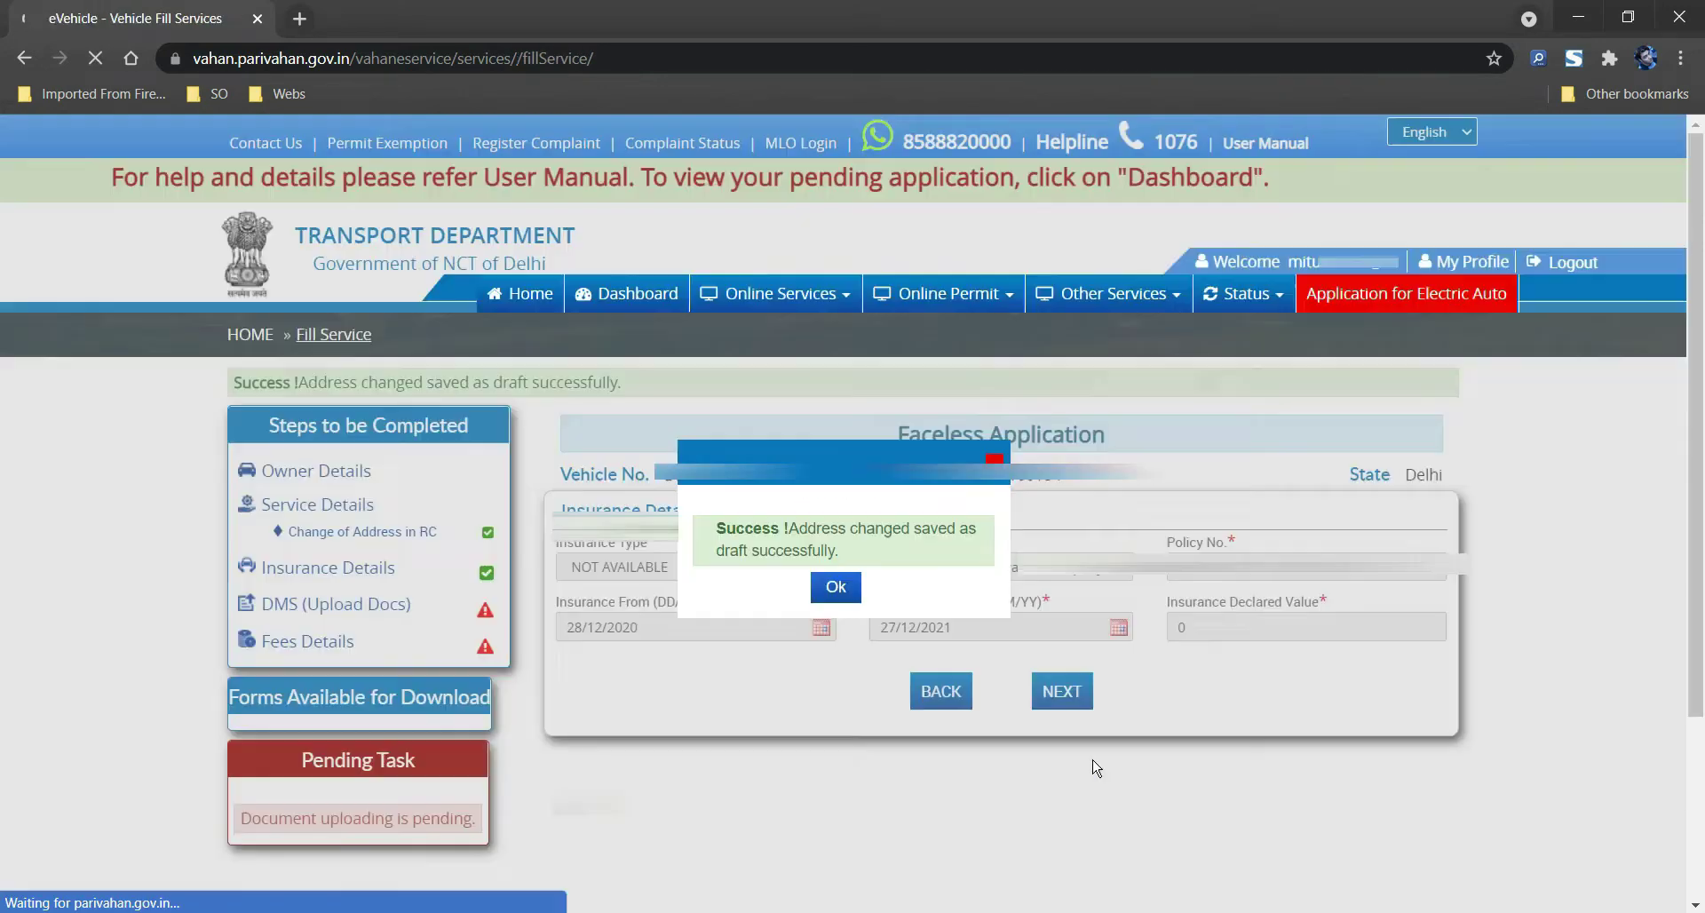
Acknowledge the draft-saved message, pass Insurance Details, and launch document e-signing in a new tab
click(837, 587)
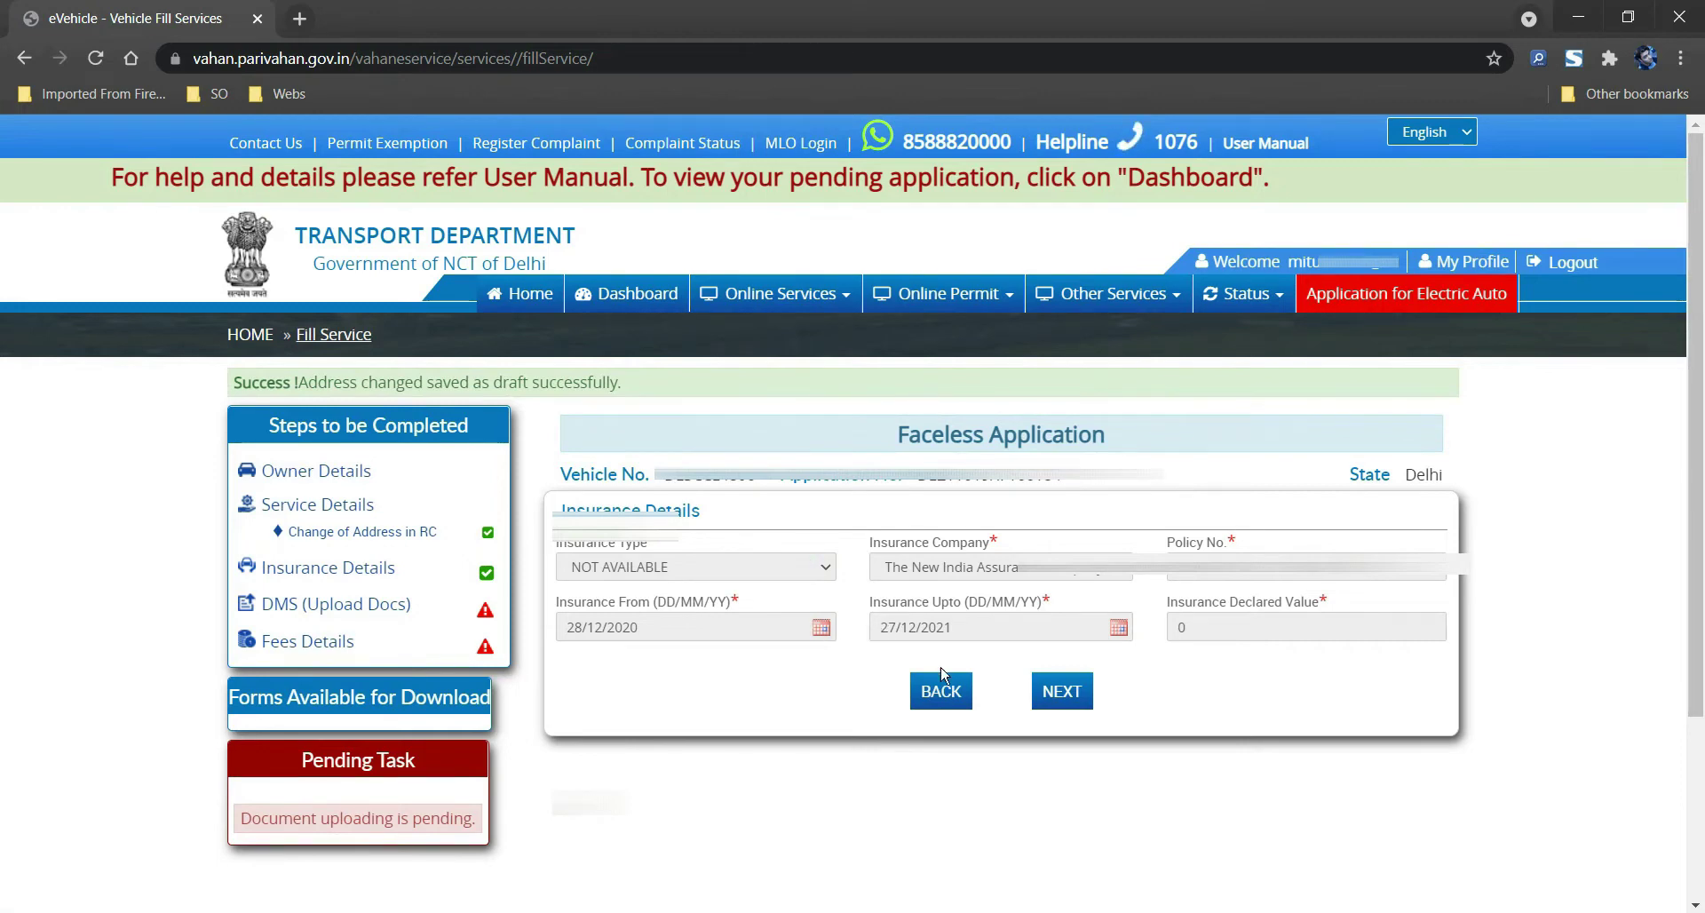
click(1056, 699)
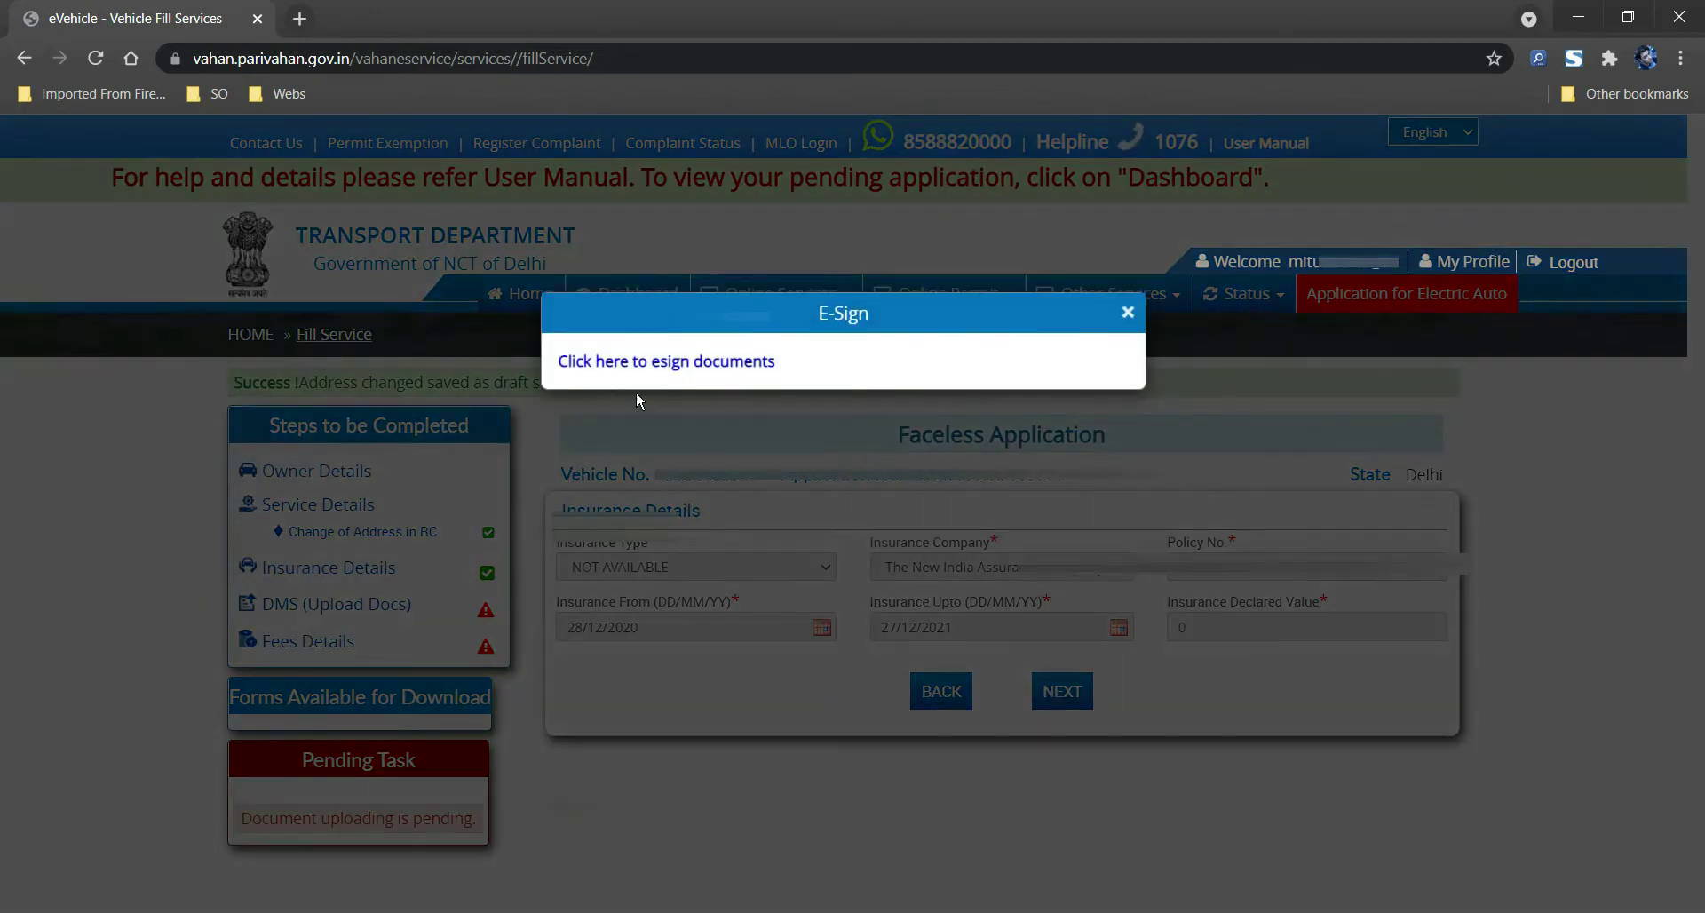
click(679, 373)
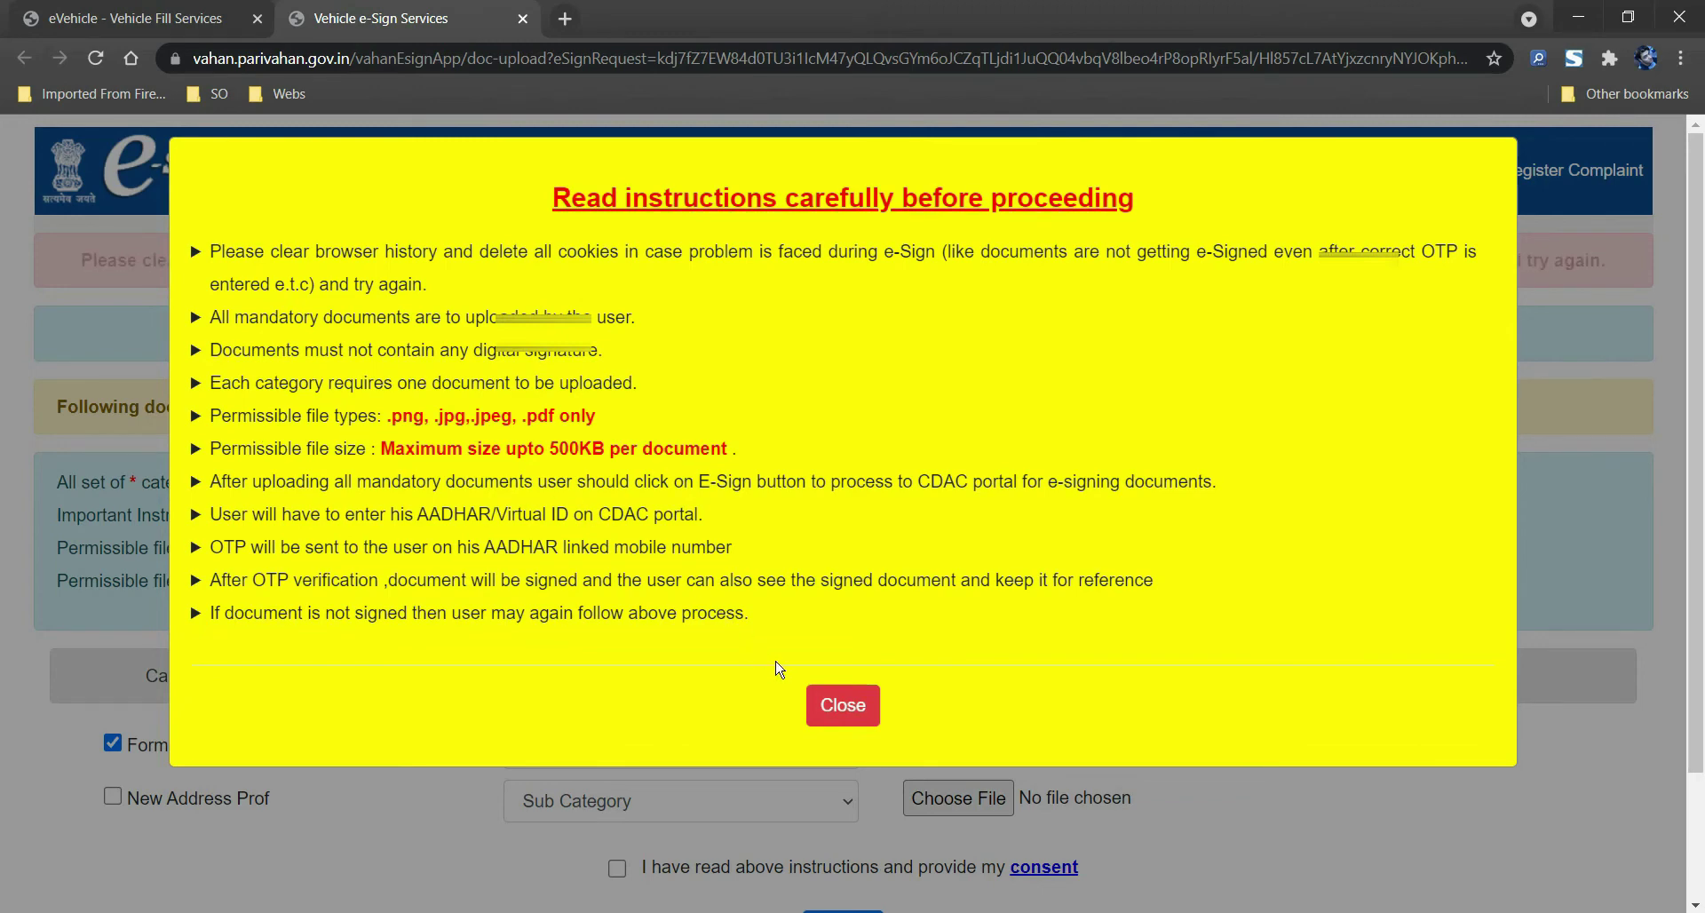
Close the e-sign instructions and preview the generated Form 33 PDF
click(848, 707)
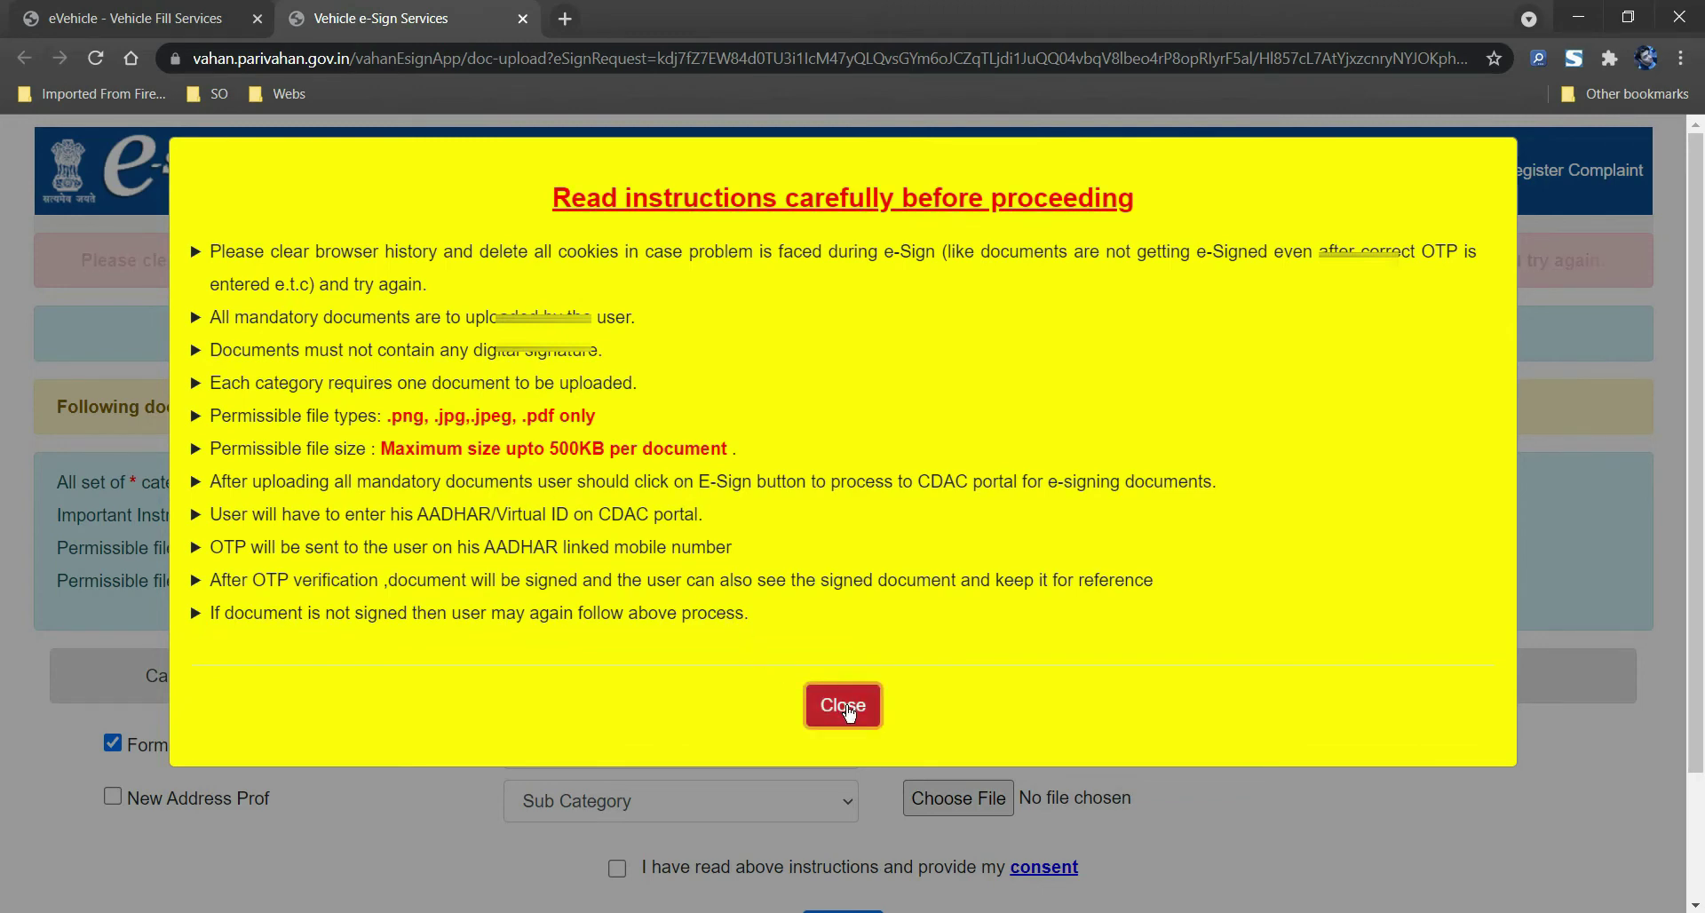
scroll(498, 603, down, 2)
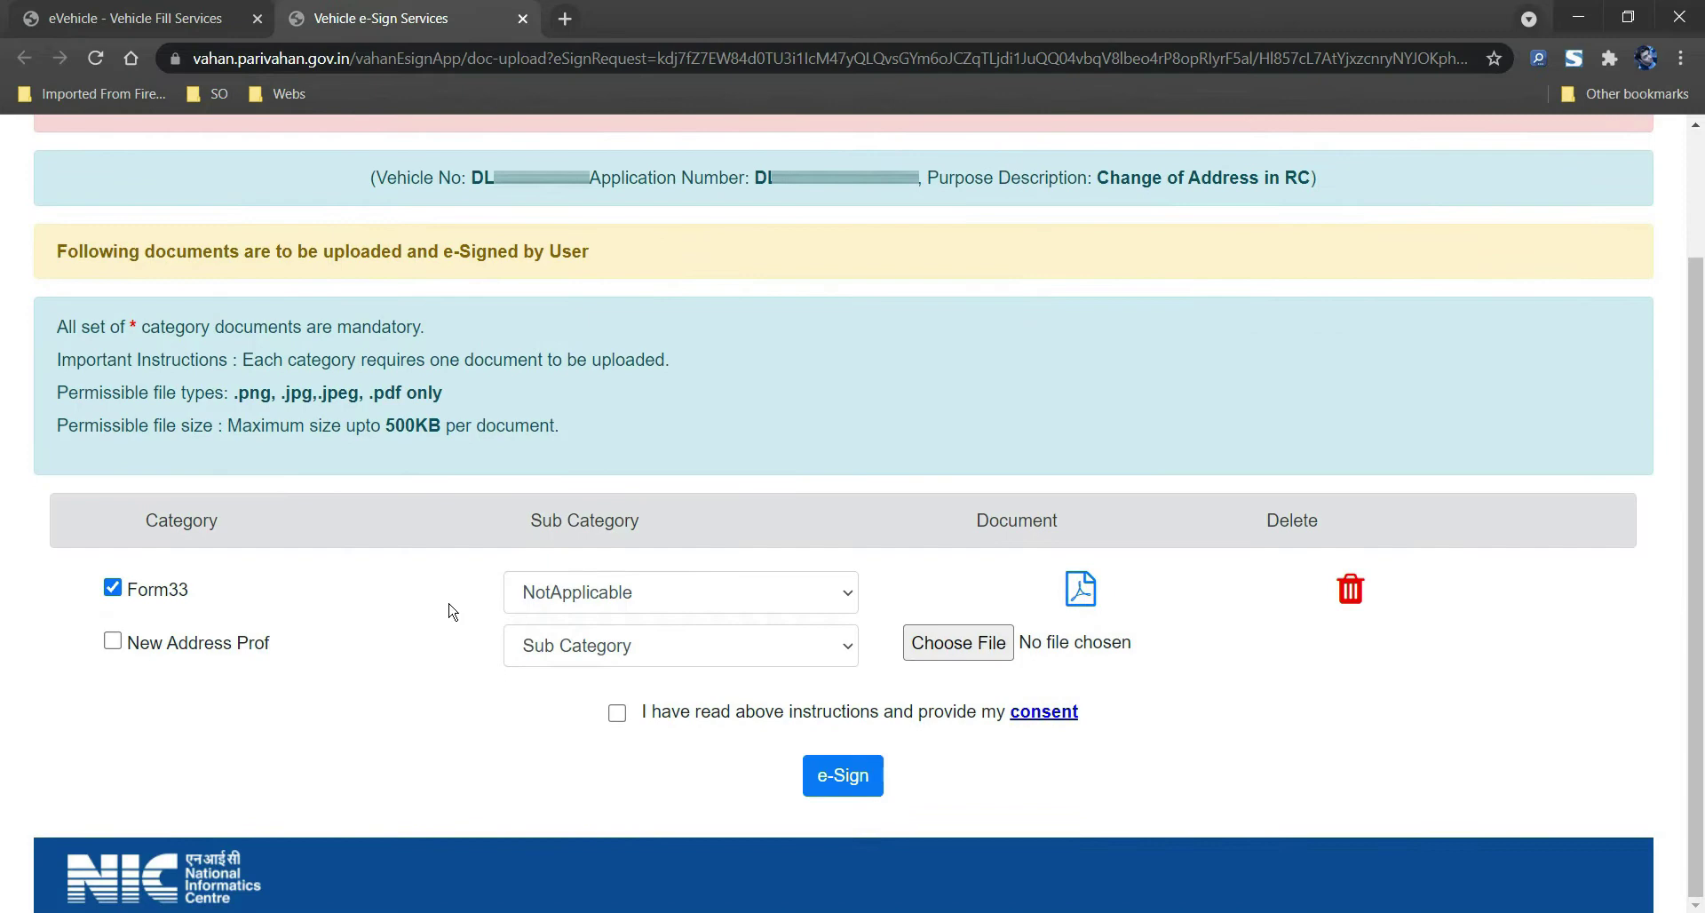
click(619, 601)
click(568, 596)
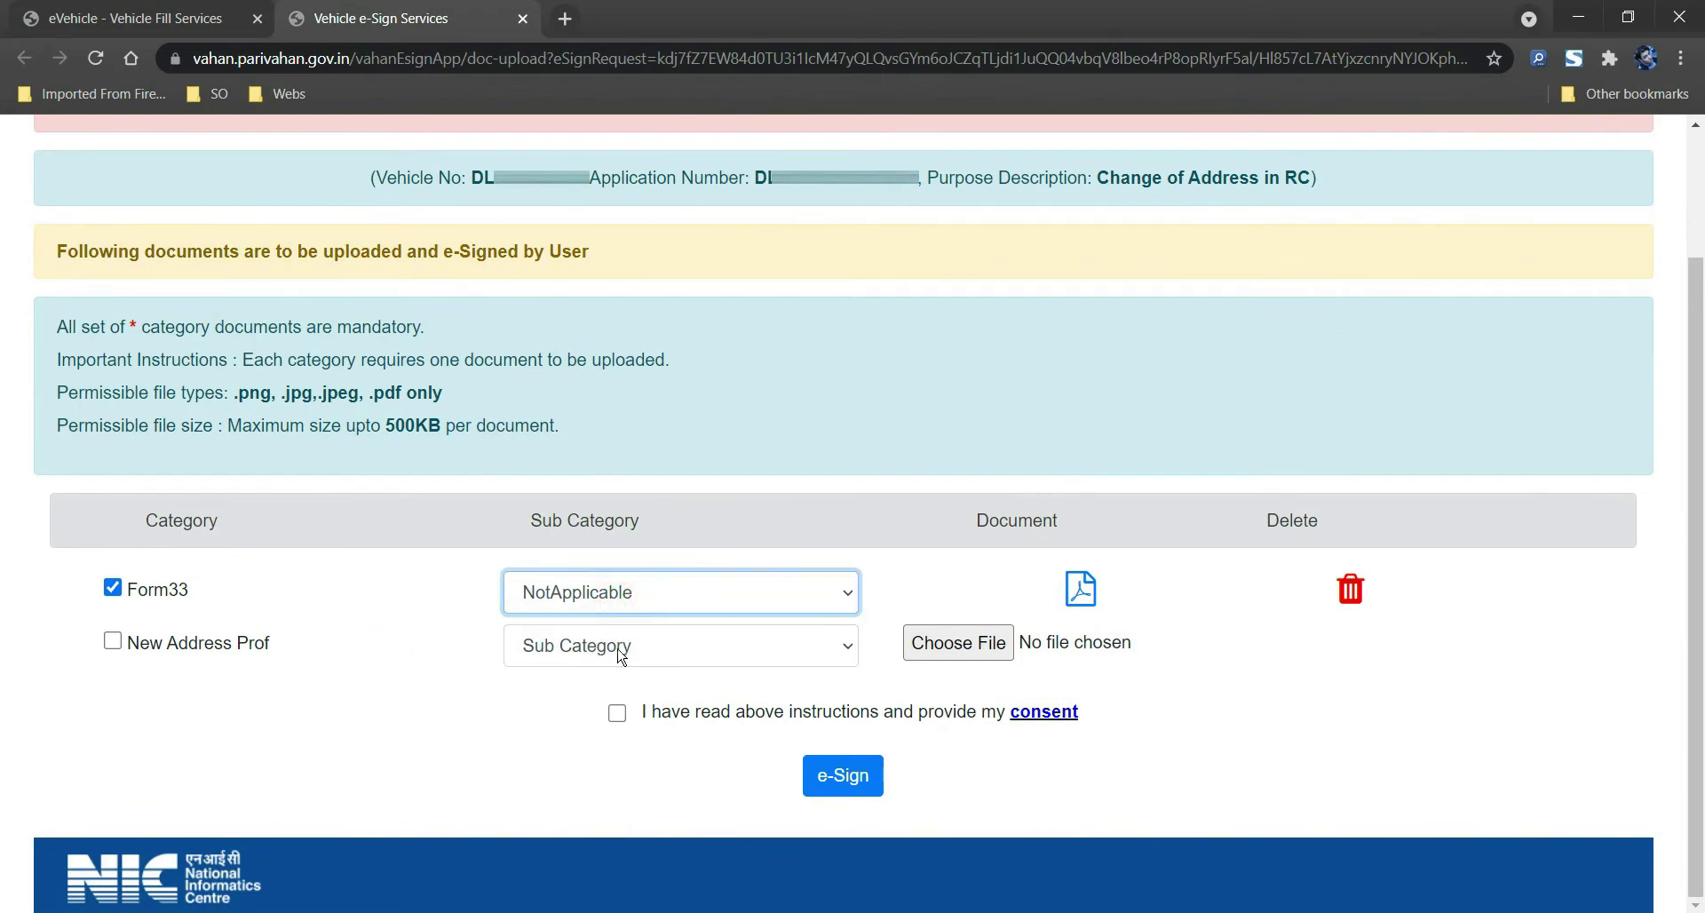
click(619, 655)
click(699, 647)
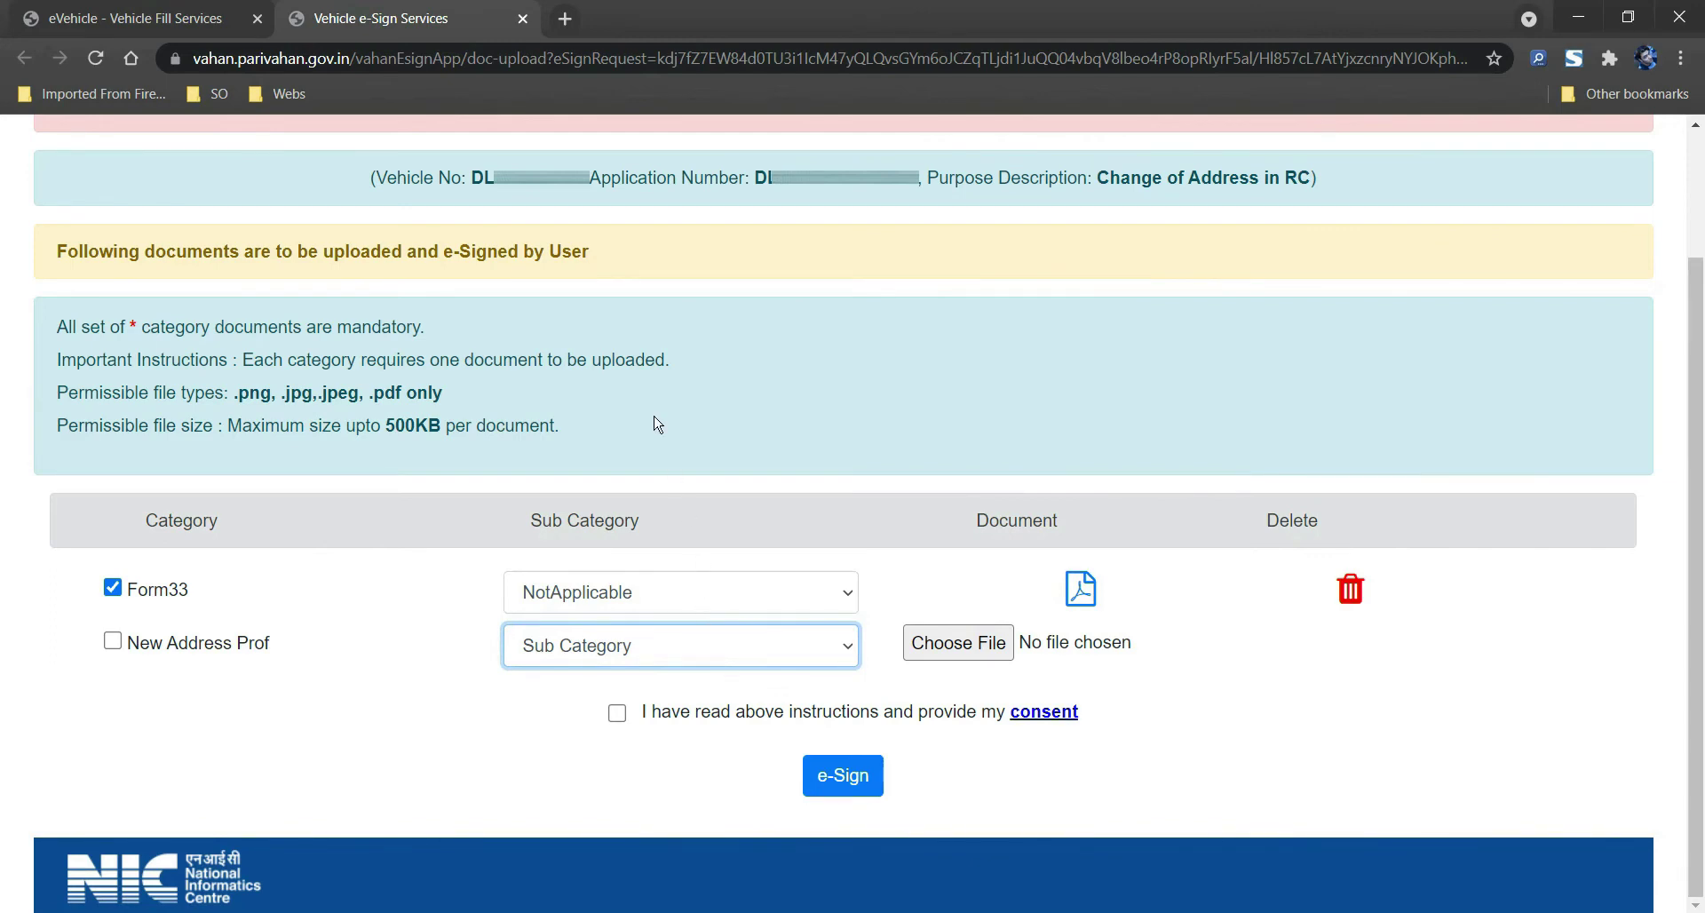
click(1081, 590)
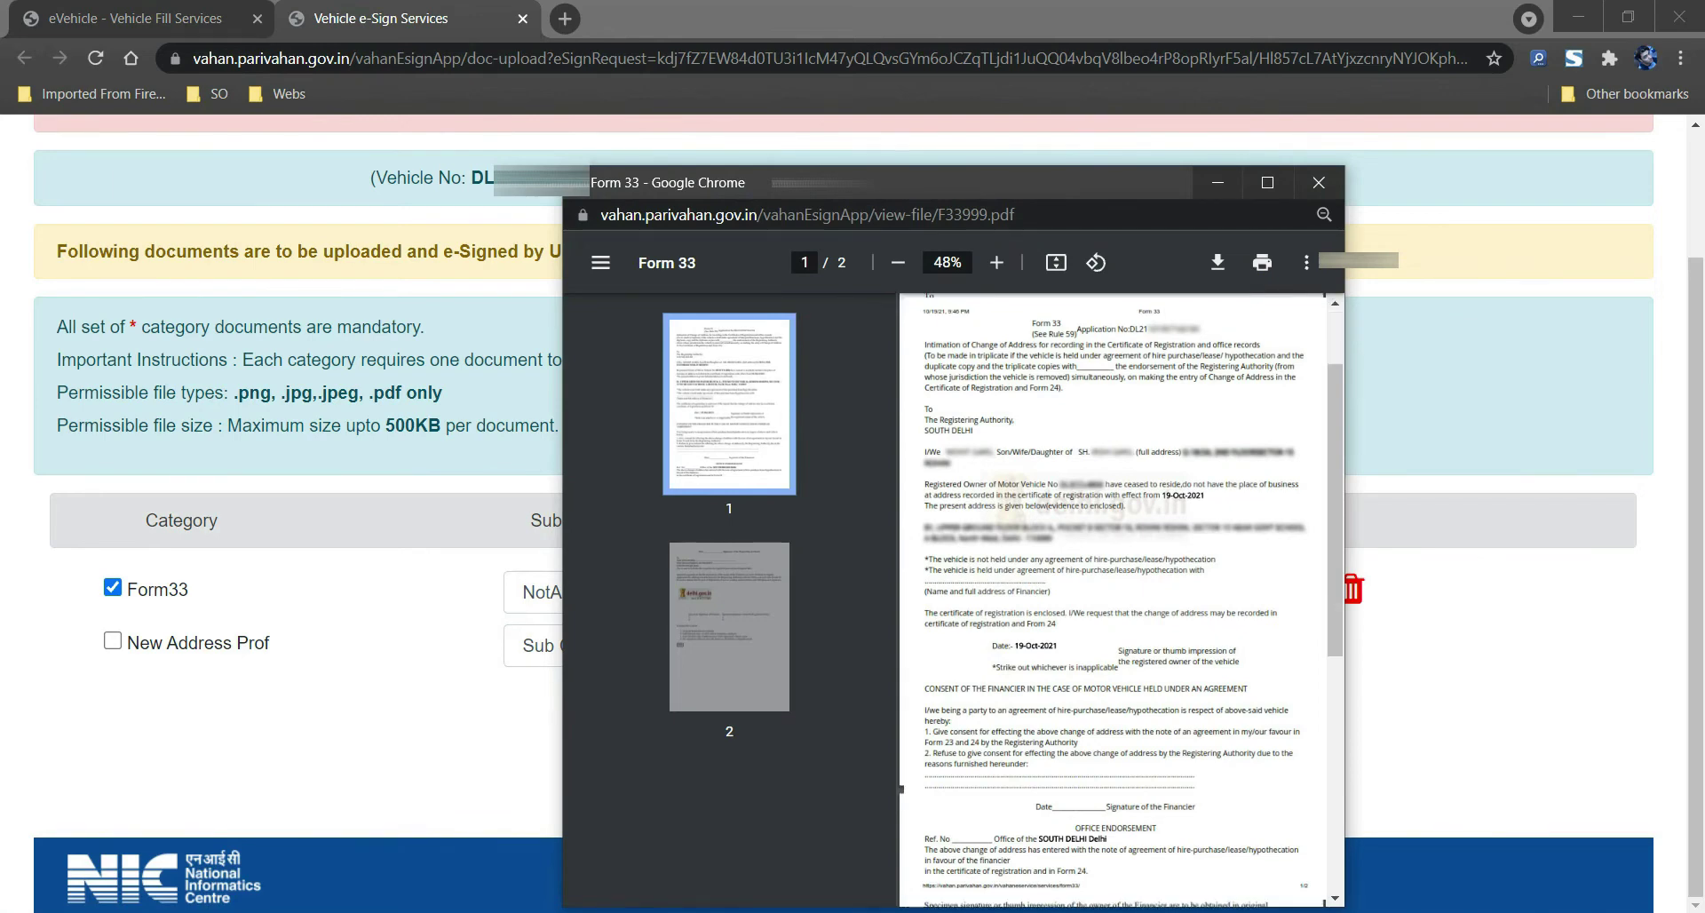
key(ctrl+w)
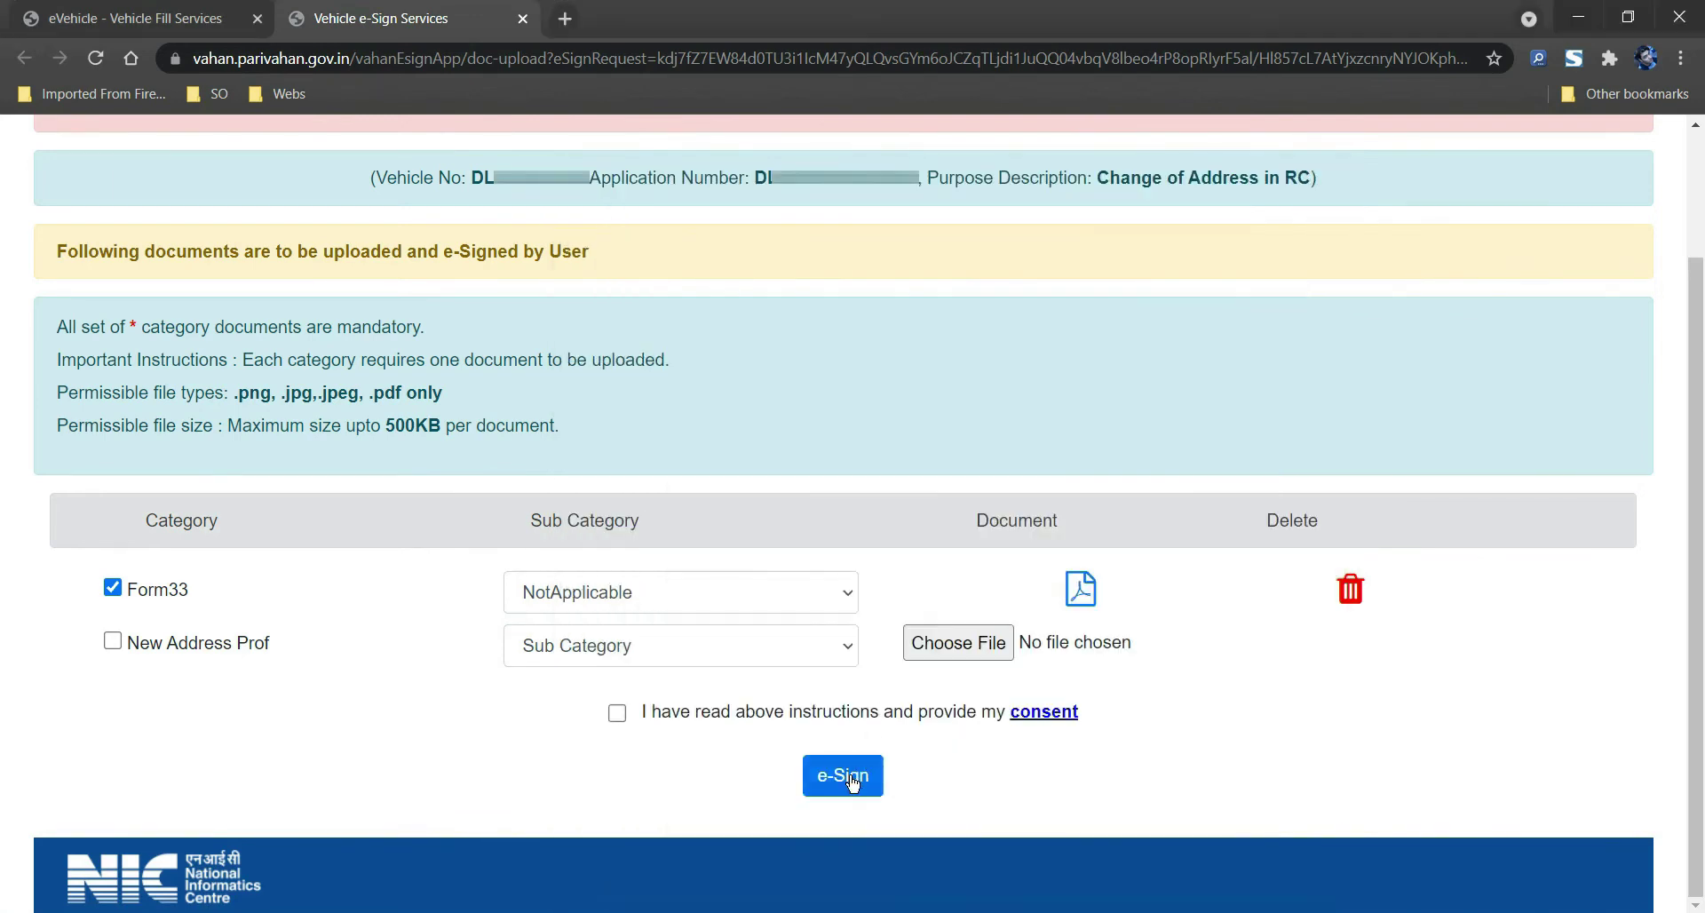
Upload AadharNEW.jpg as the Aadhaar Card proof for New Address Prof
click(648, 647)
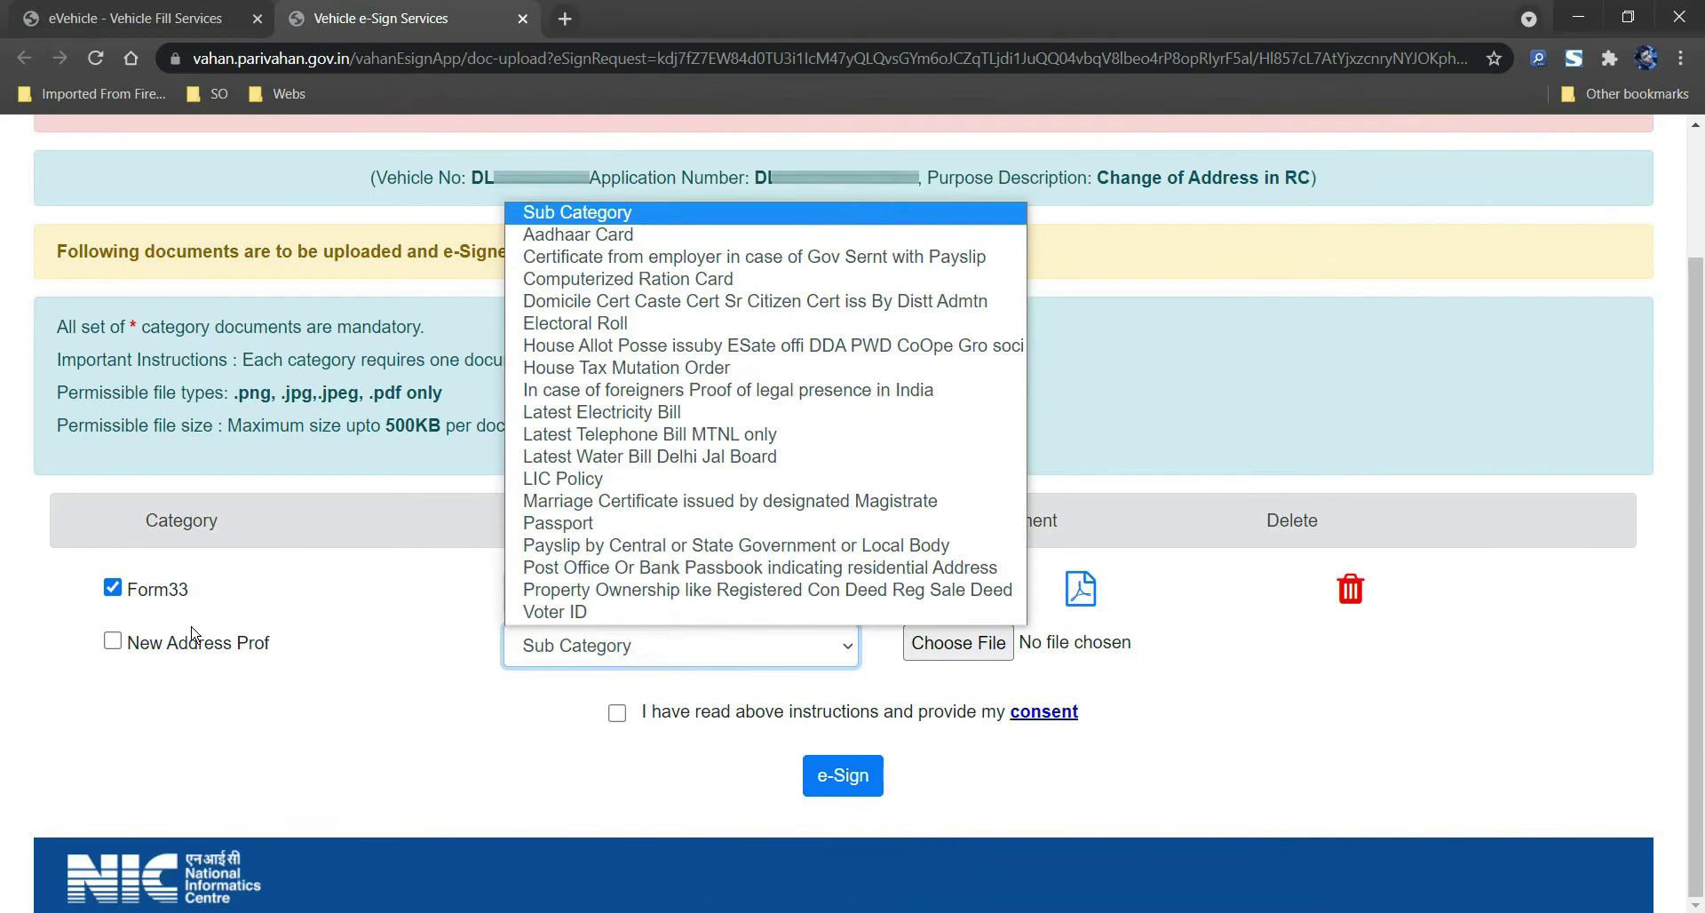
click(112, 641)
click(113, 641)
click(724, 656)
click(586, 234)
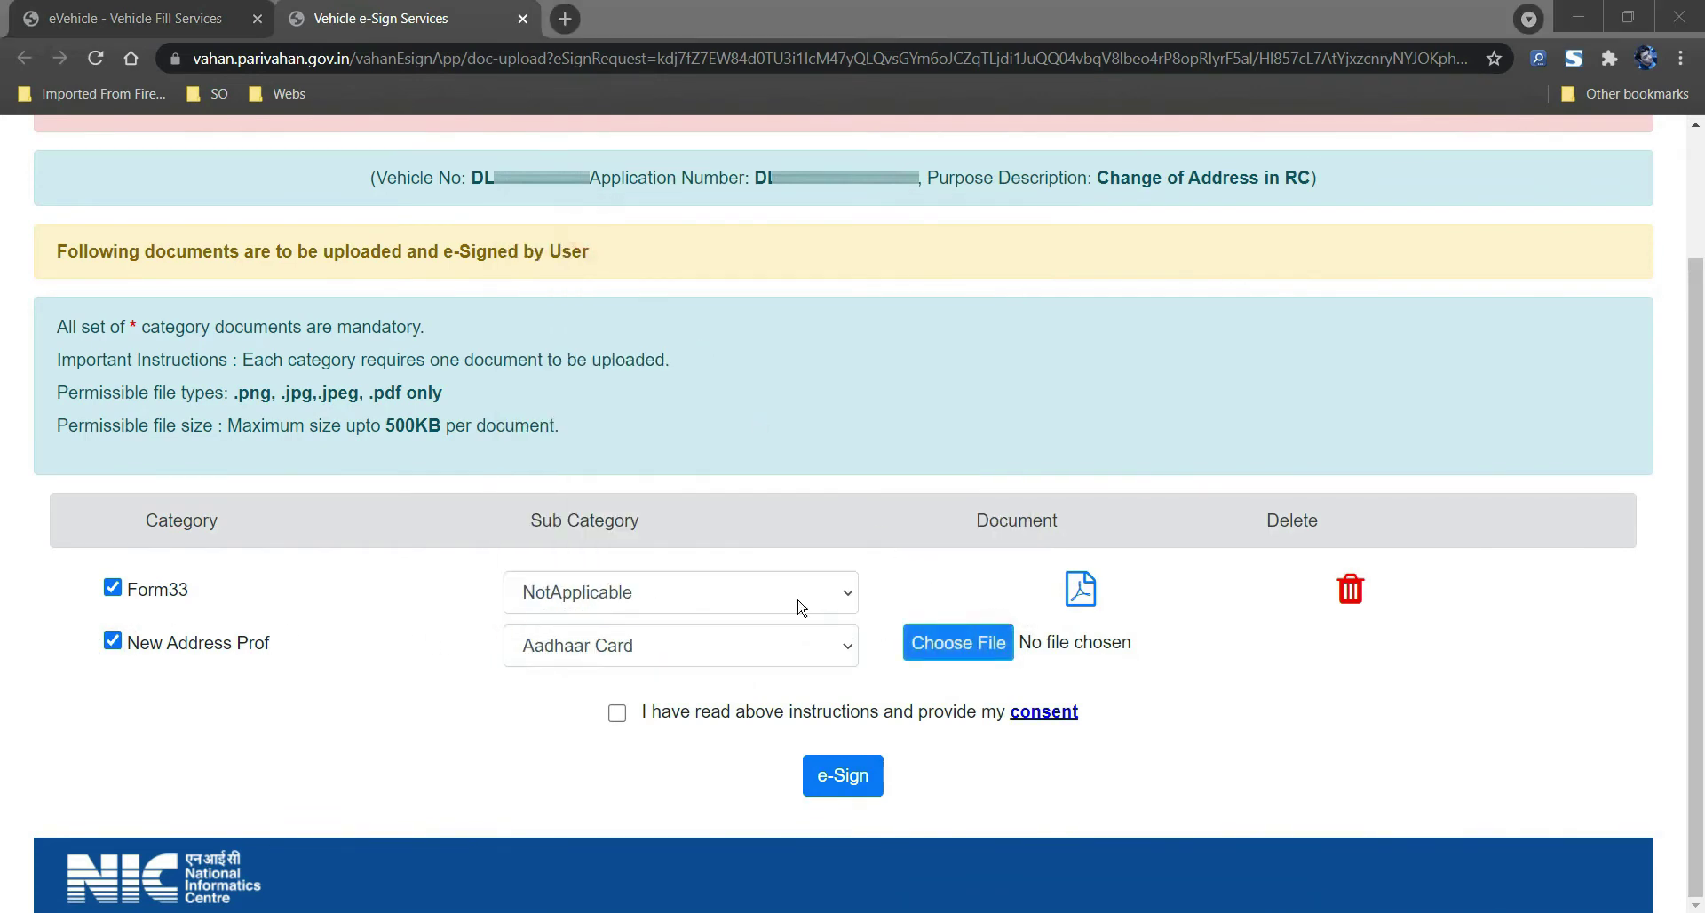
click(286, 214)
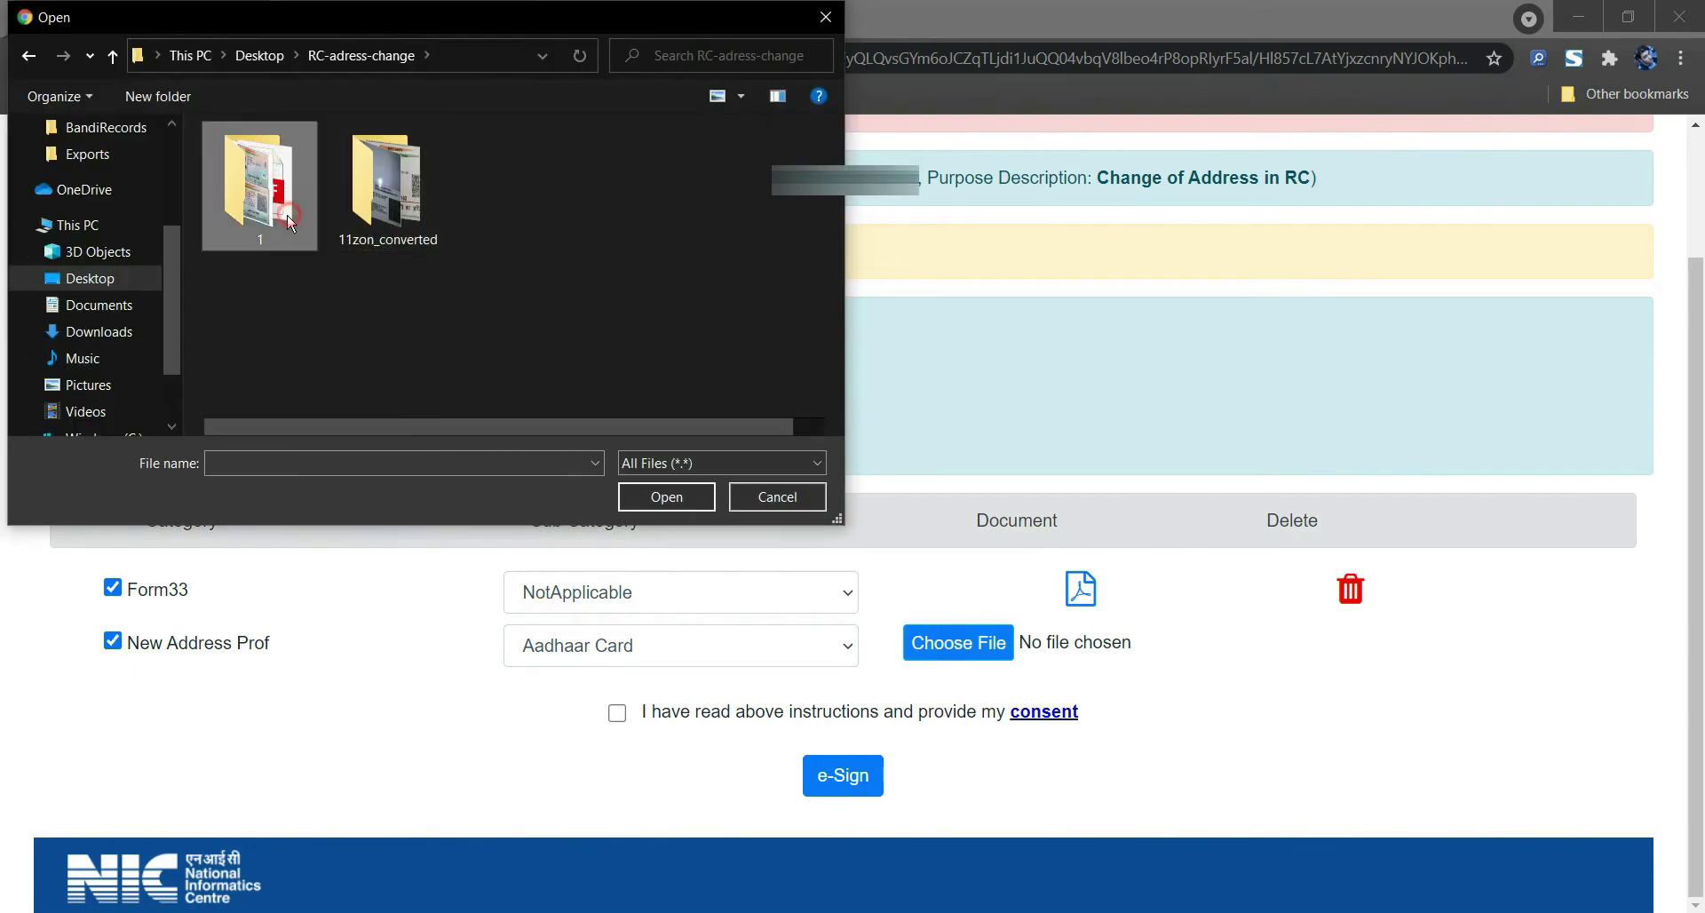
double_click(286, 215)
click(275, 218)
click(668, 497)
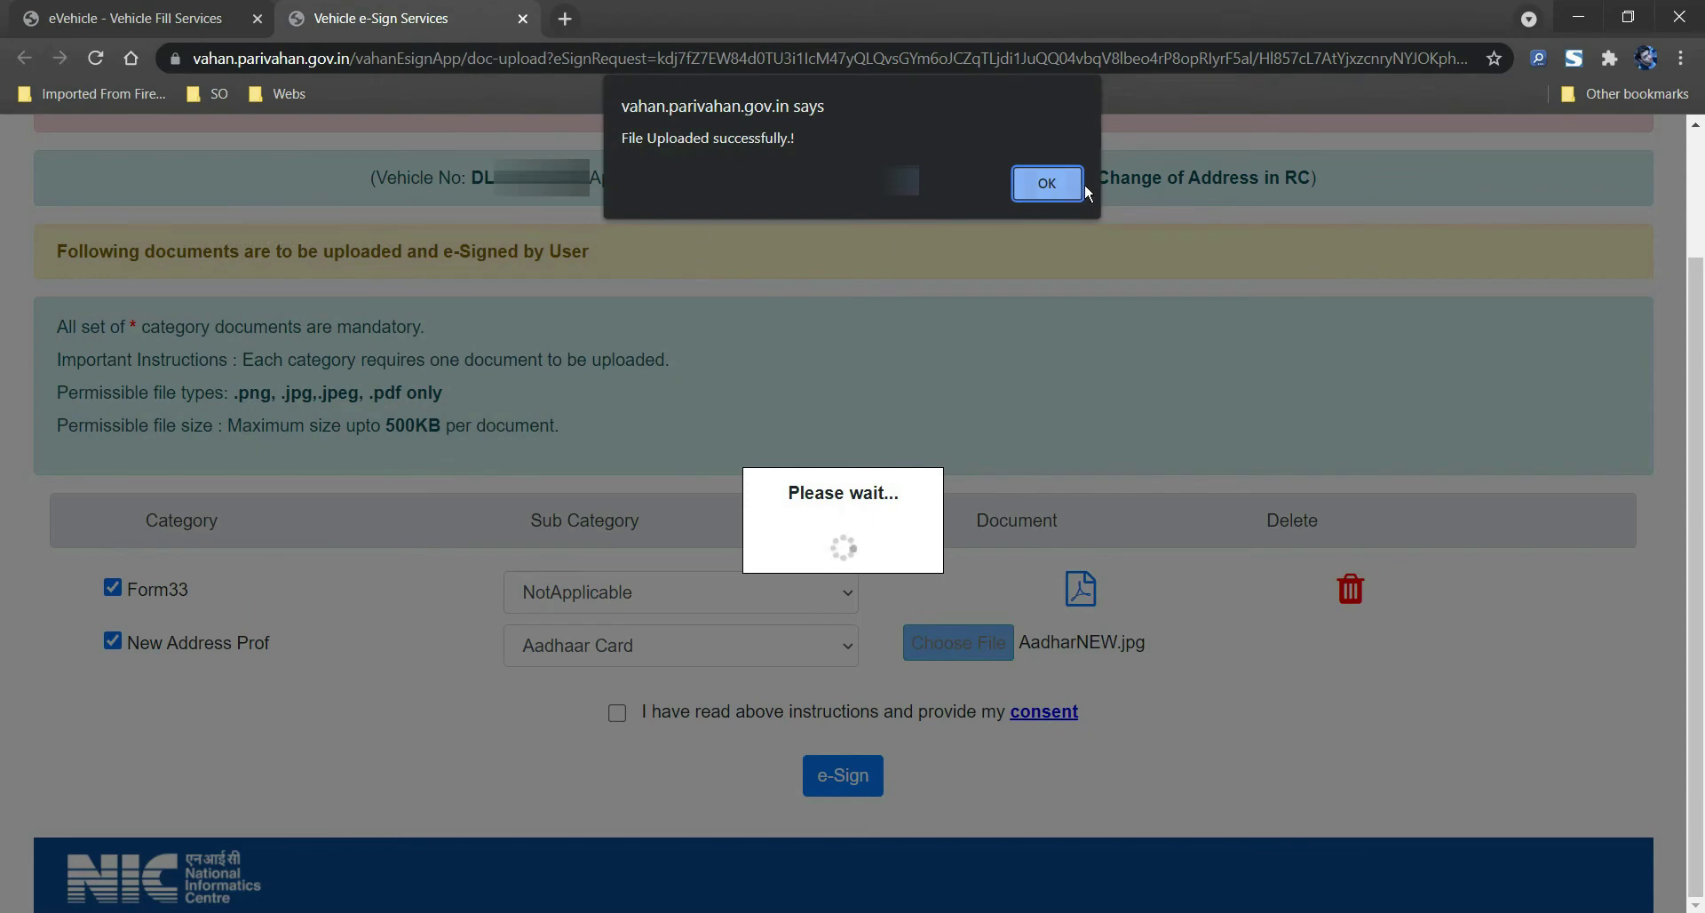
click(1048, 183)
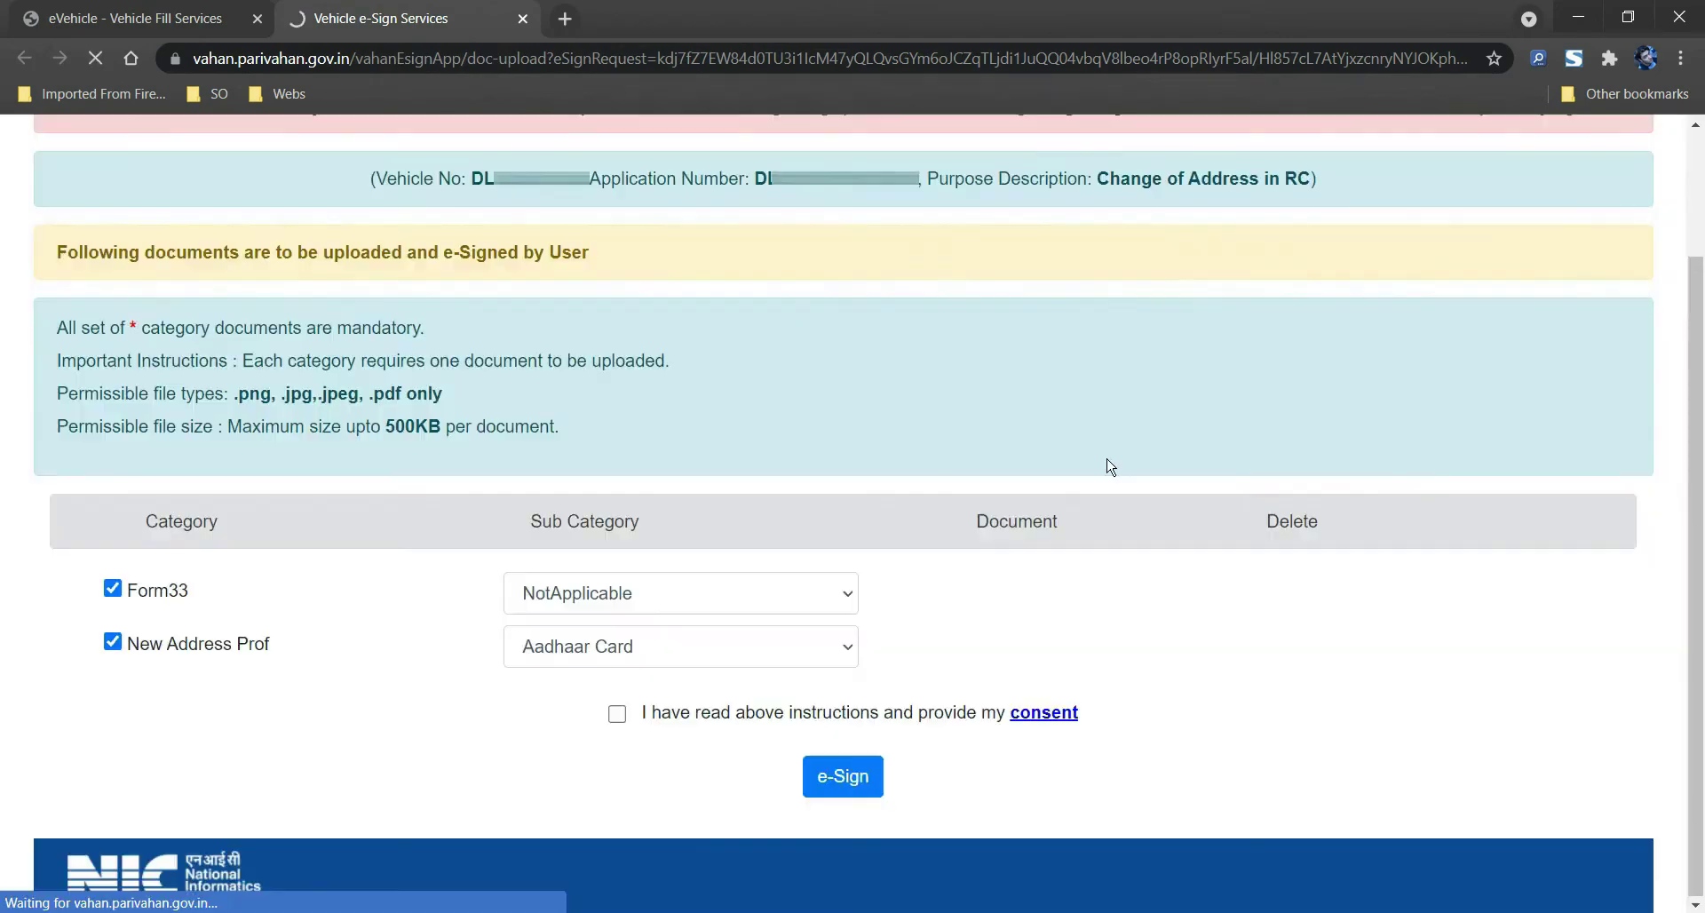
Give consent to the e-sign instructions and start e-signing the documents
click(630, 715)
click(802, 604)
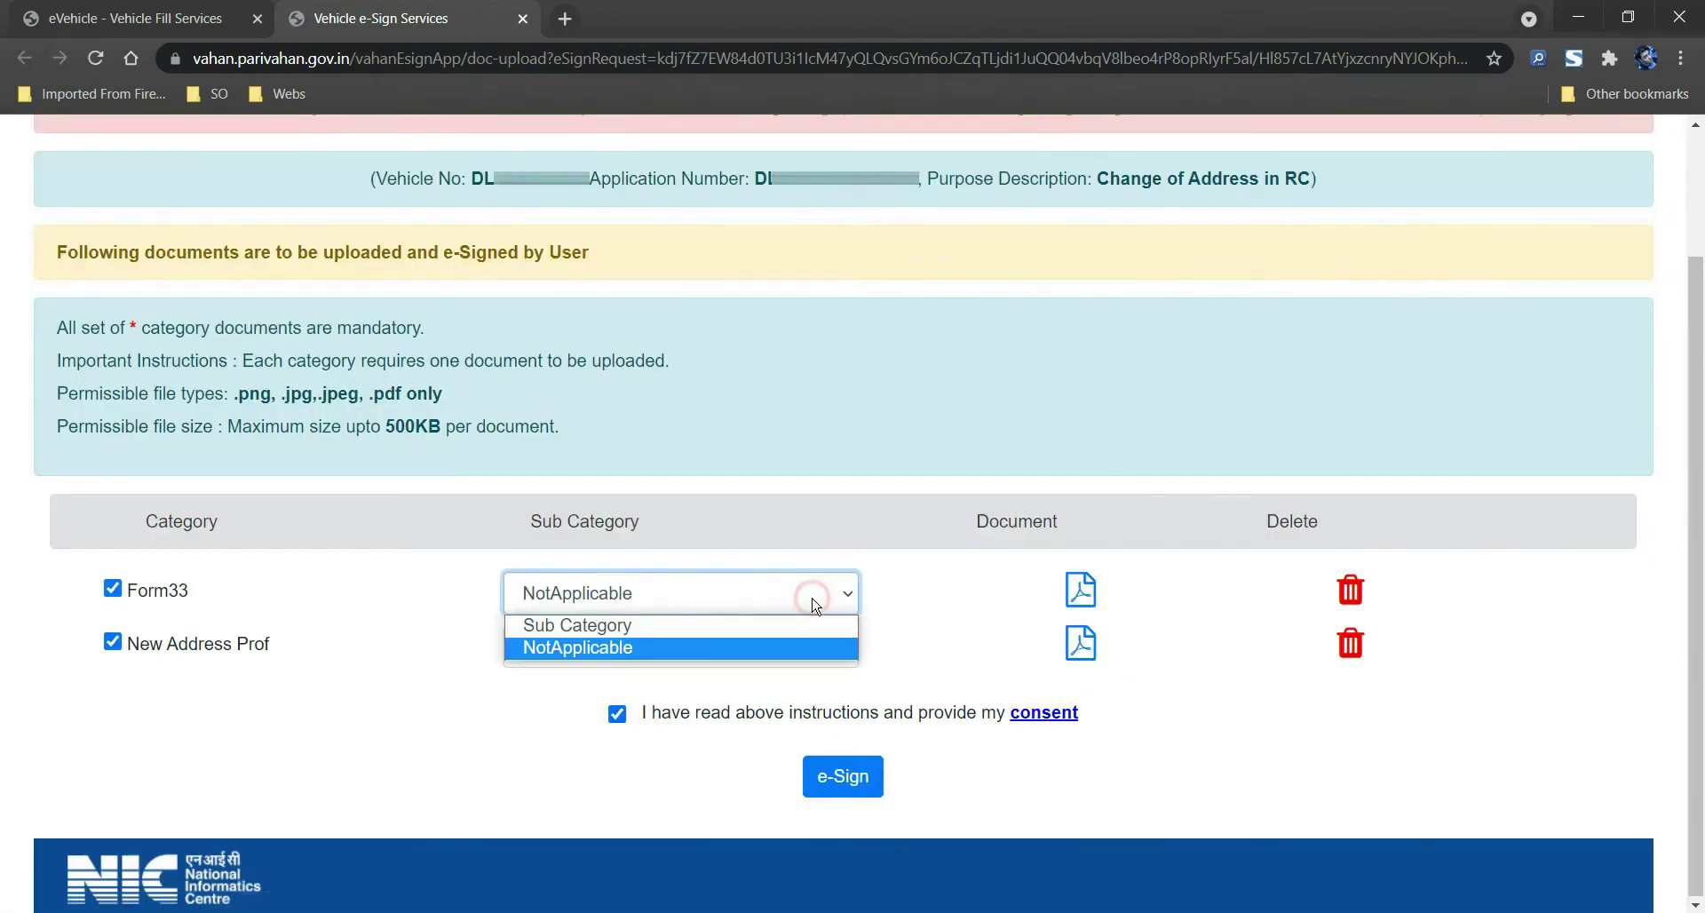
click(816, 603)
click(862, 785)
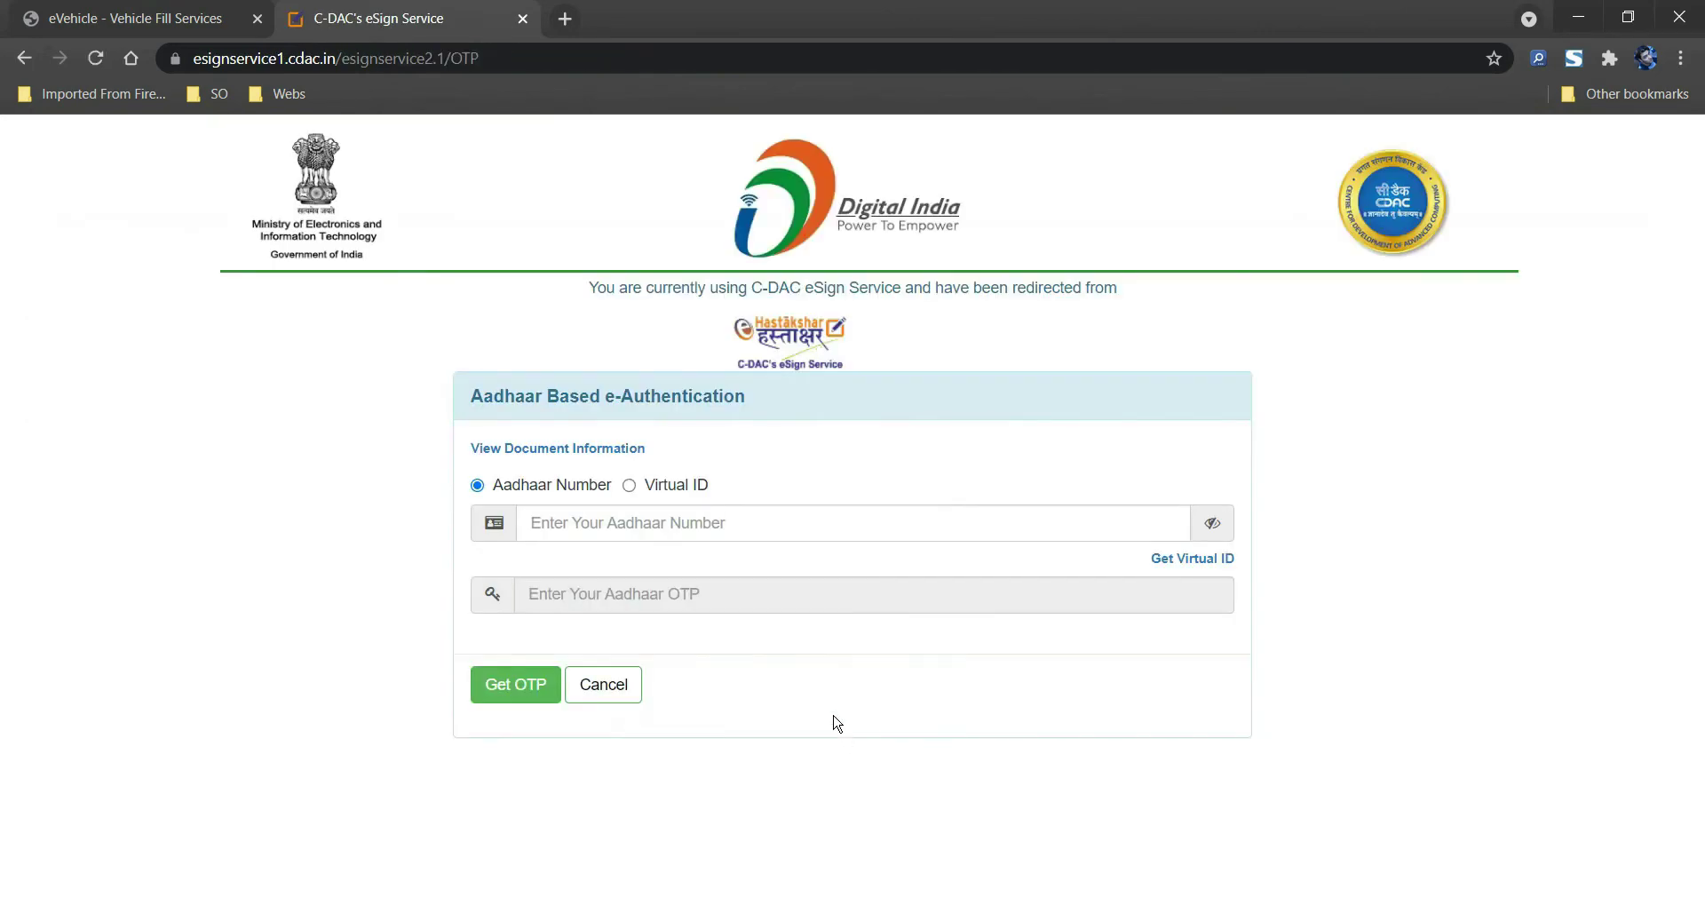
E-sign the documents on C-DAC eSign with the Aadhaar number, the received OTP and the consent
click(627, 526)
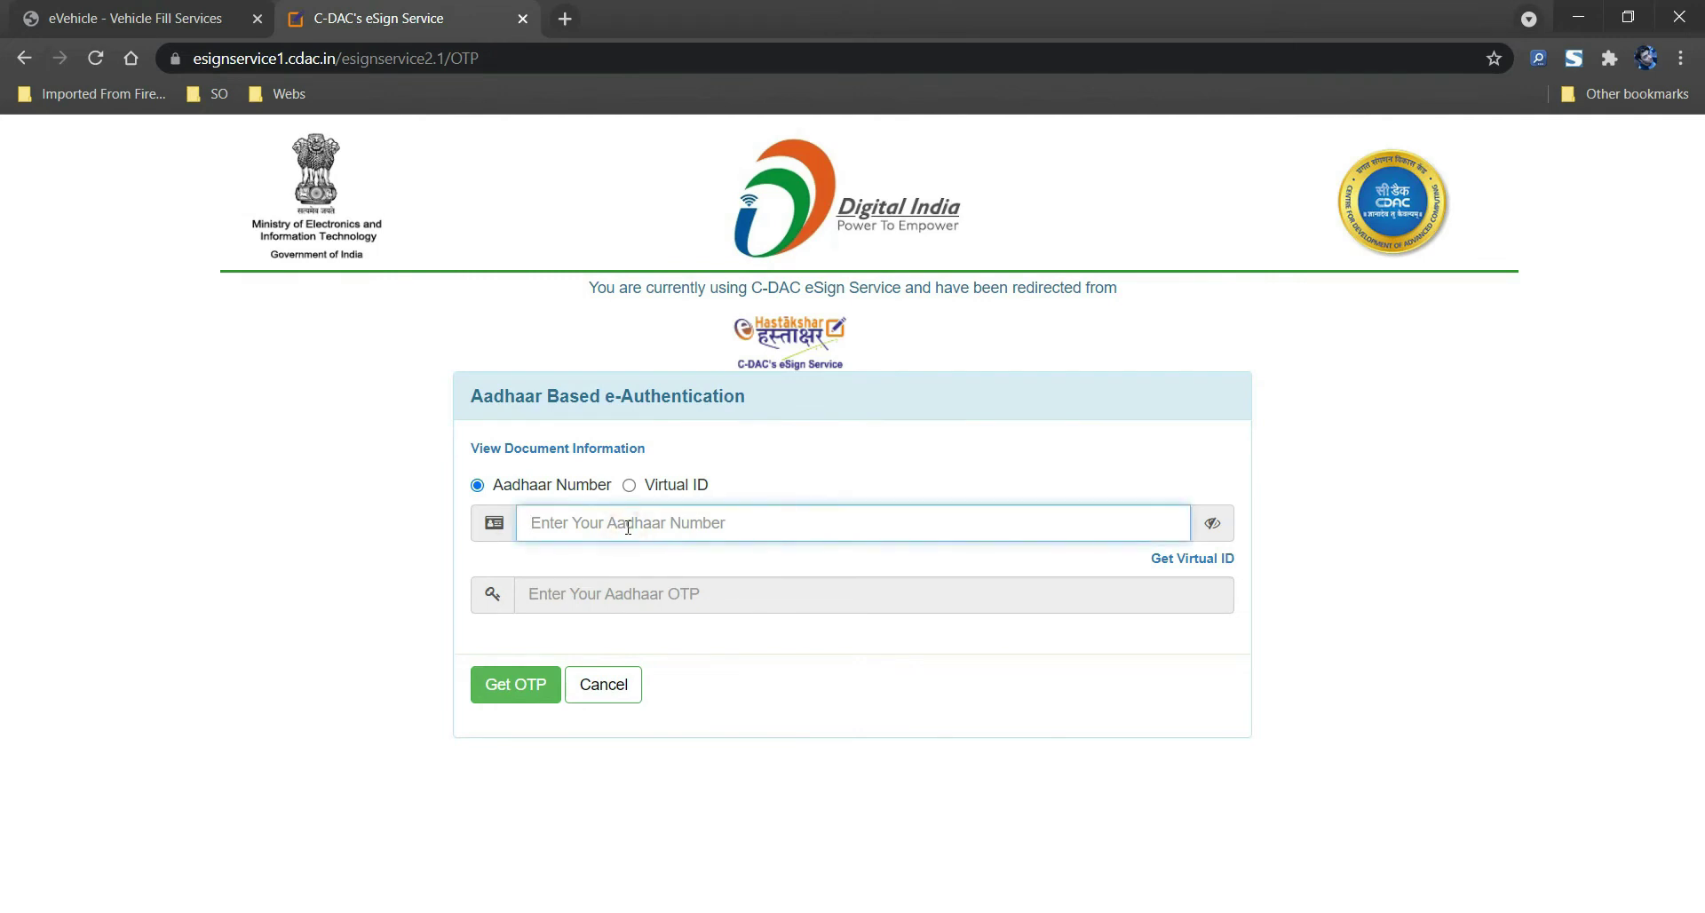
key(ctrl+v)
click(515, 680)
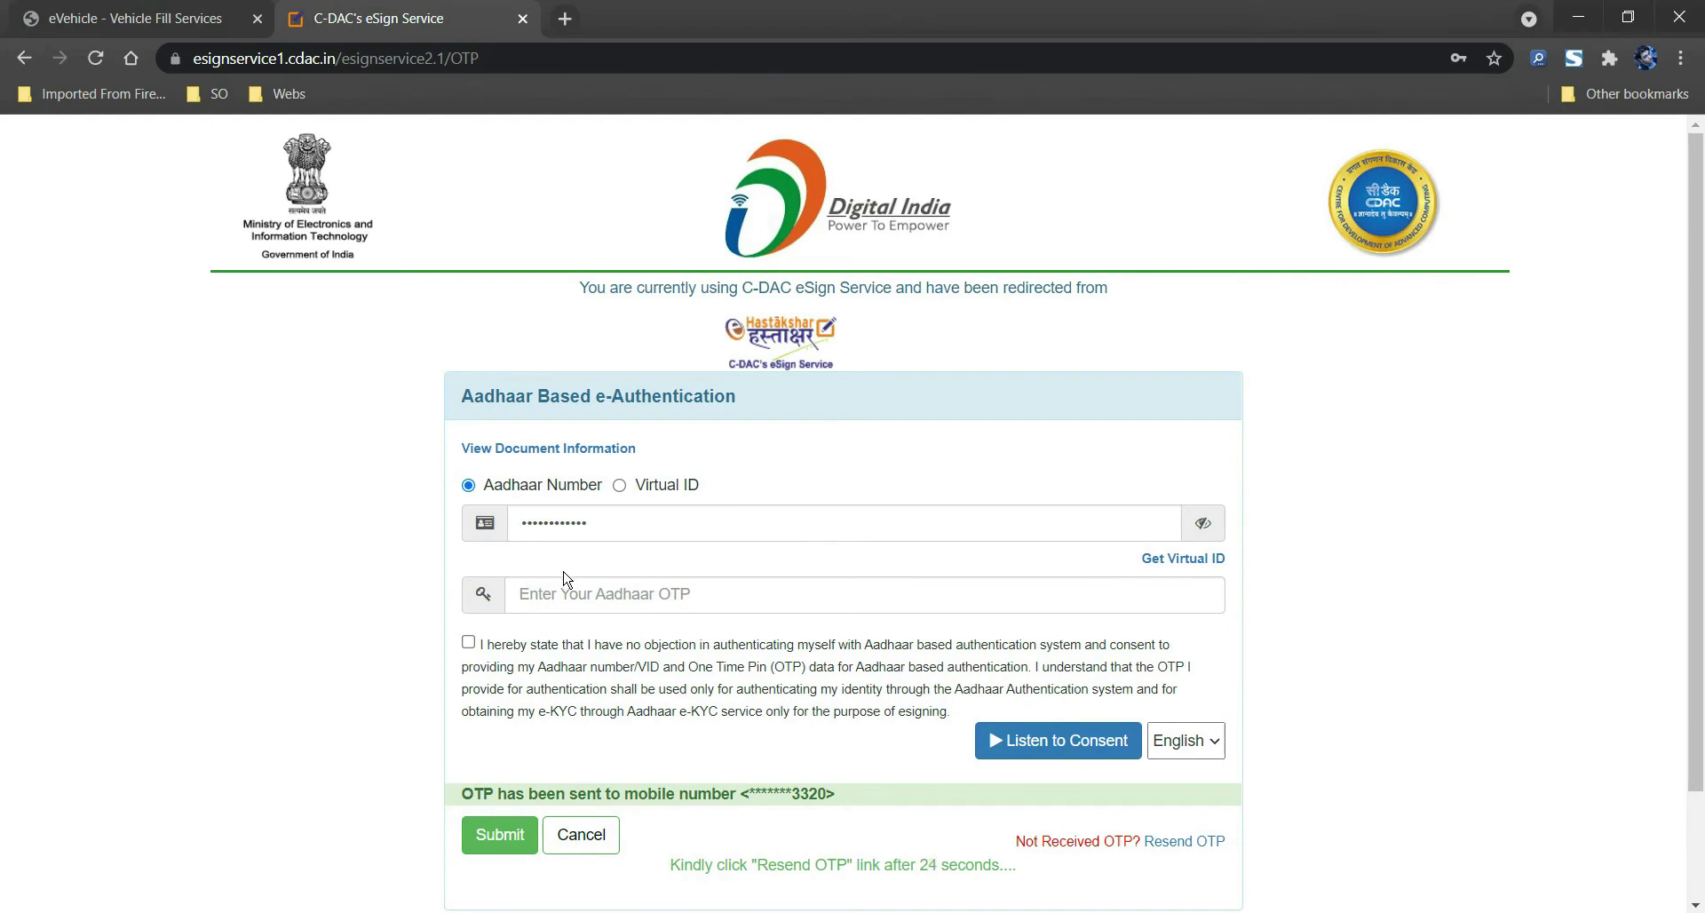
click(619, 587)
text(1)
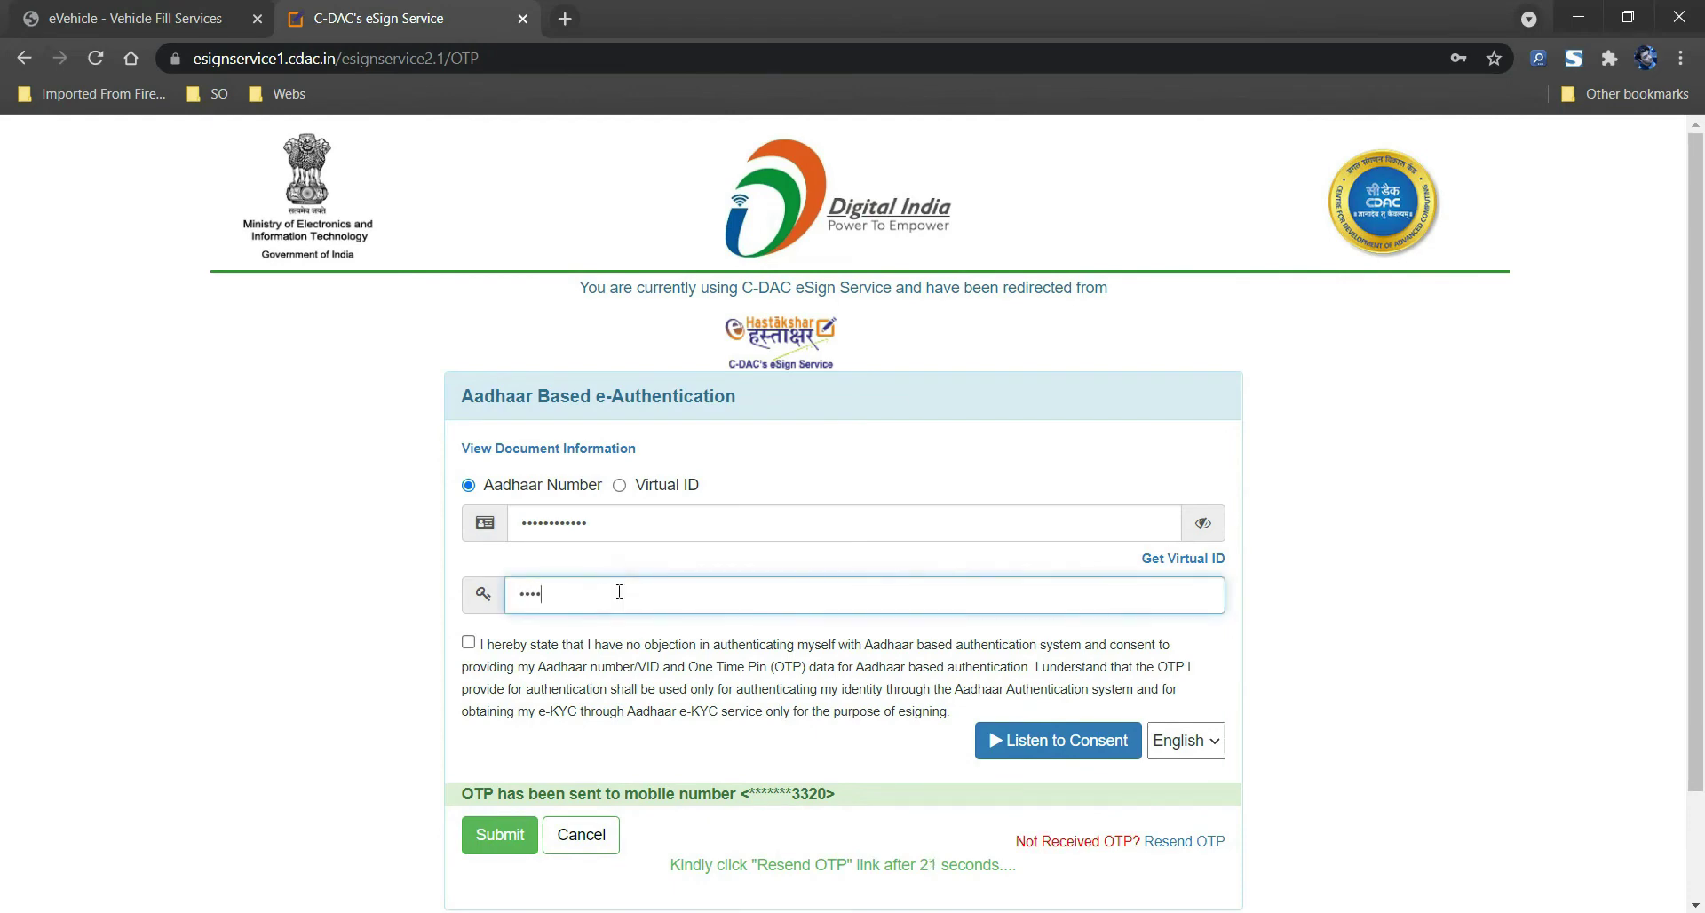
click(468, 641)
scroll(710, 728, down, 1)
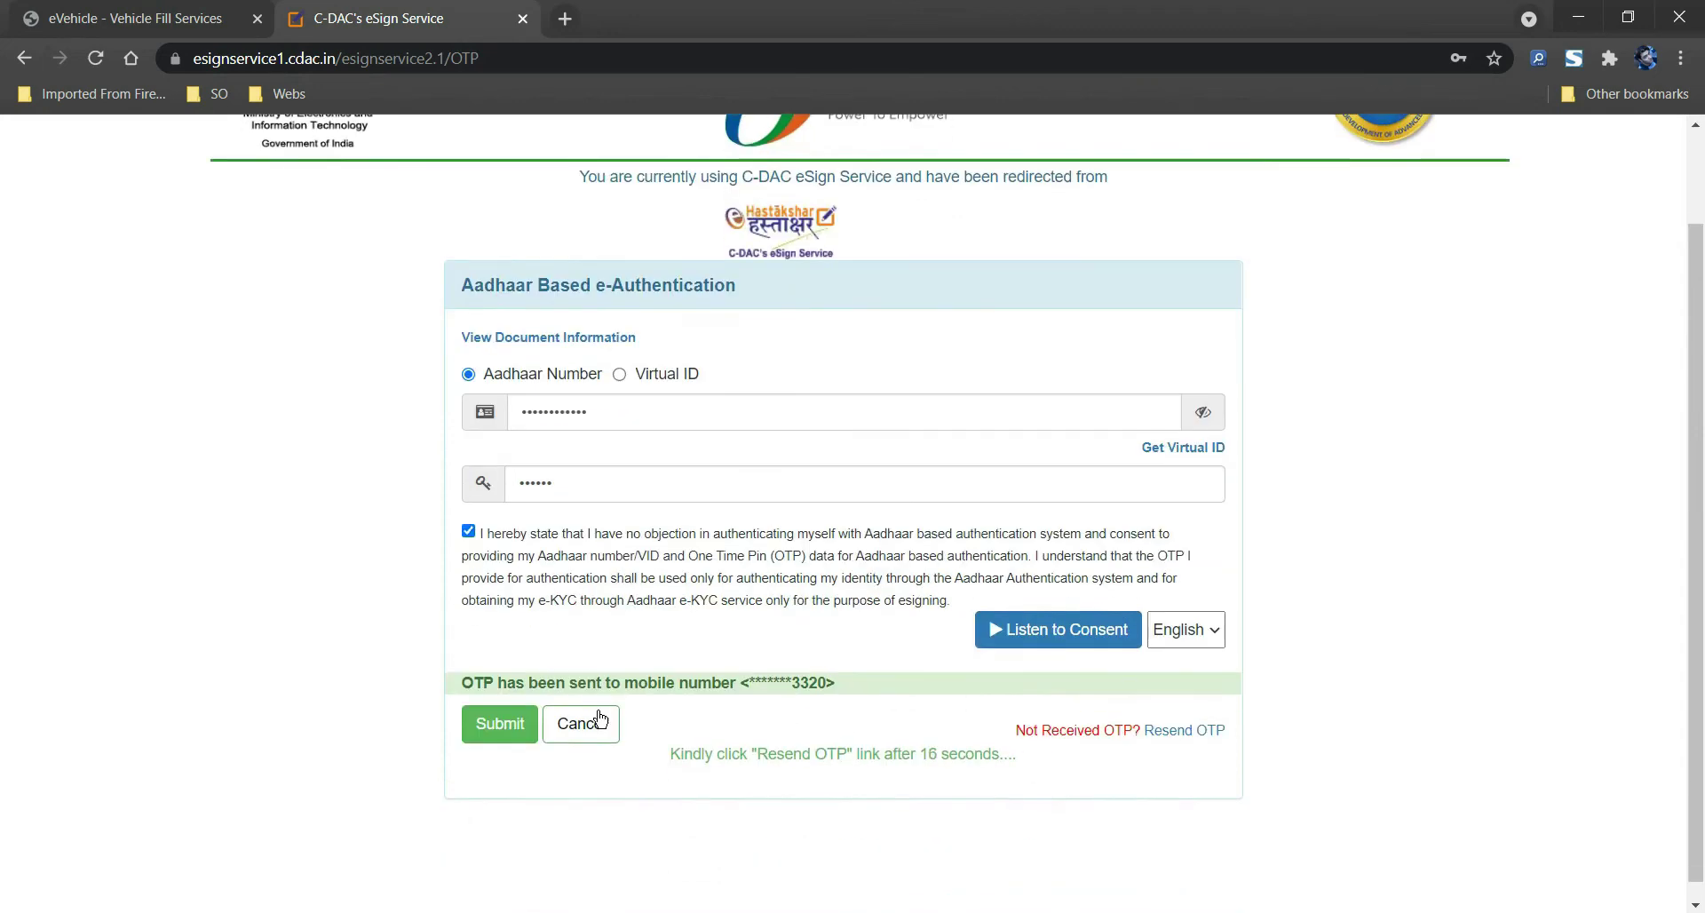
click(502, 723)
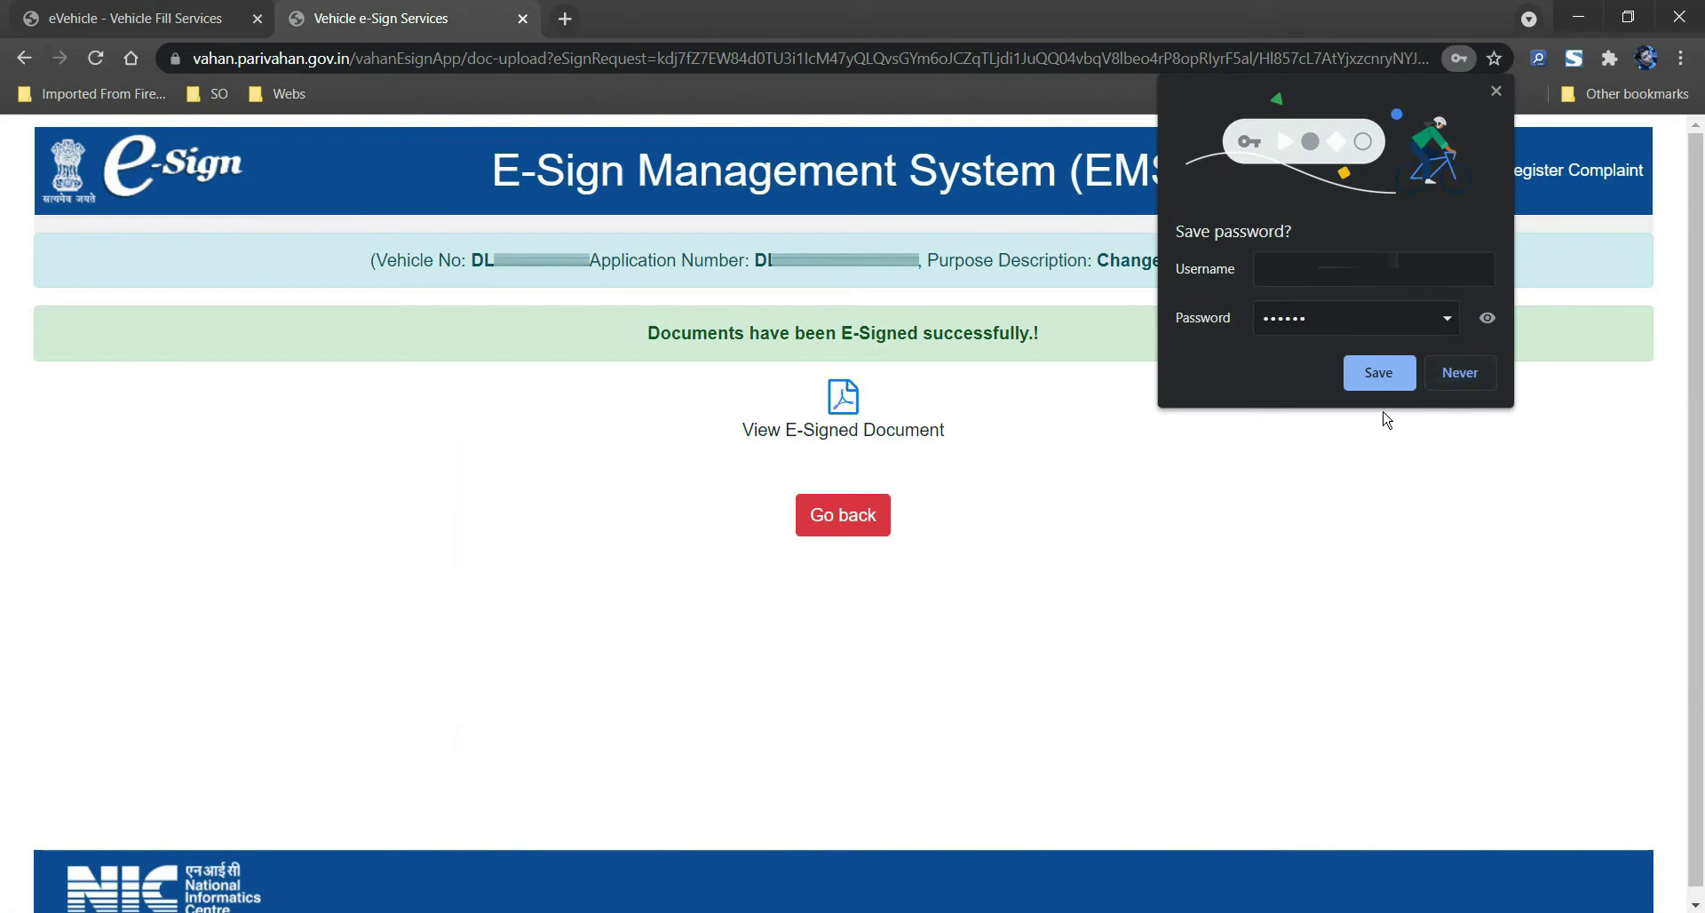
Decline saving the password, return to Vahan and proceed past the e-KYC and e-Sign details
click(1457, 385)
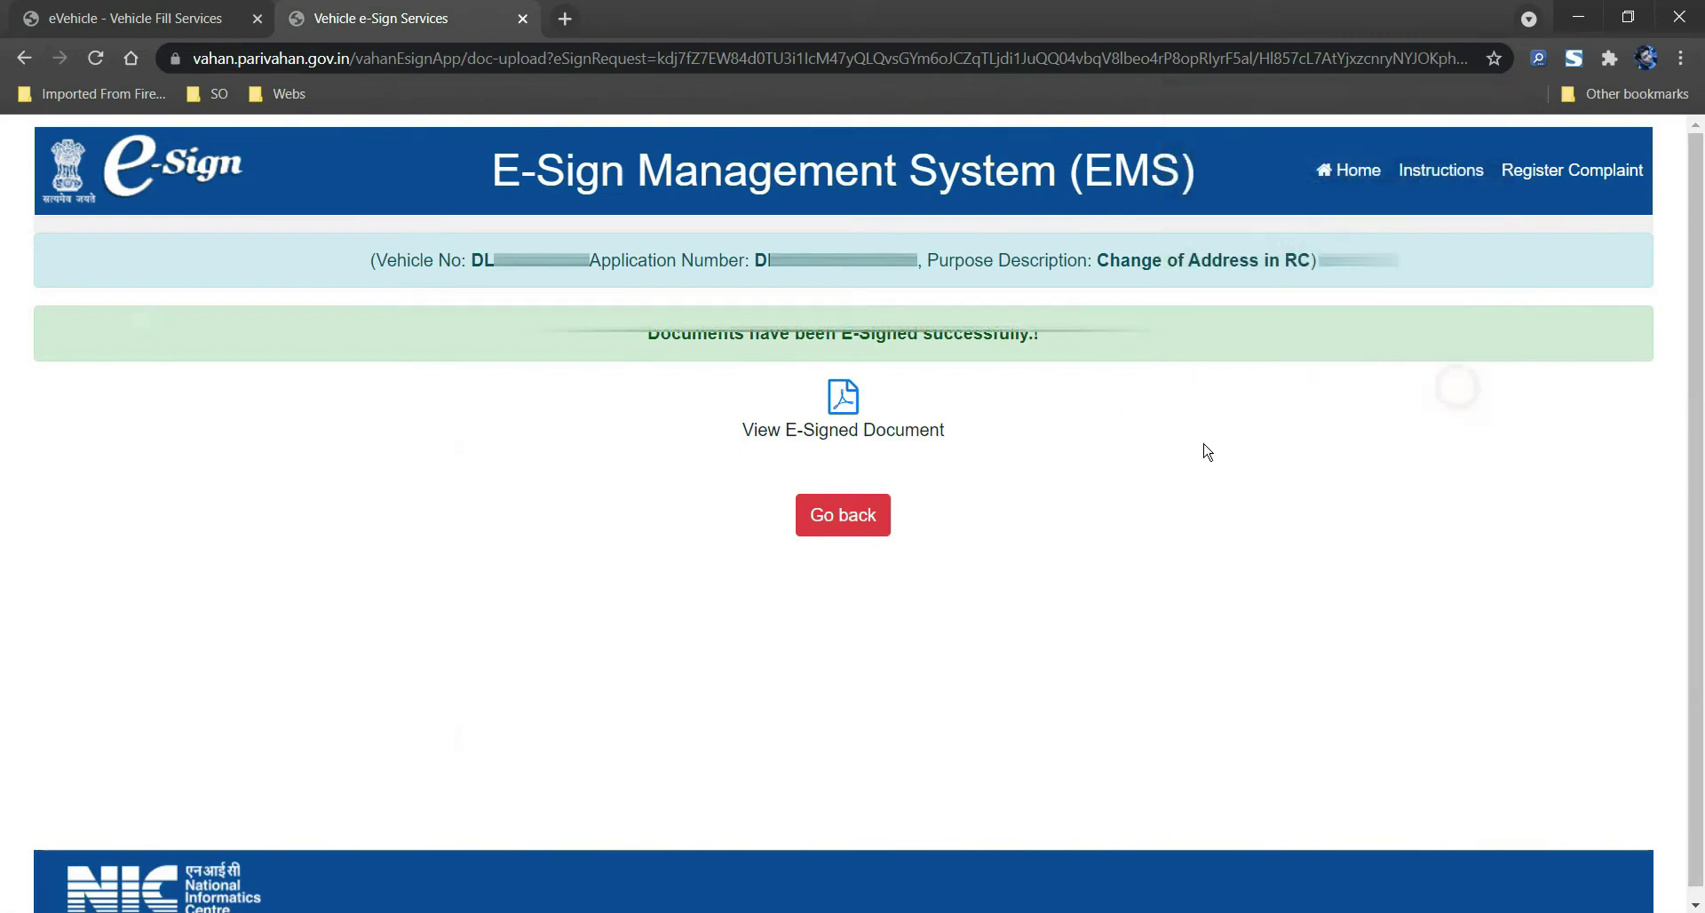
click(837, 527)
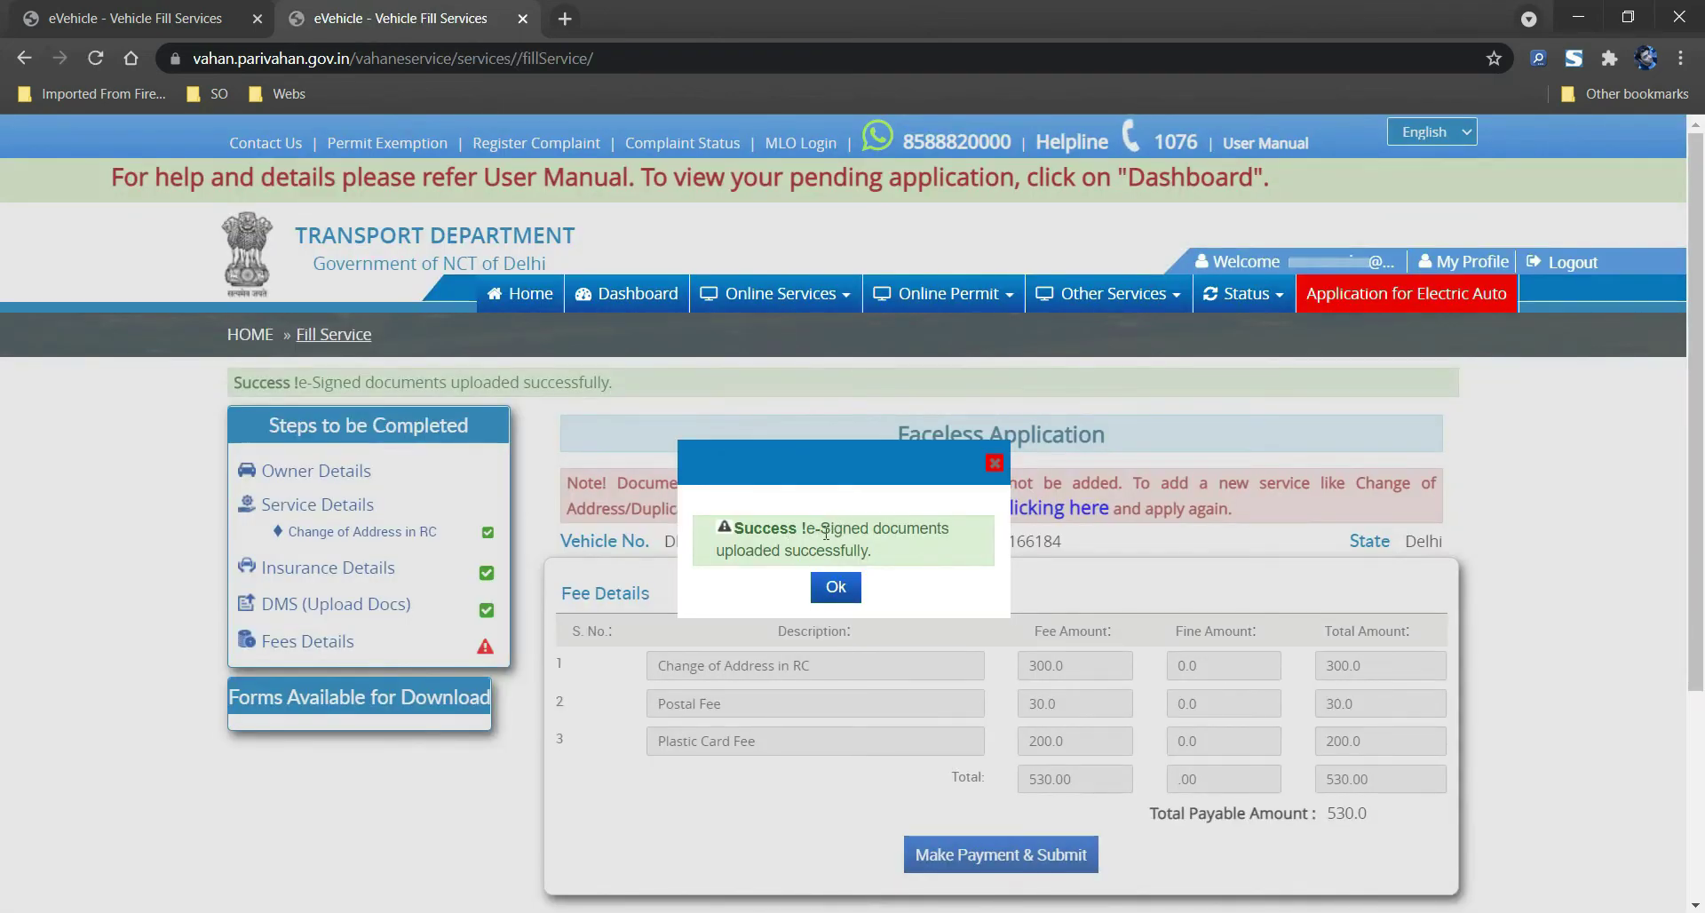
click(819, 584)
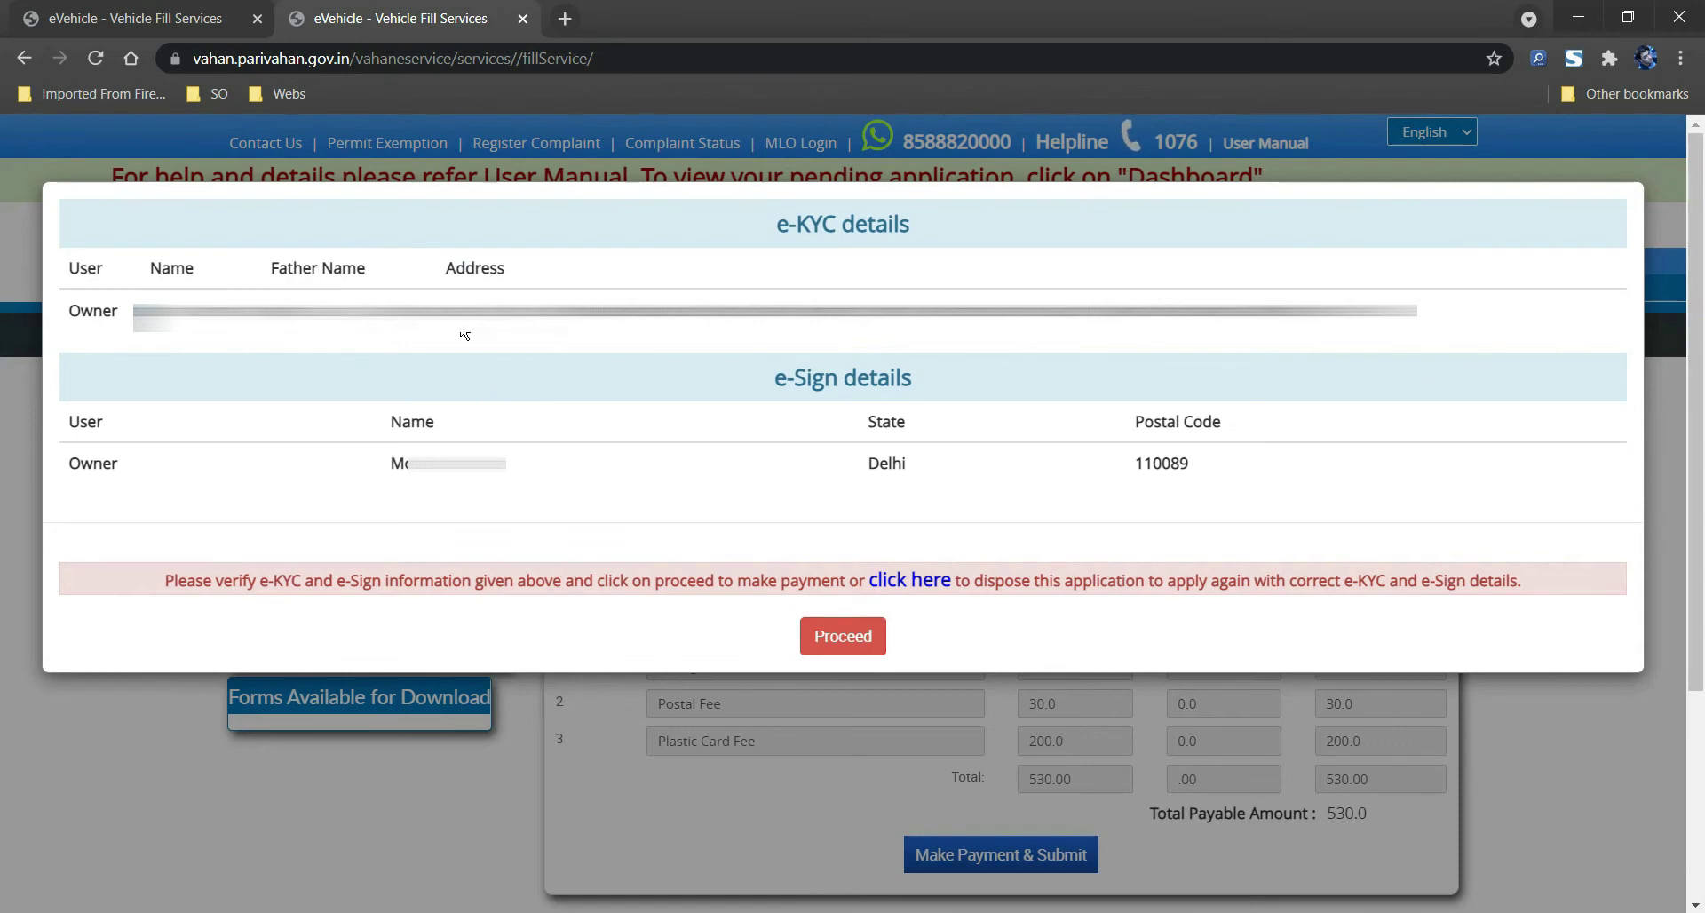
click(843, 636)
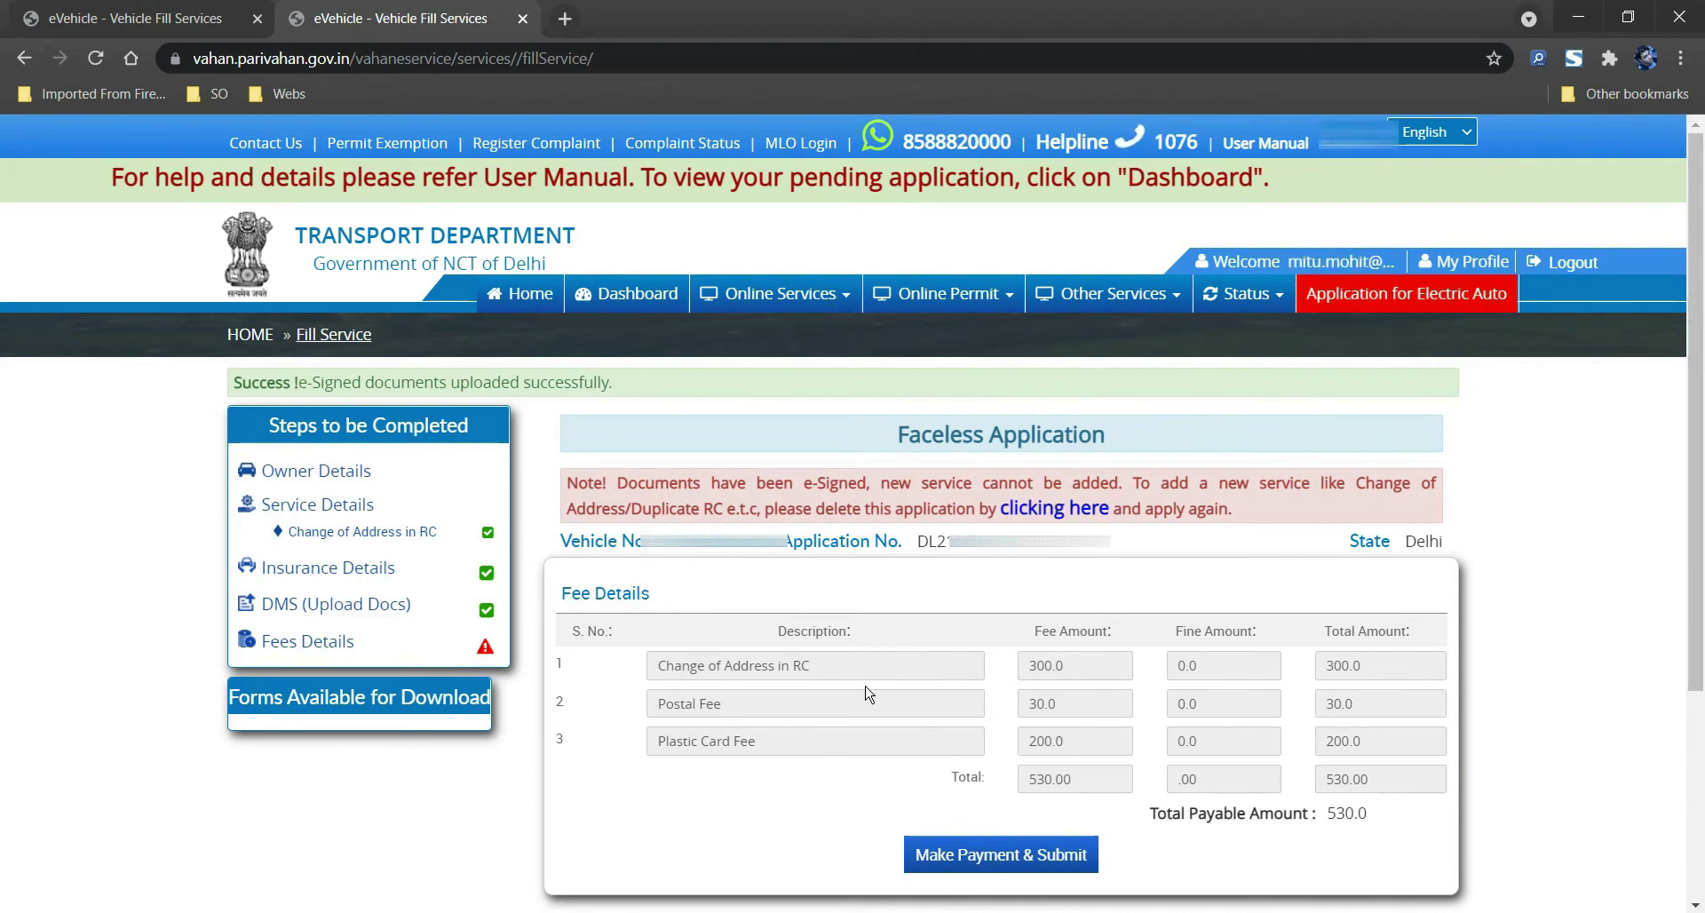
Confirm the 530.00 fee details and the payment via Make Payment & Submit
scroll(976, 861, down, 1)
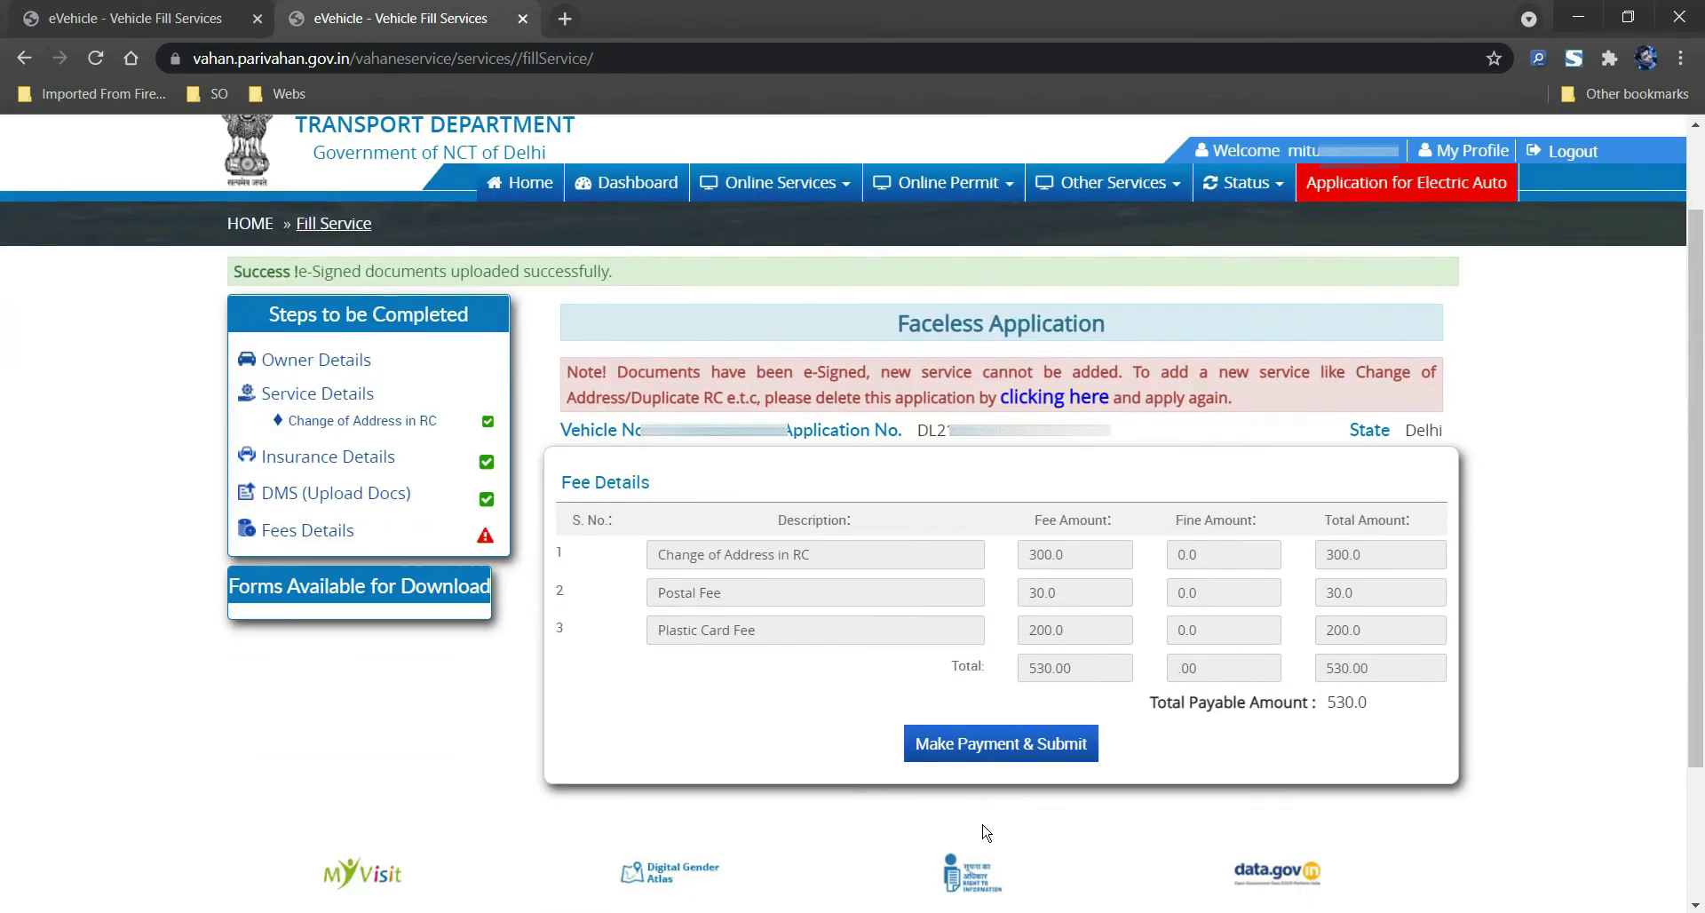
click(998, 746)
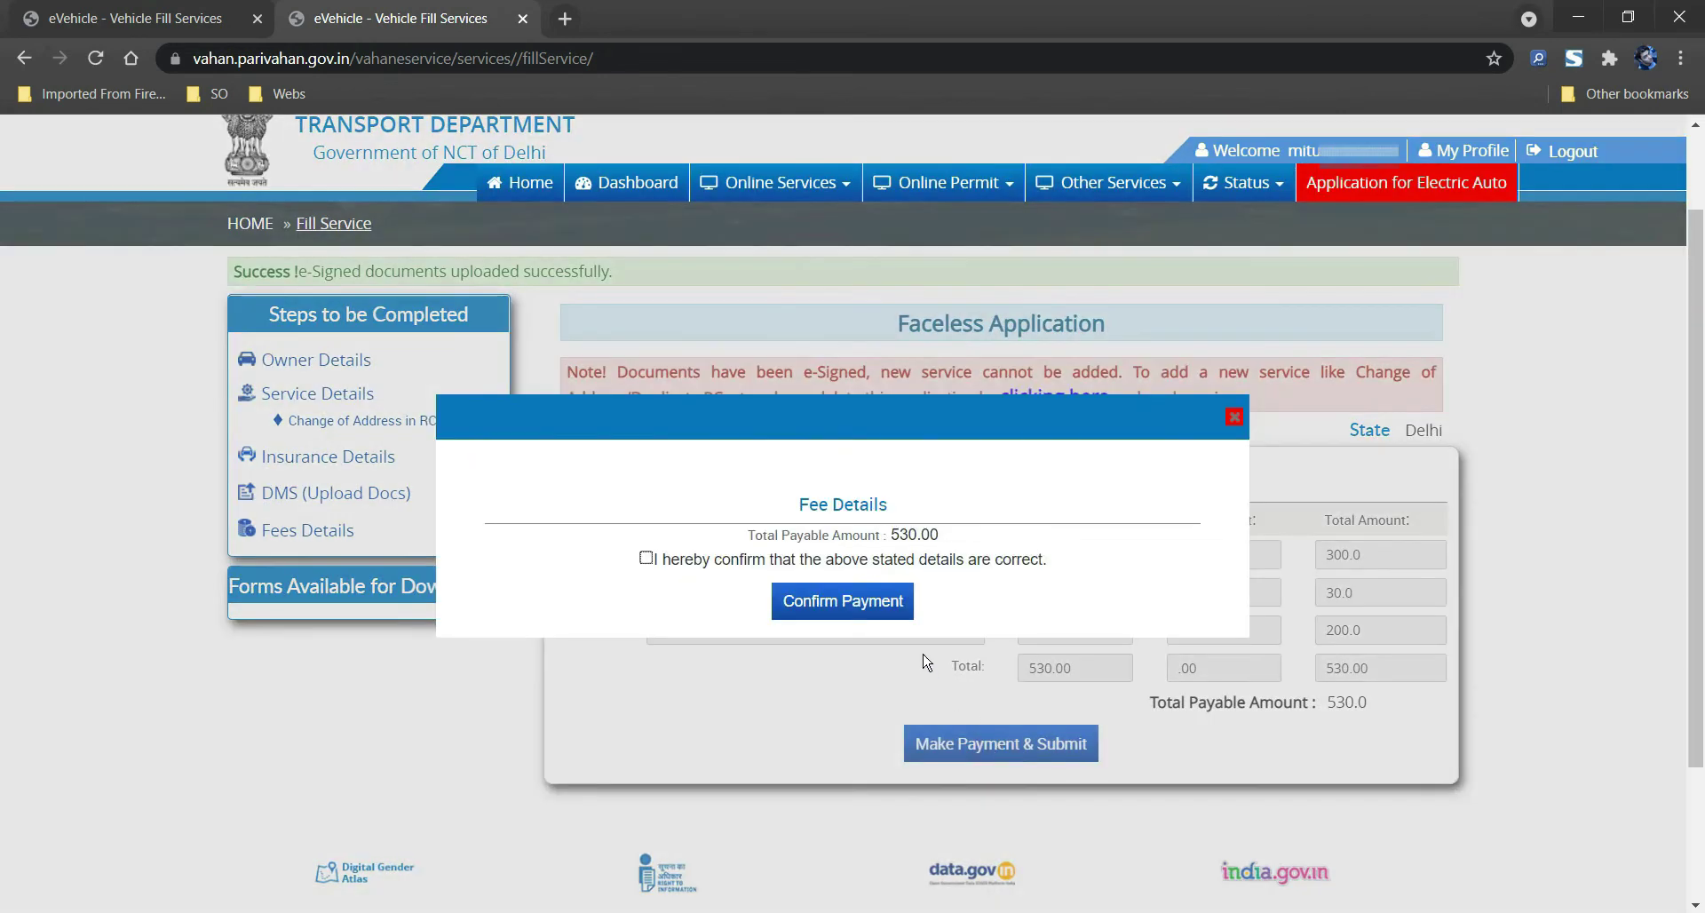
click(646, 558)
click(832, 601)
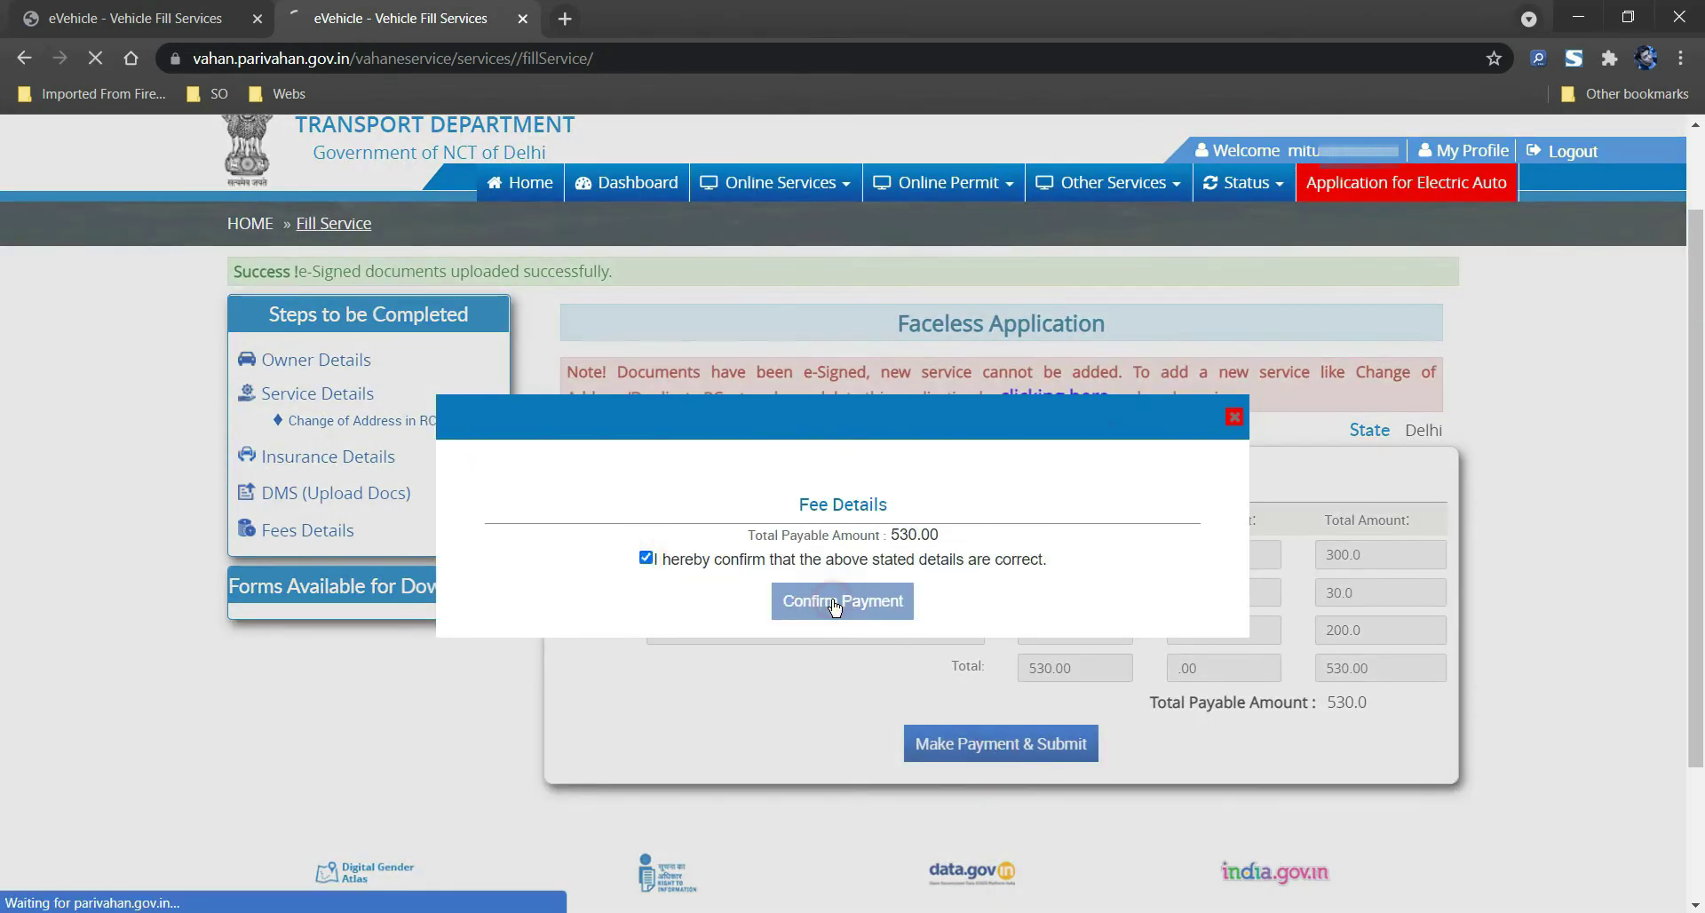
Choose SBIePay (Multi Banking) as the gateway, accept the terms and continue
click(957, 382)
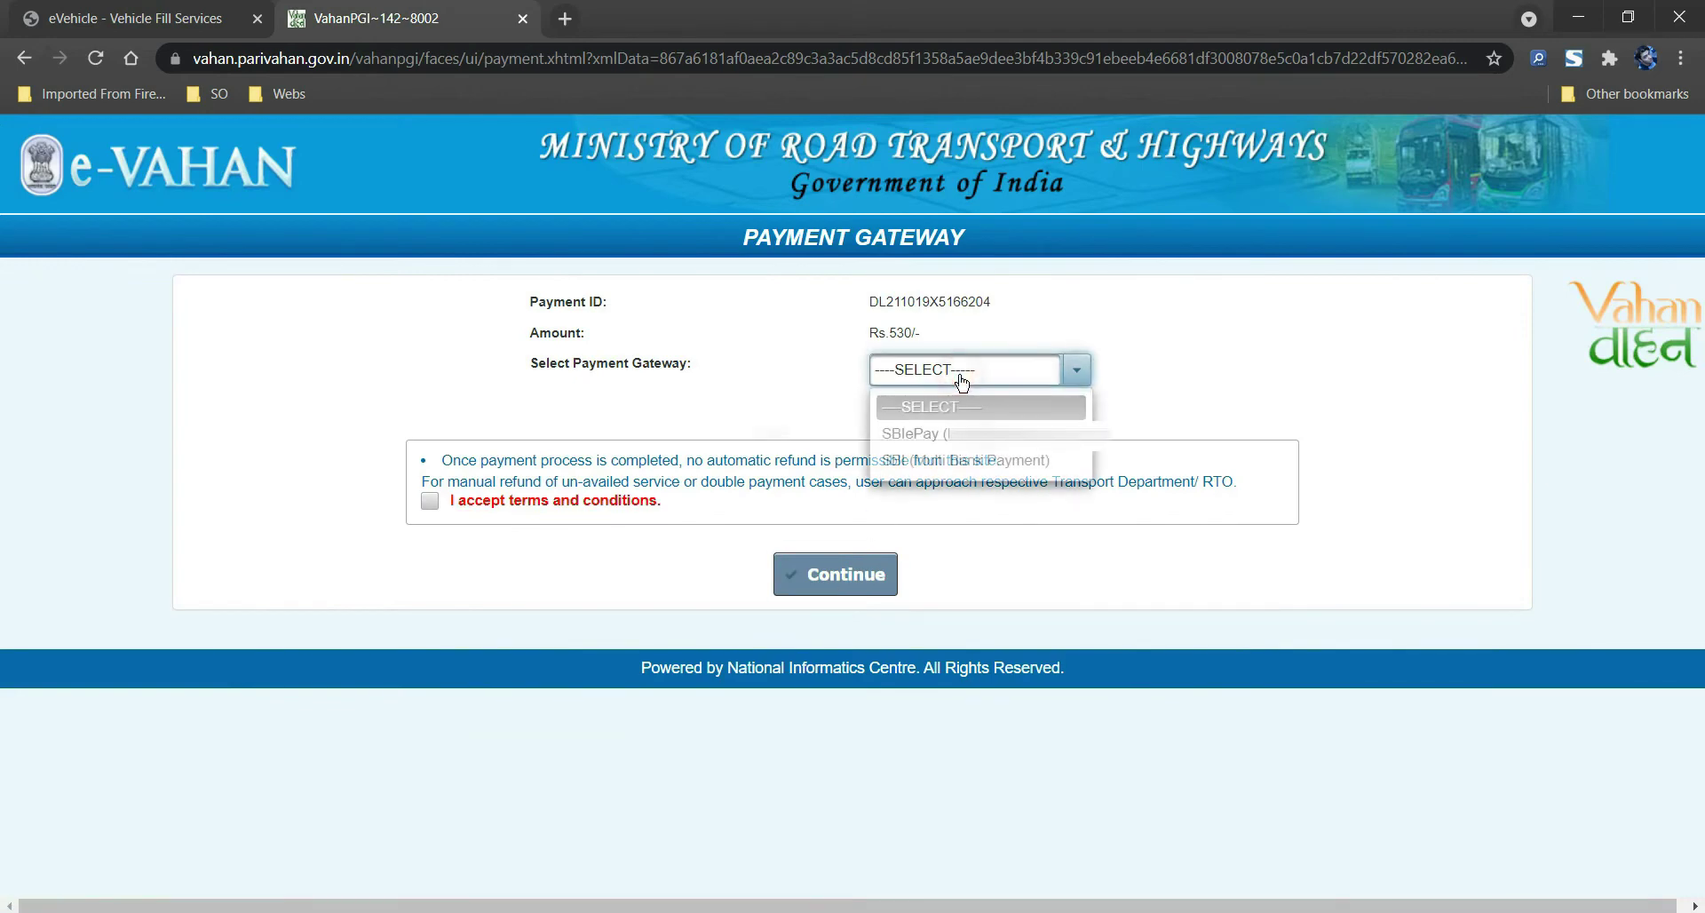
click(975, 434)
click(429, 500)
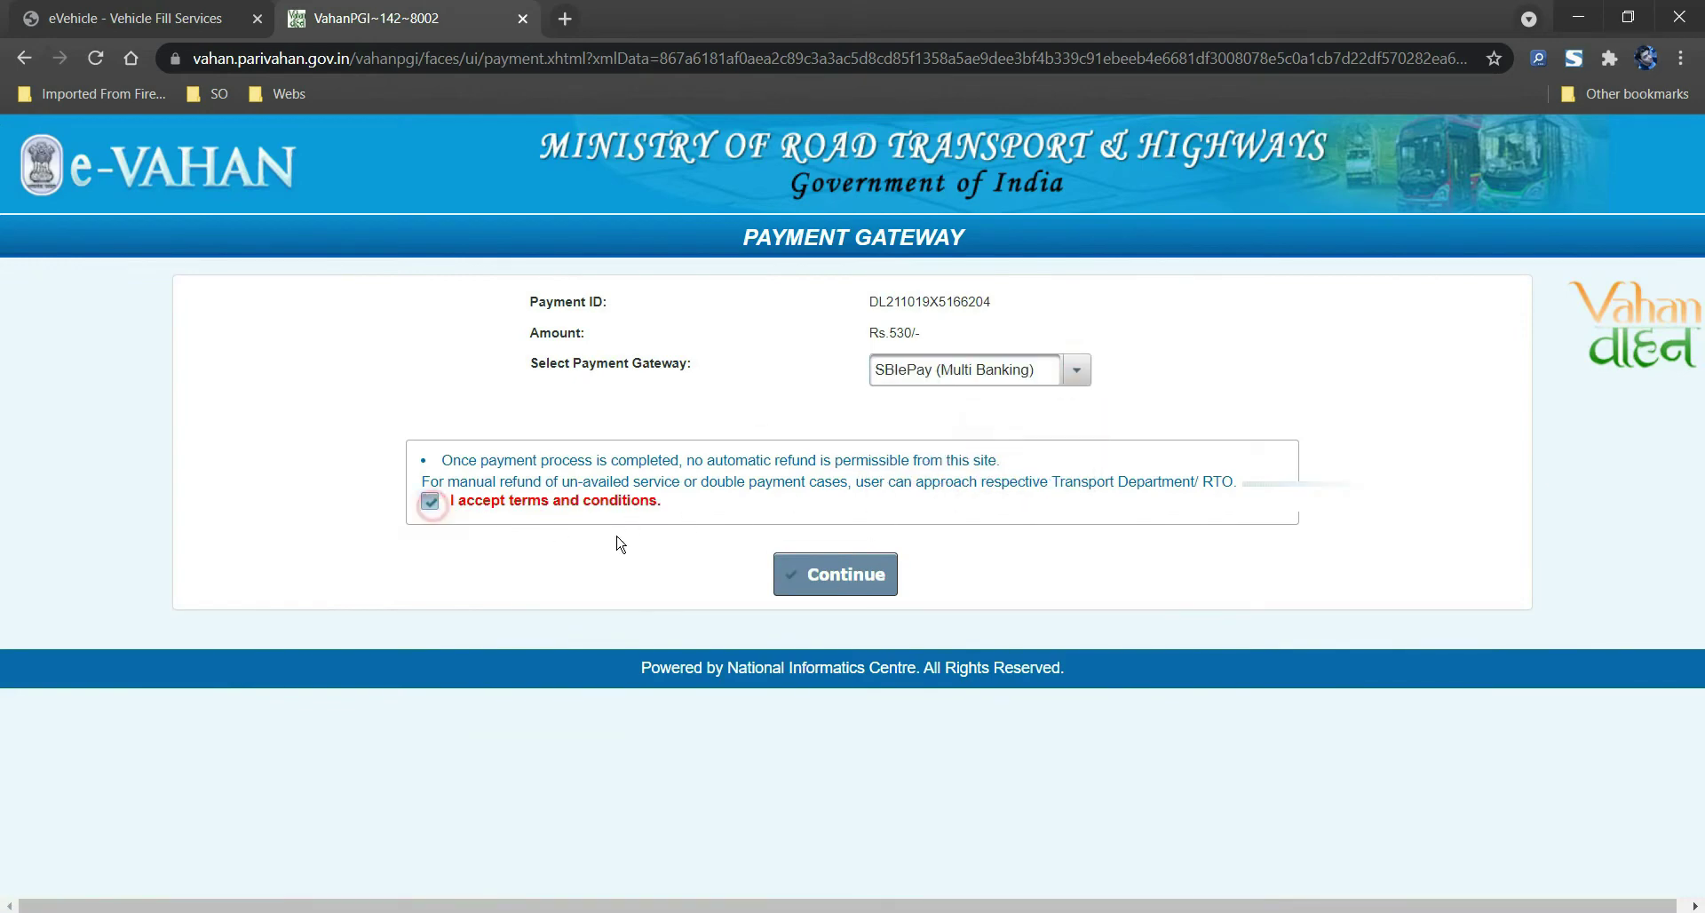
click(842, 579)
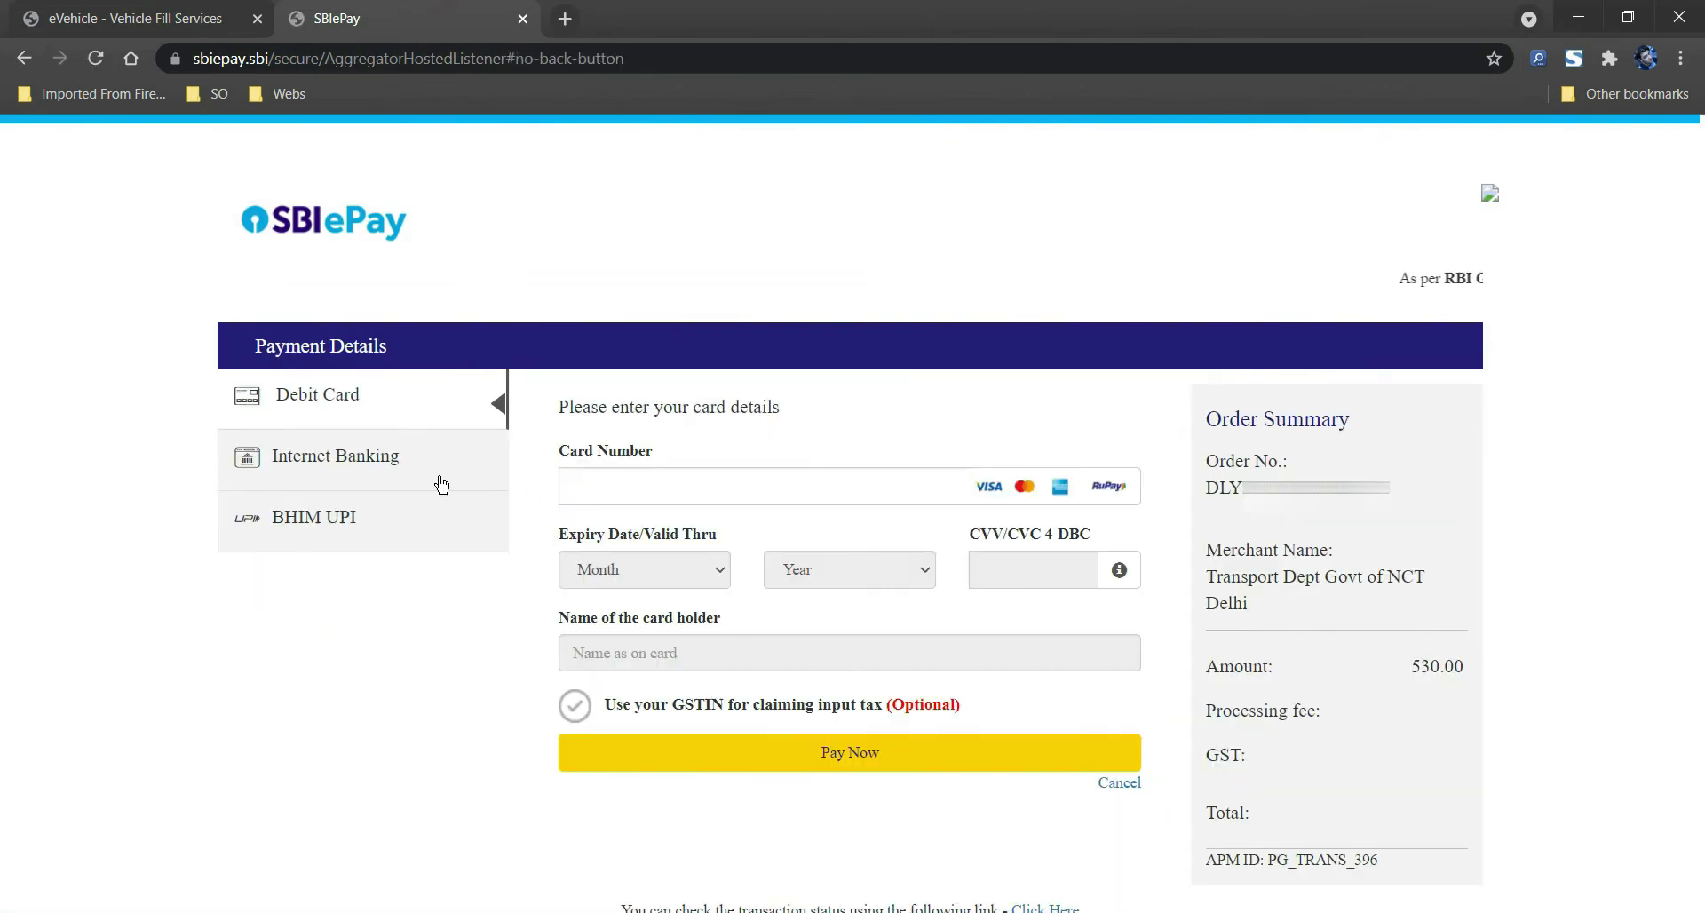
Pay the 530.00 INR fee by BHIM UPI using the payer's UPI ID
click(445, 521)
click(691, 451)
text(ms)
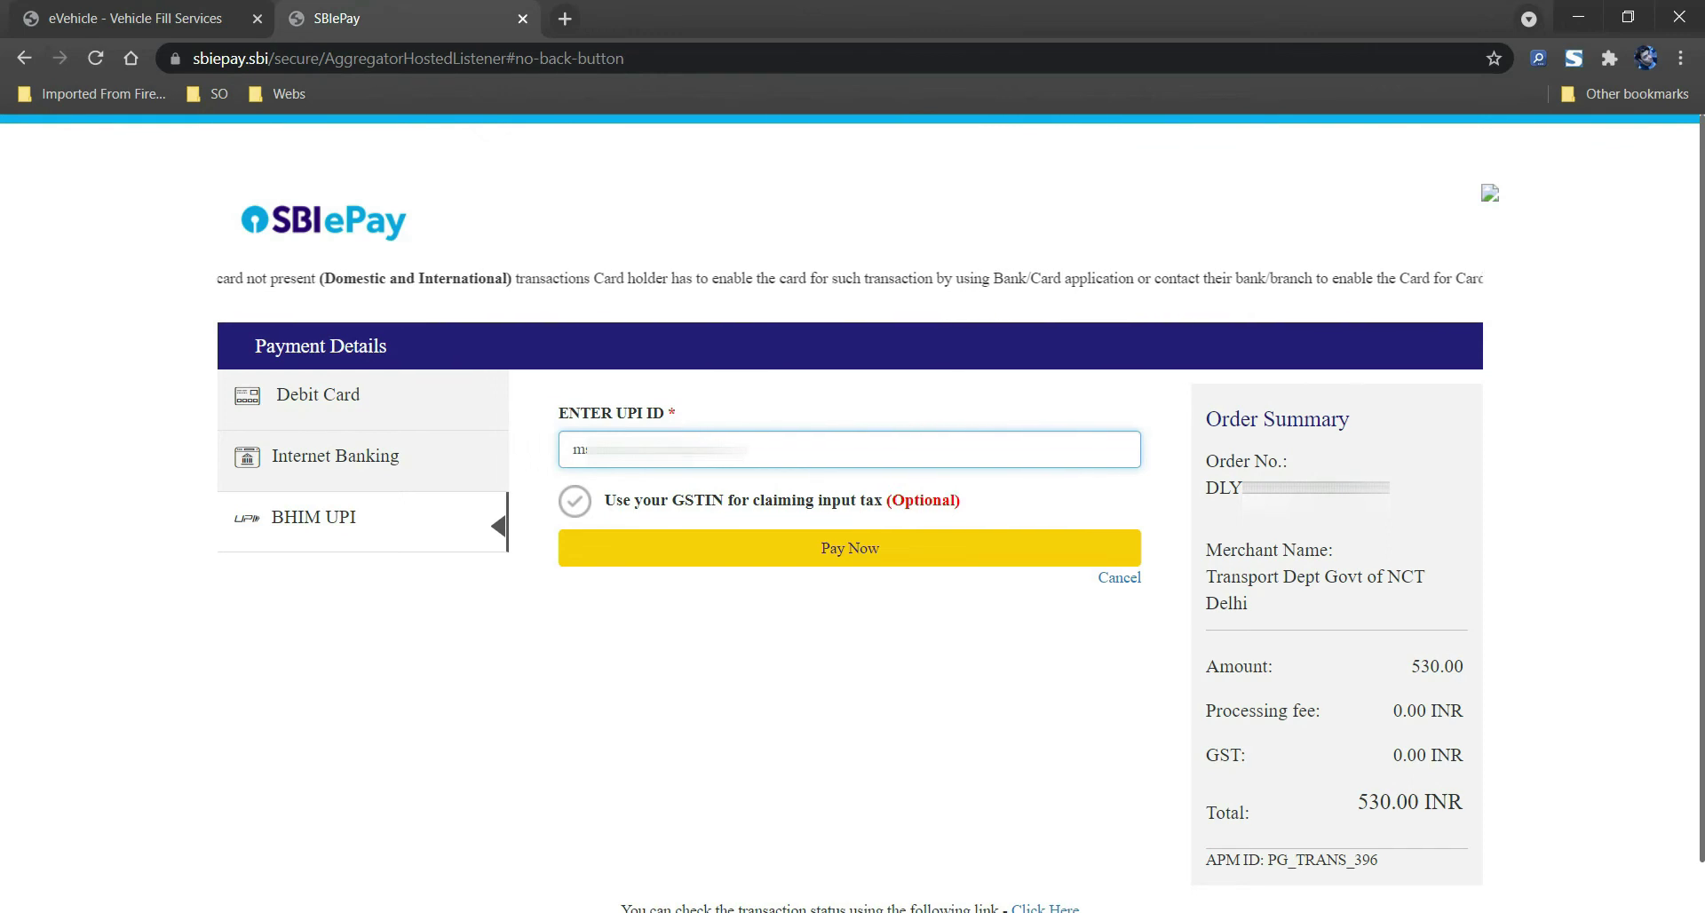
click(822, 571)
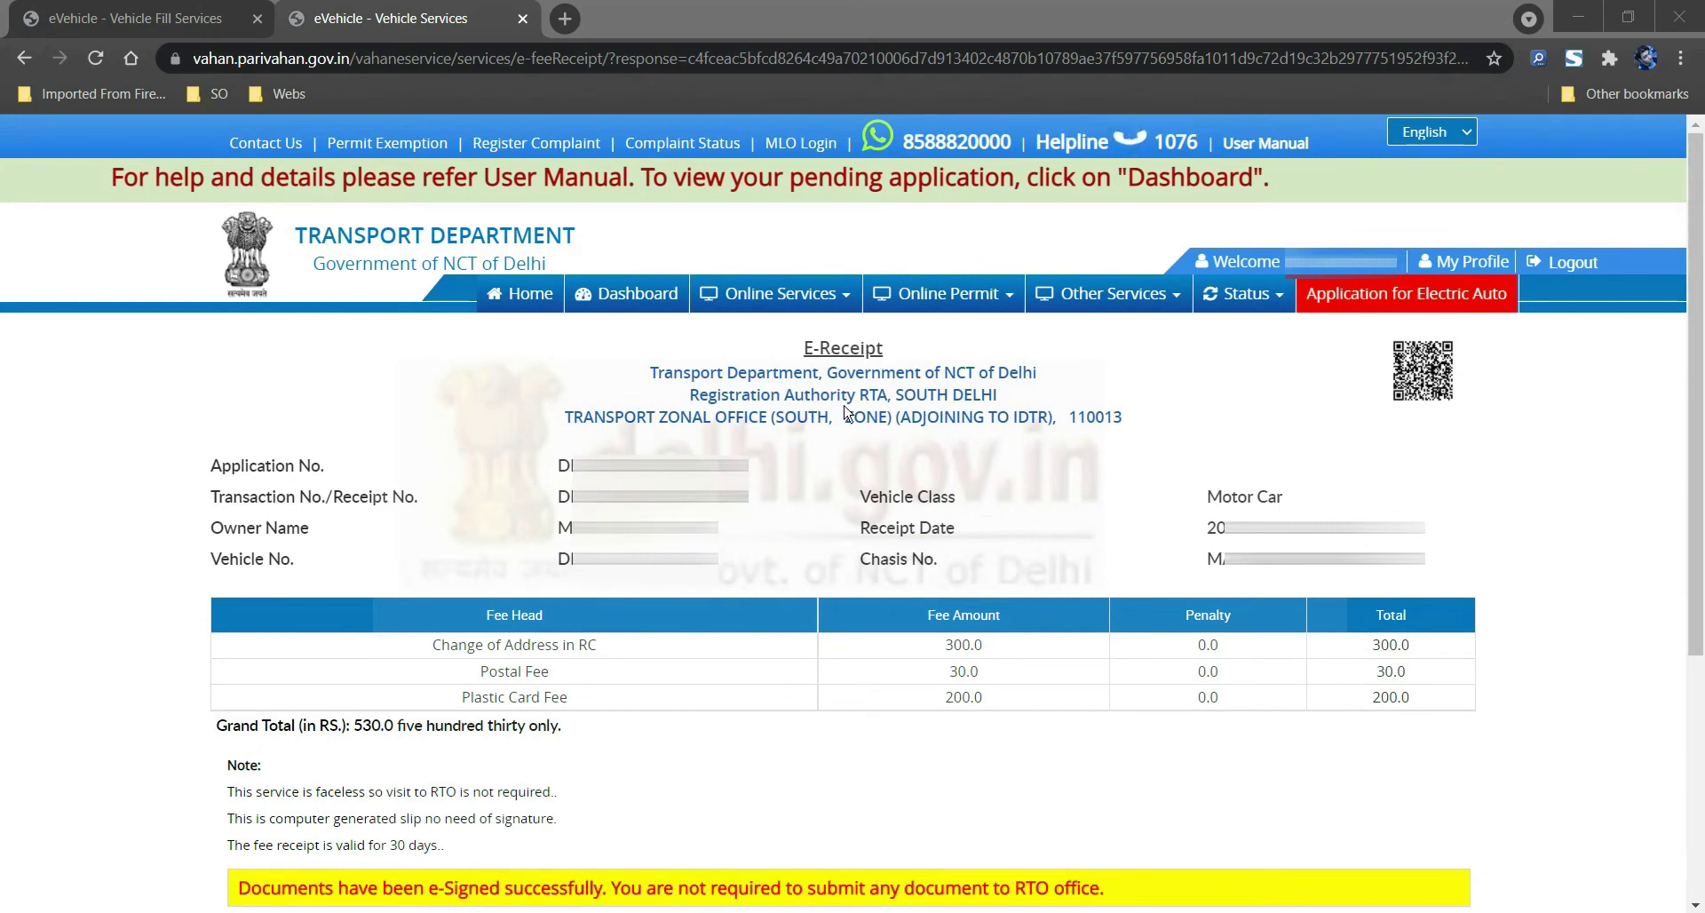
Save the E-Receipt as a PDF through Print Receipt
scroll(1322, 446, down, 4)
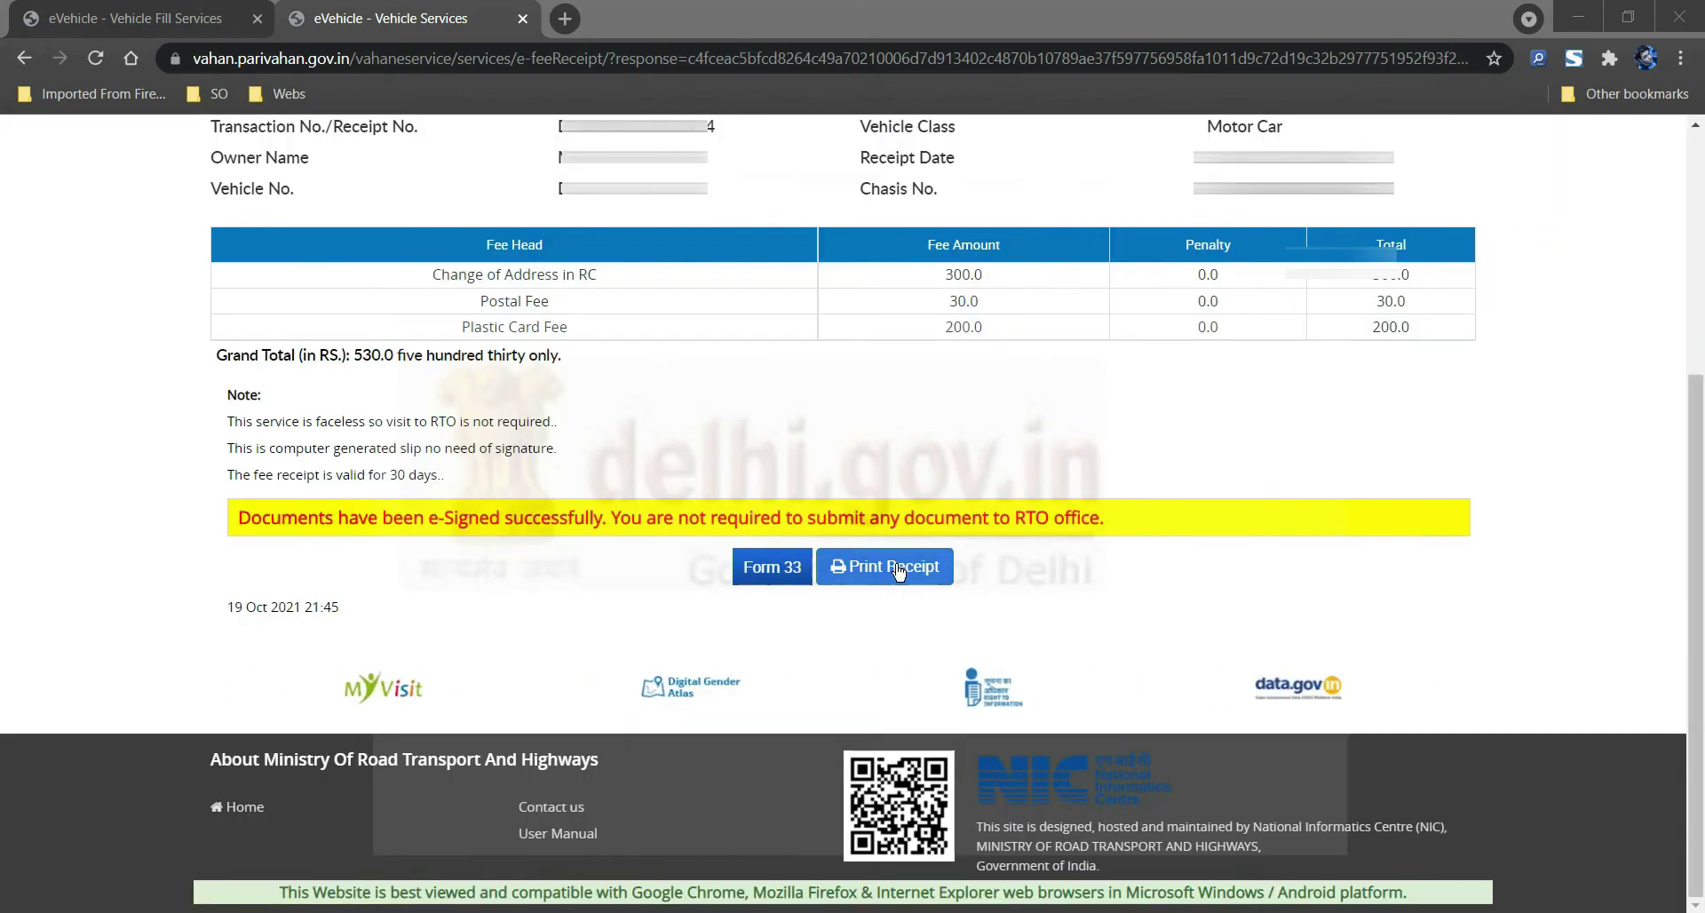
click(924, 564)
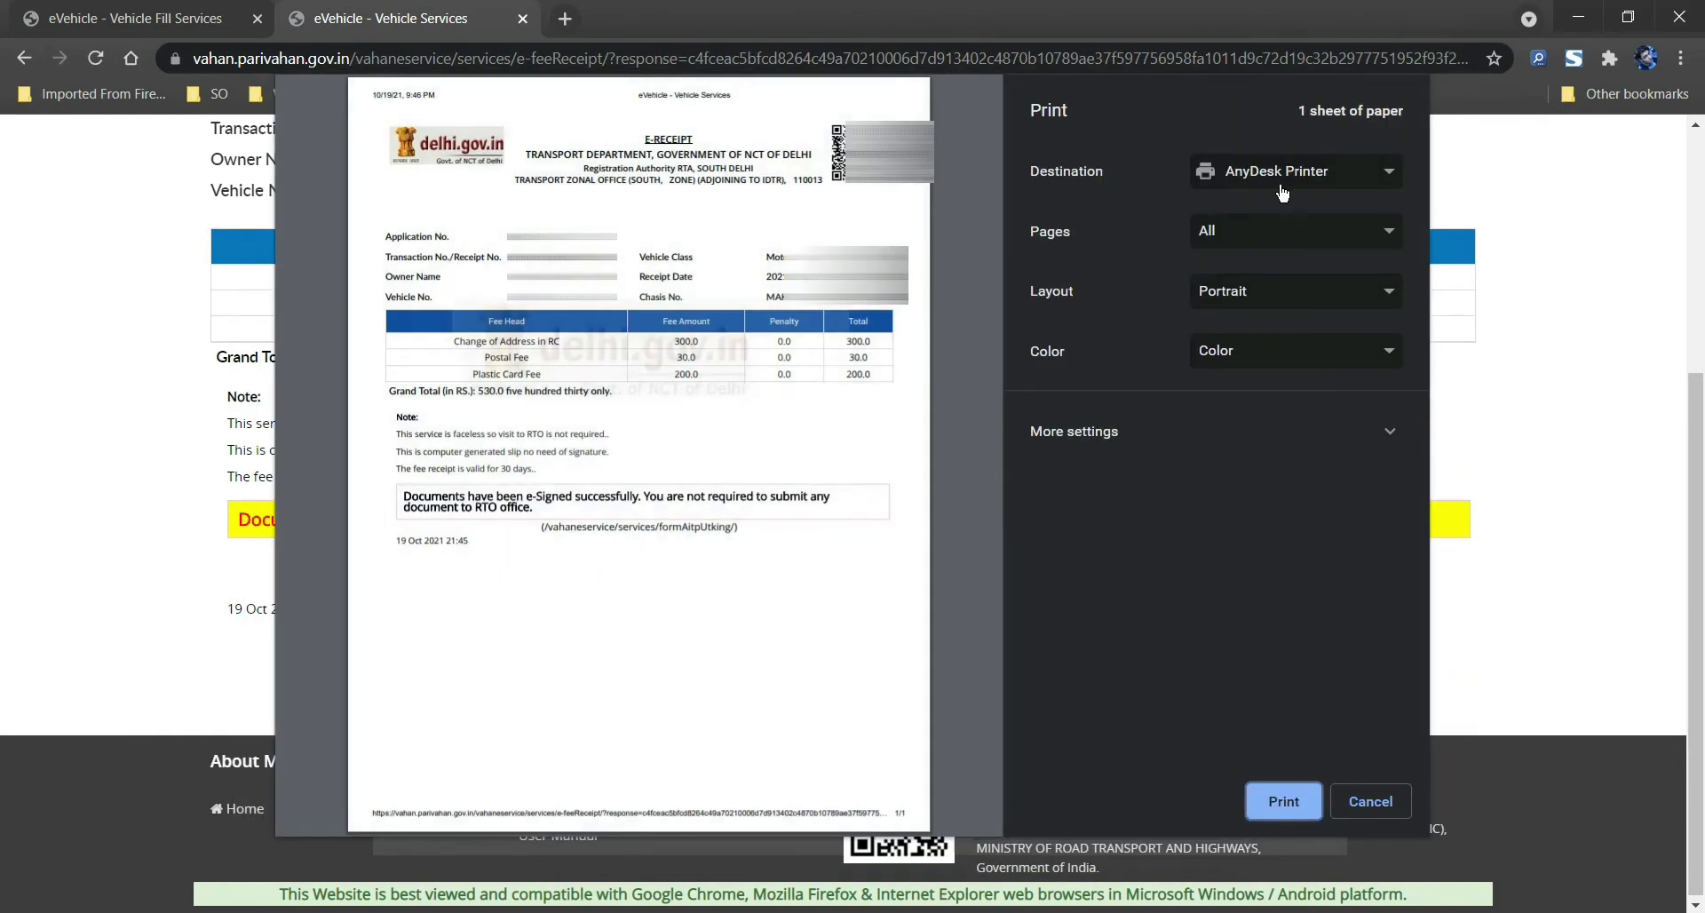
click(1286, 171)
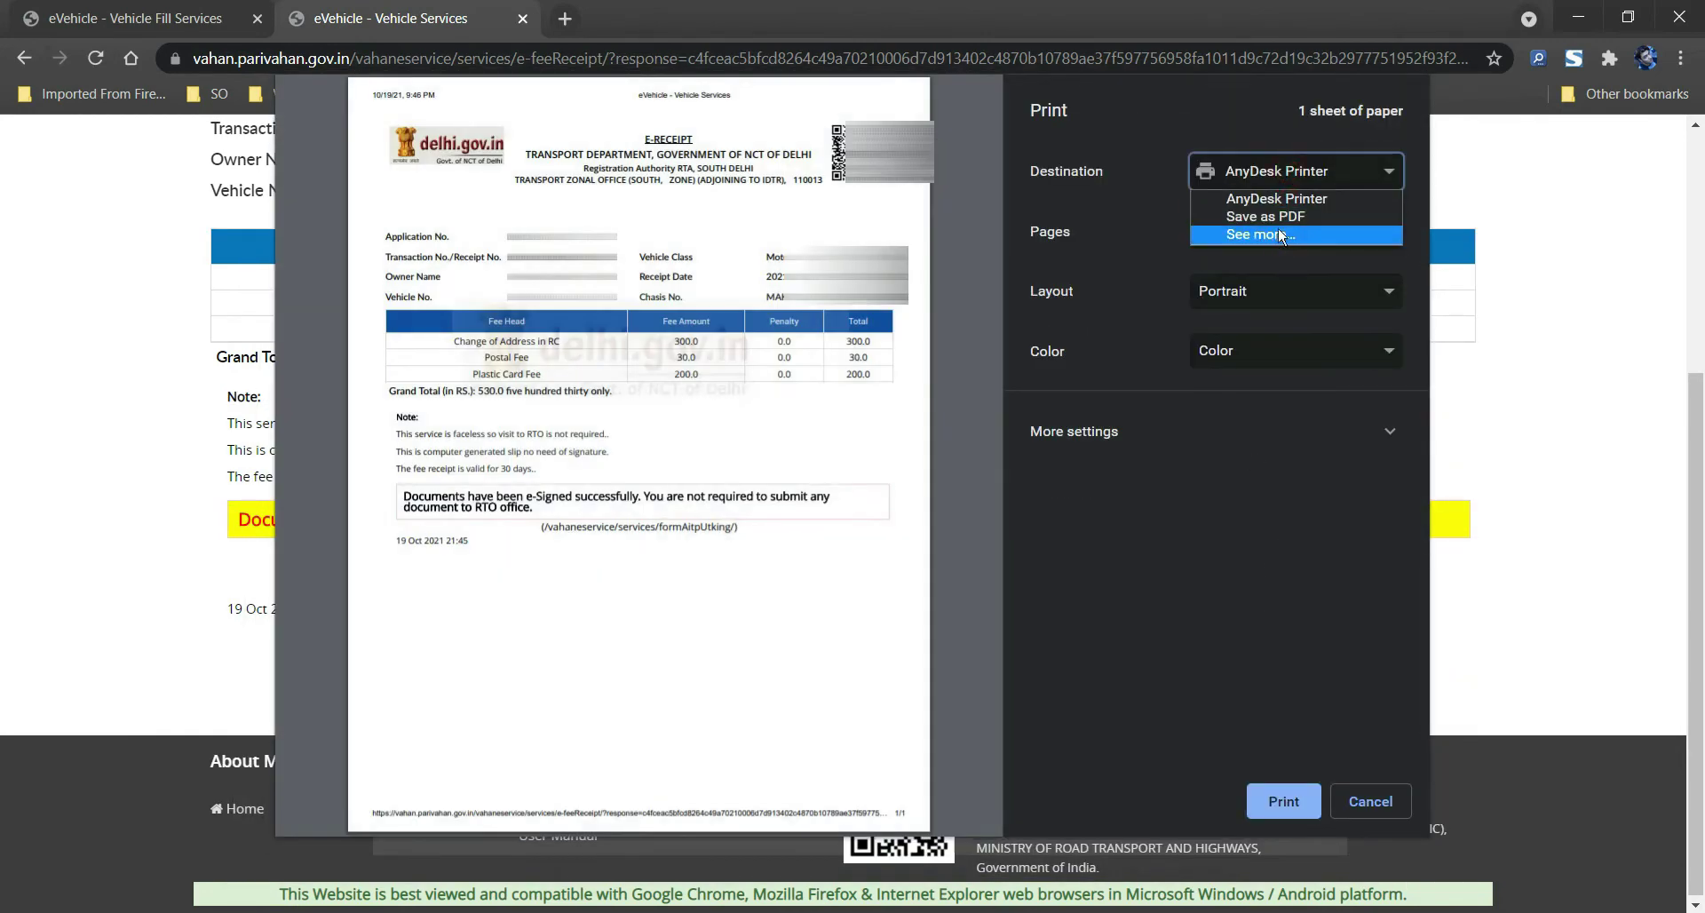
click(1278, 217)
click(1283, 800)
click(664, 498)
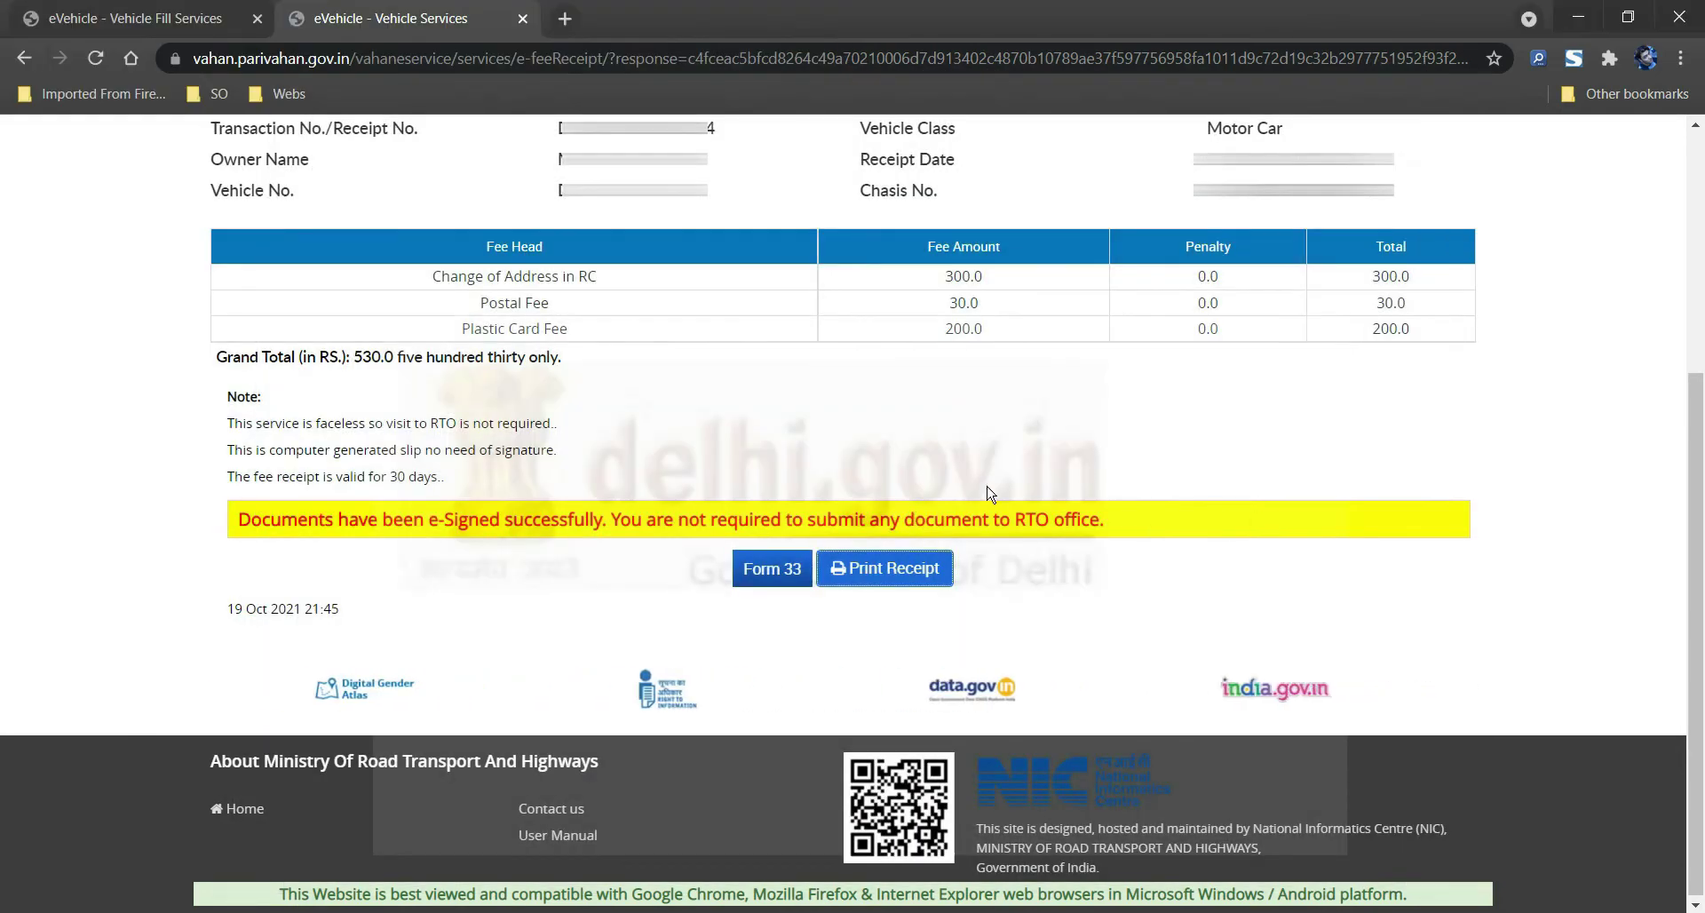
Review Form 33 for the address change, then close it and look over the receipt
click(771, 568)
scroll(903, 484, down, 9)
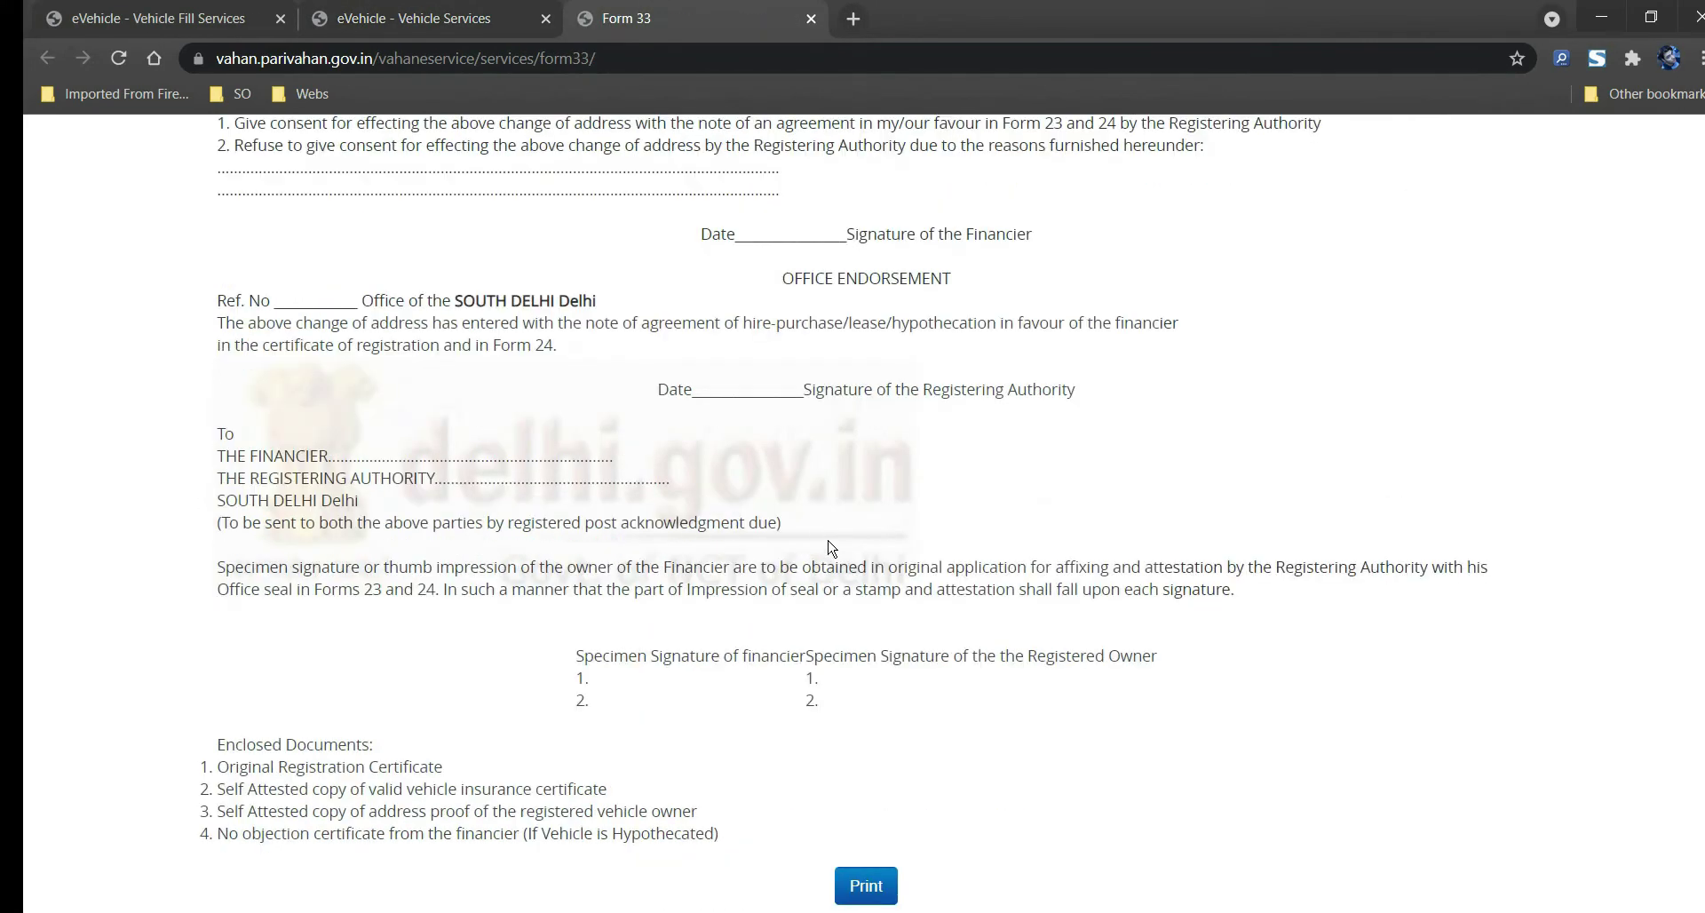
scroll(926, 835, up, 9)
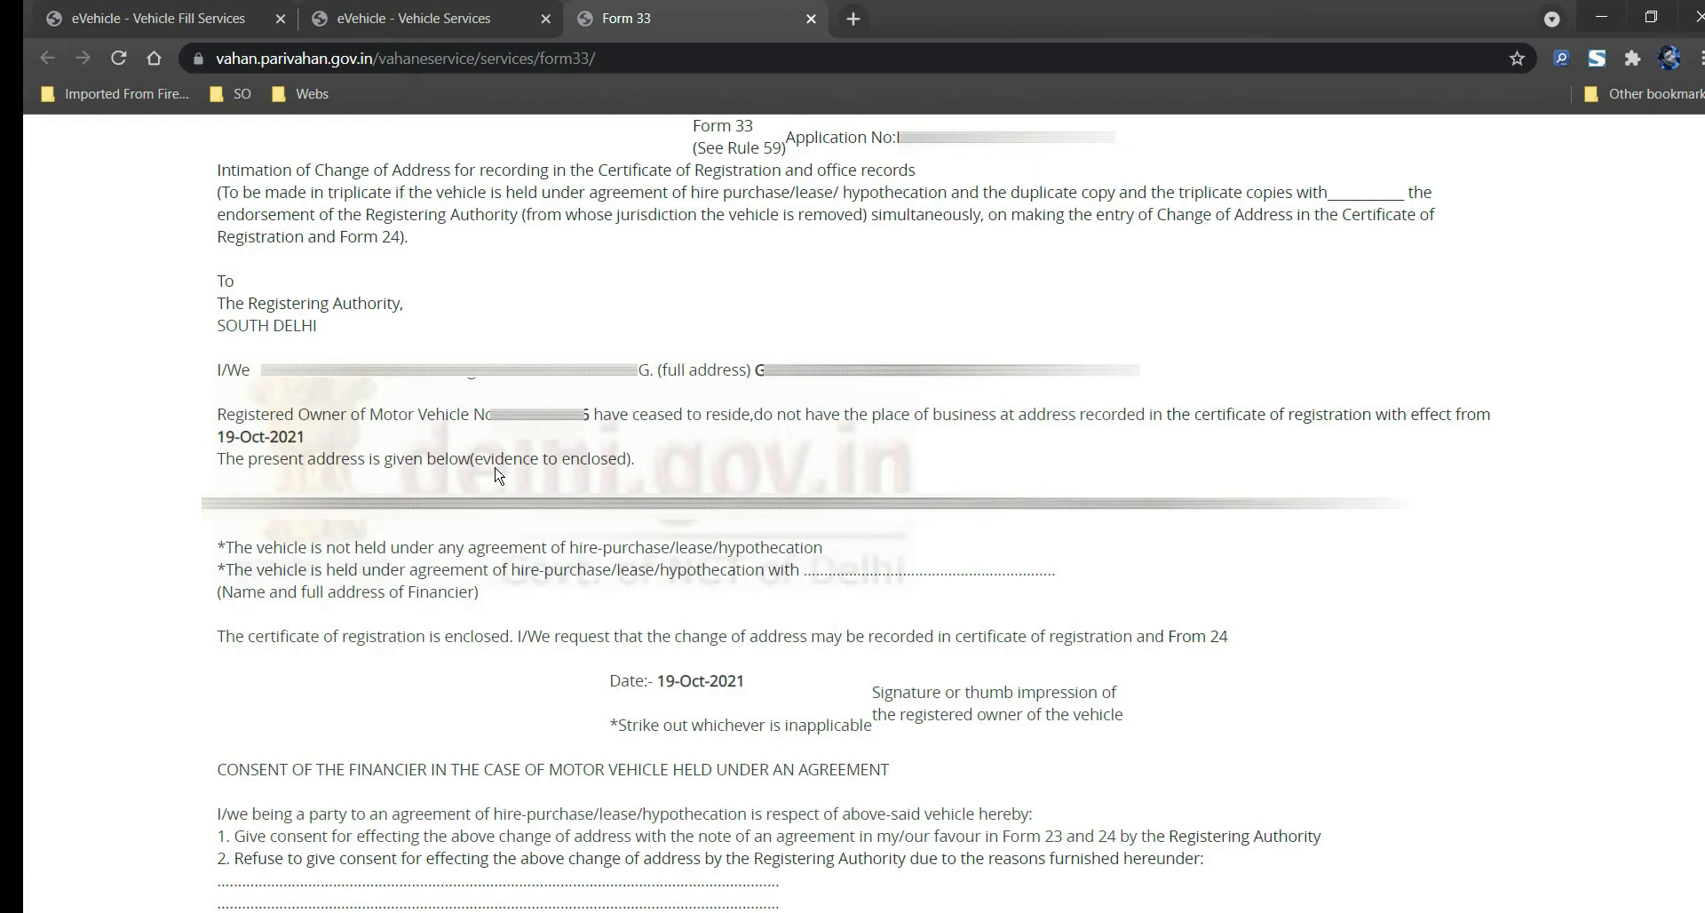
scroll(495, 475, down, 8)
click(811, 18)
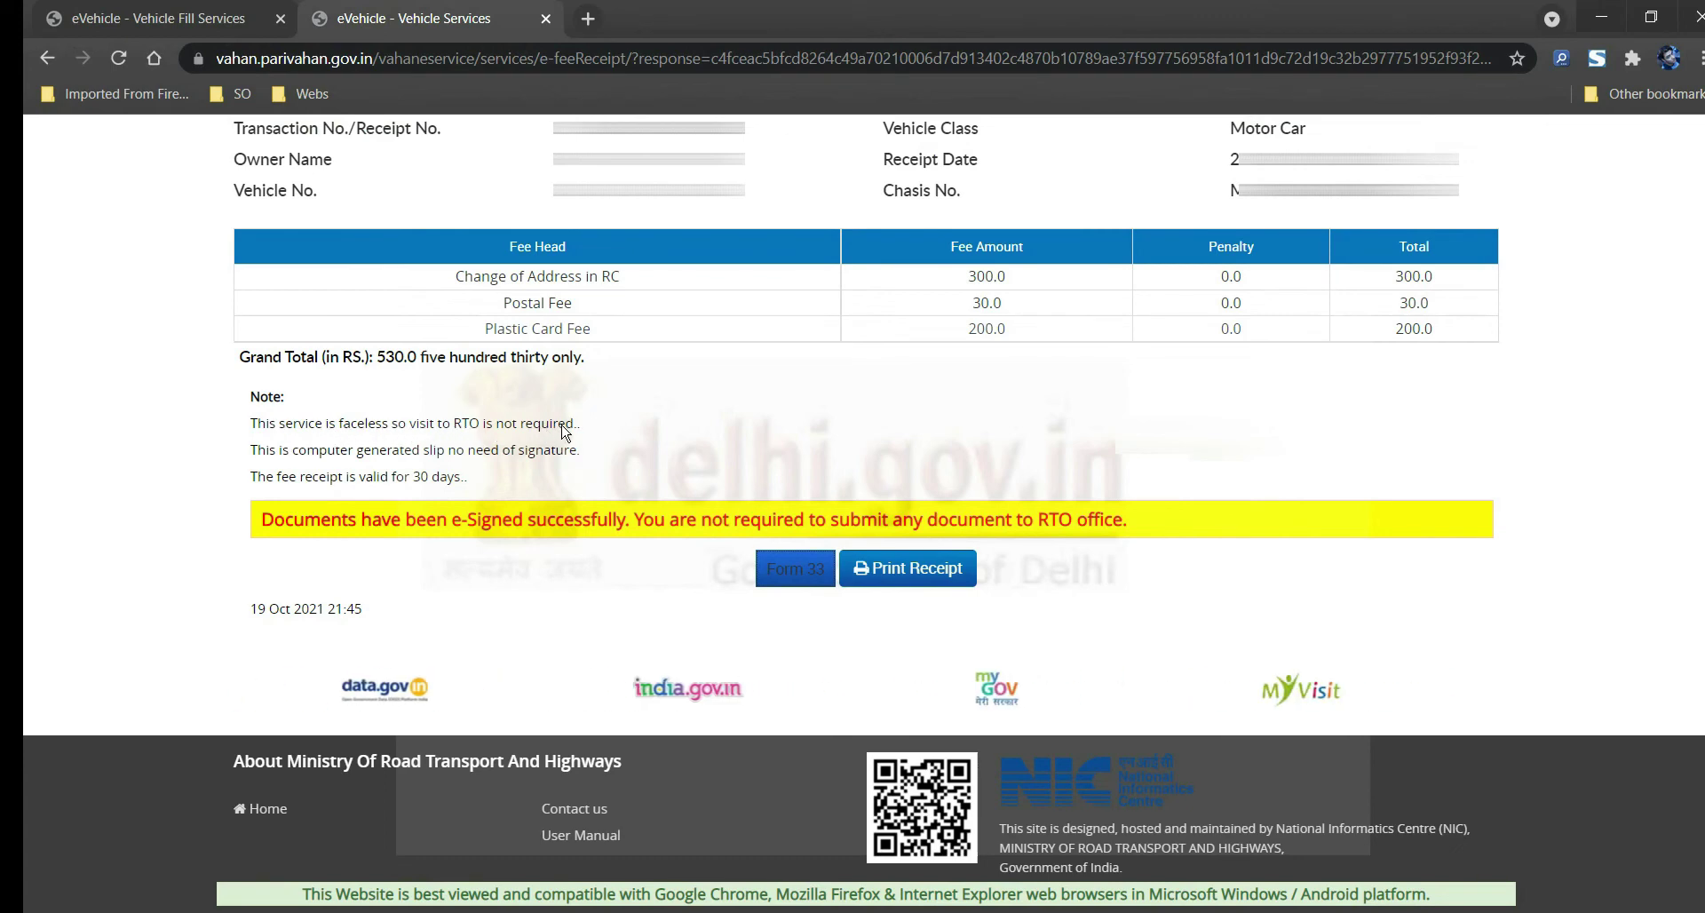
drag(577, 424, 487, 430)
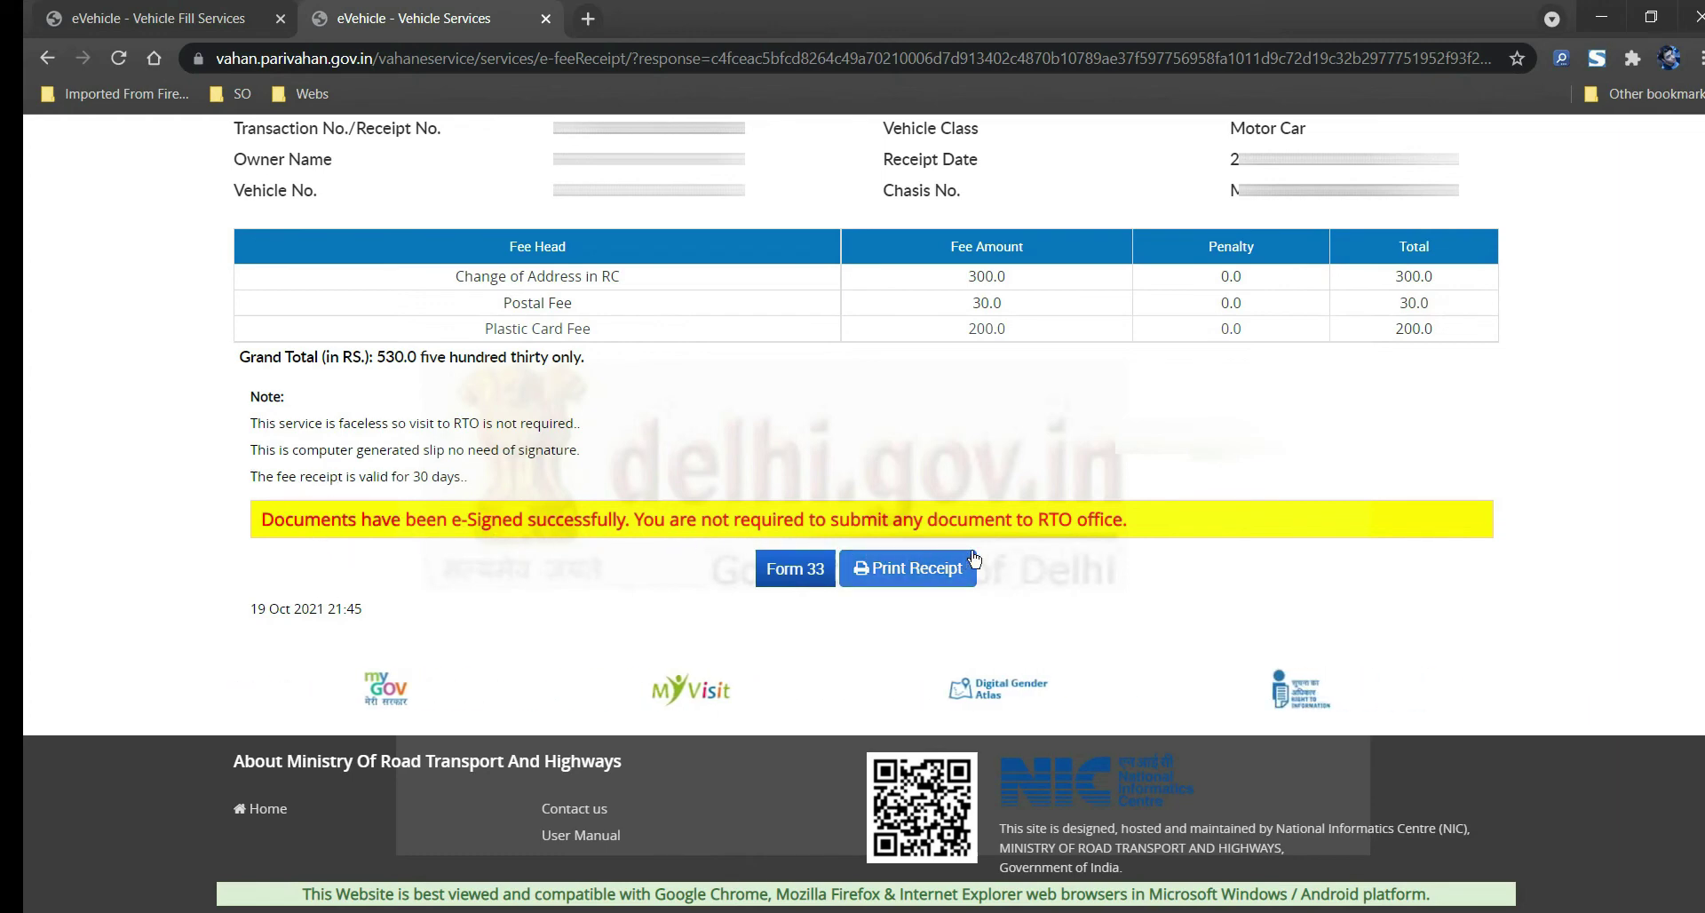
scroll(596, 560, up, 3)
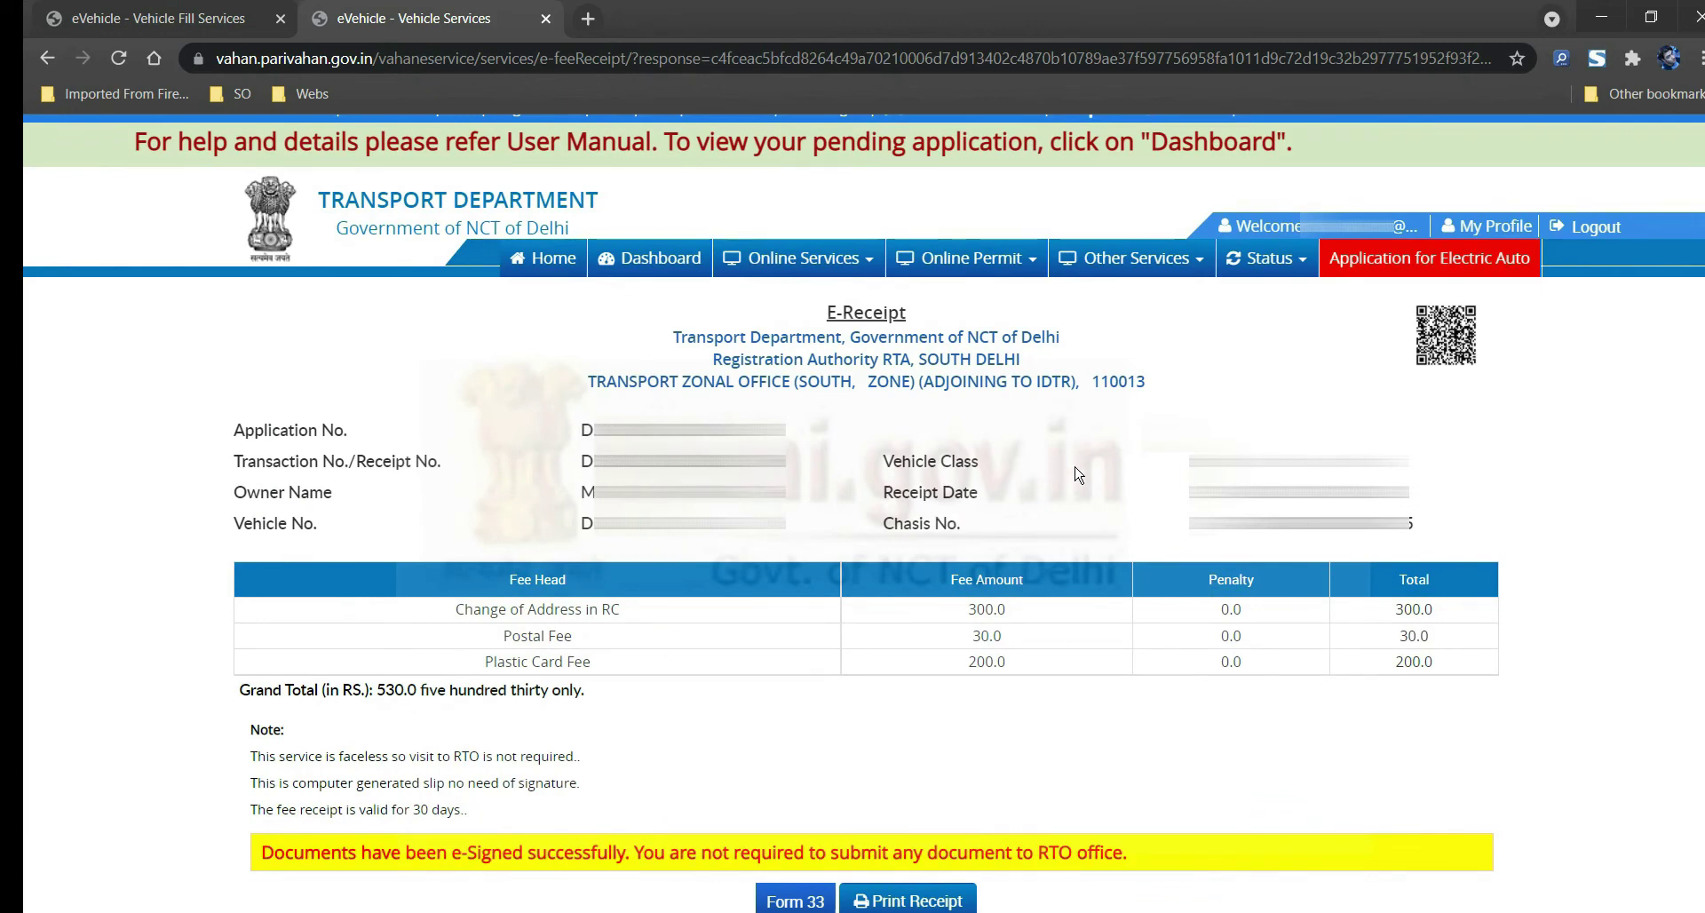
scroll(923, 369, up, 1)
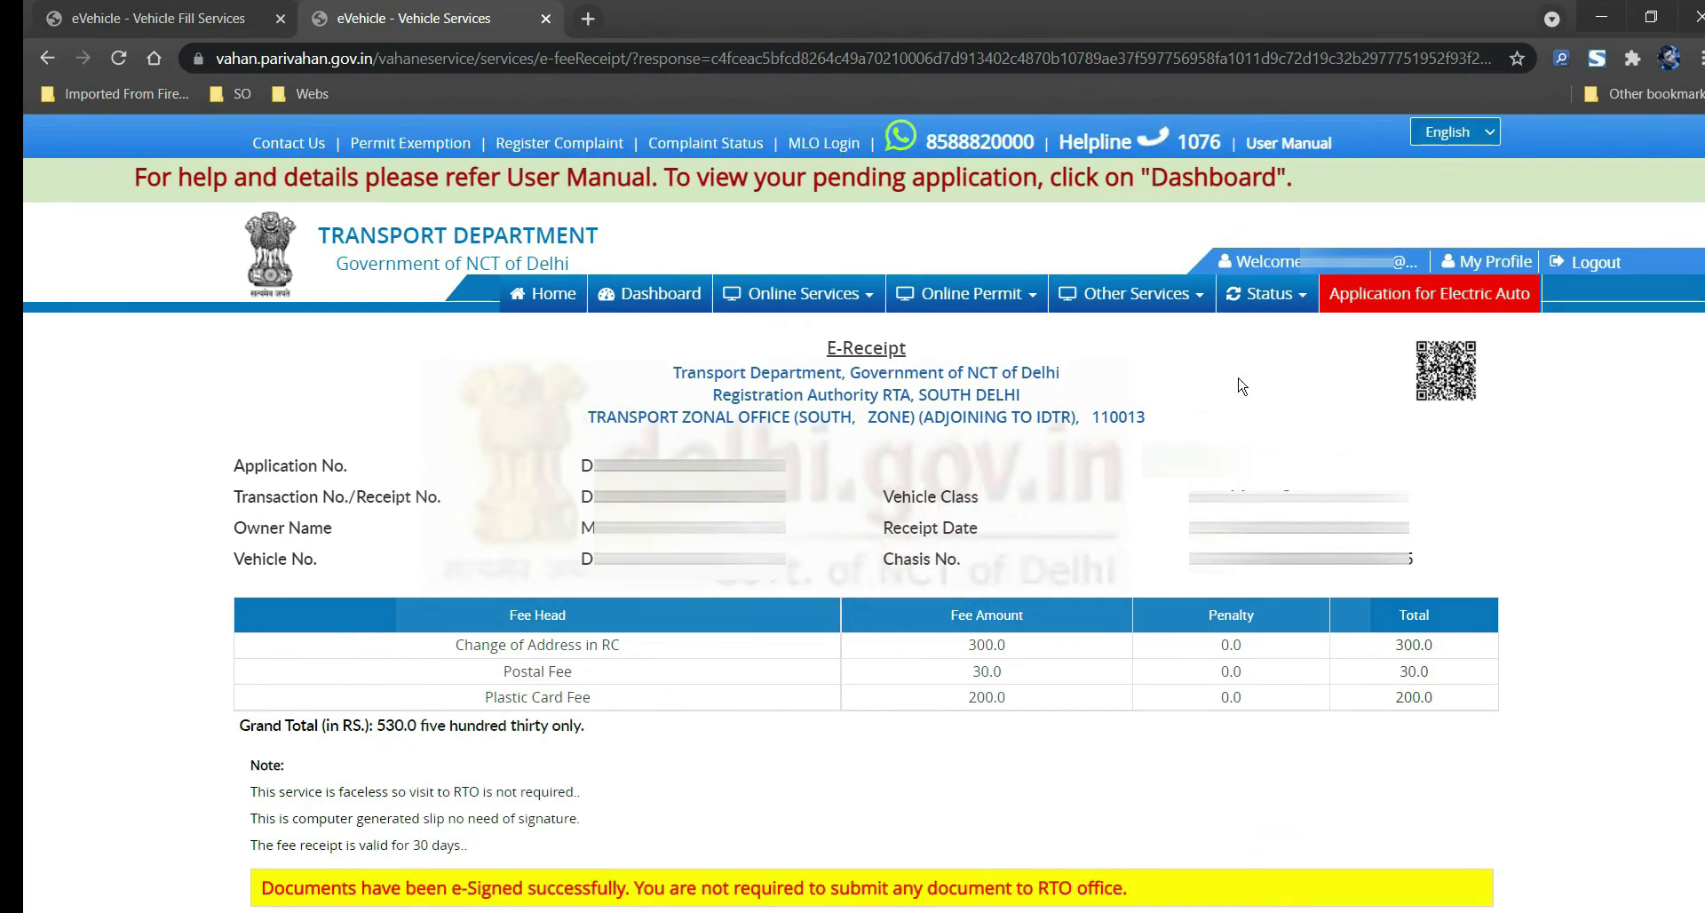
Open Status > Know Your Application Status from the dashboard
click(657, 294)
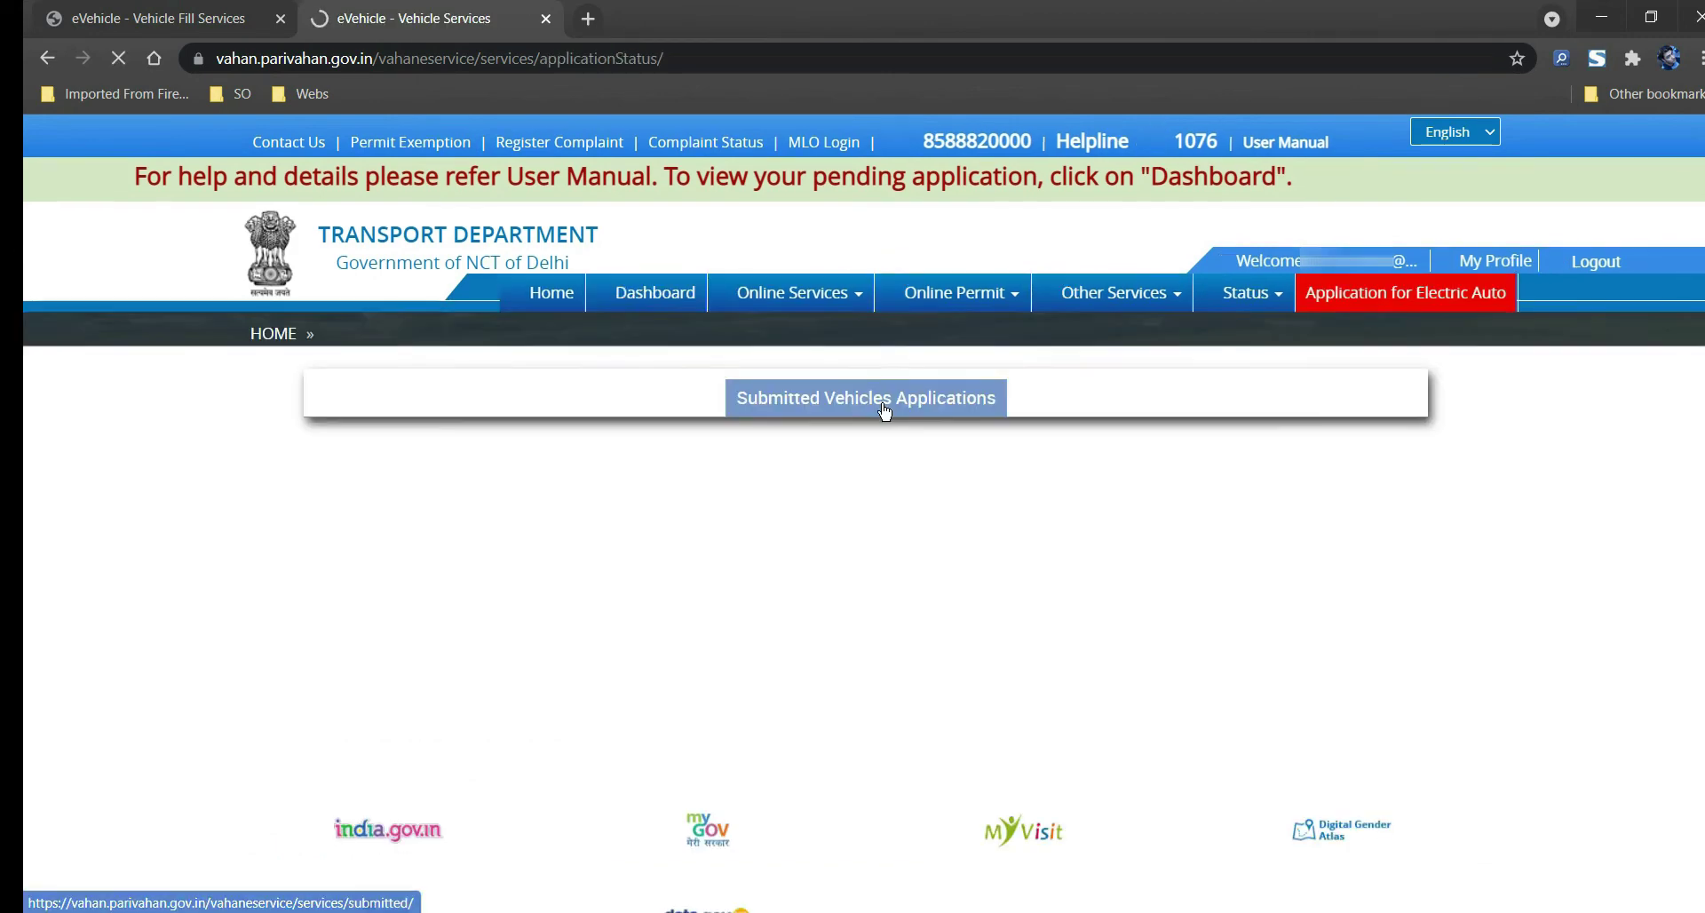
mouse_move(1265, 293)
click(1303, 416)
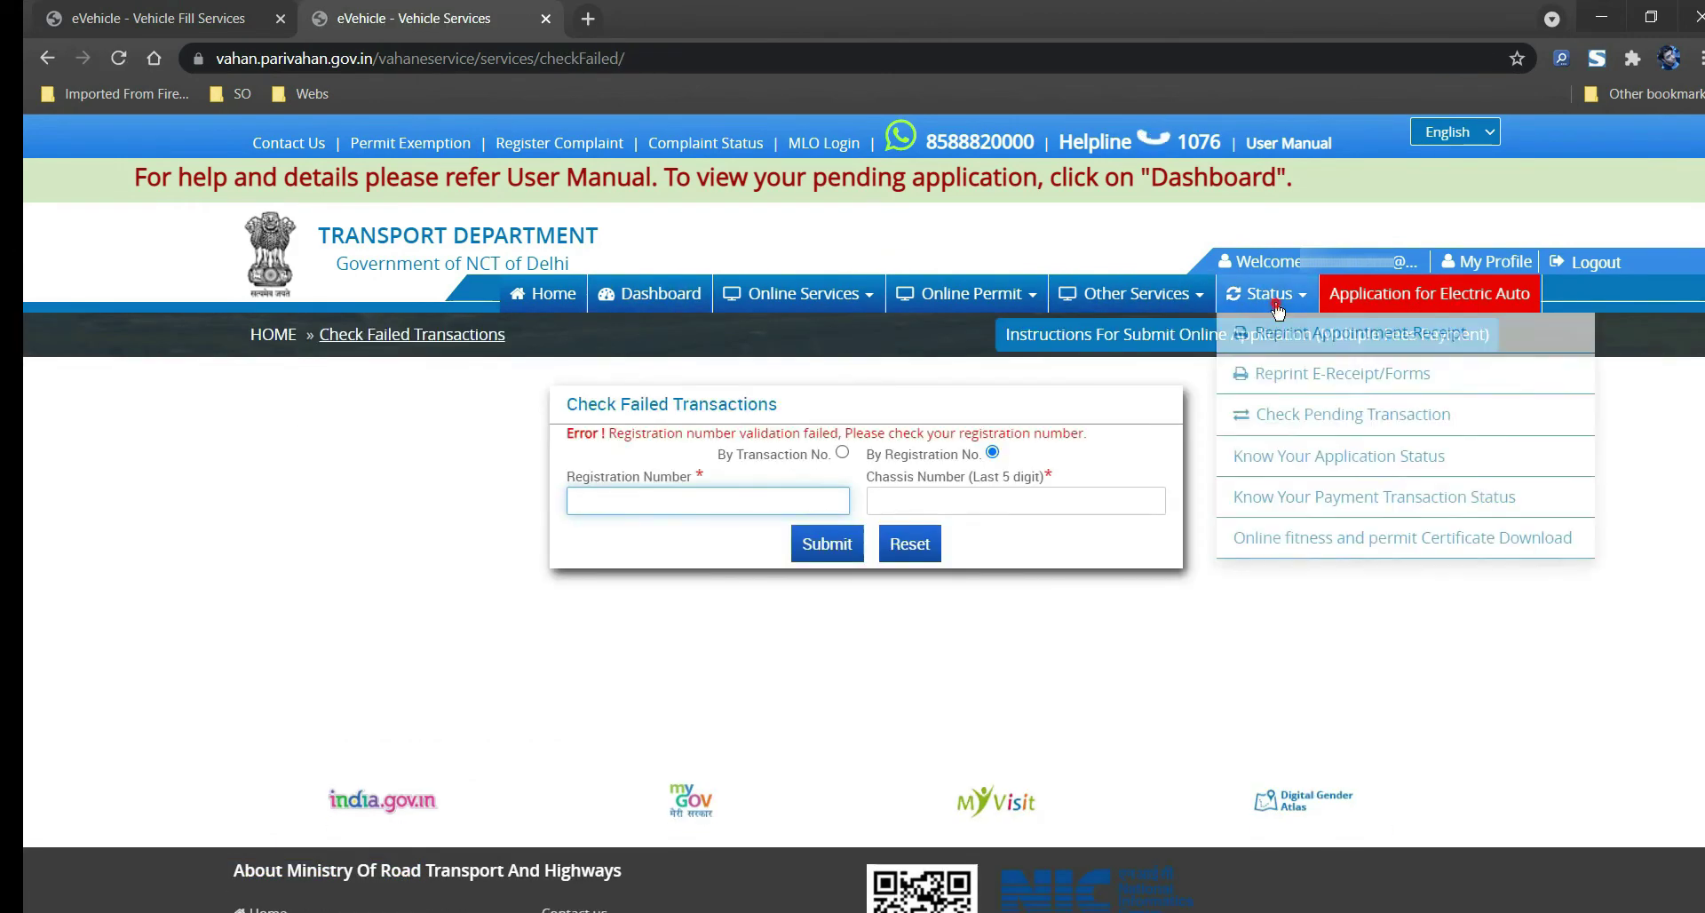
click(1302, 455)
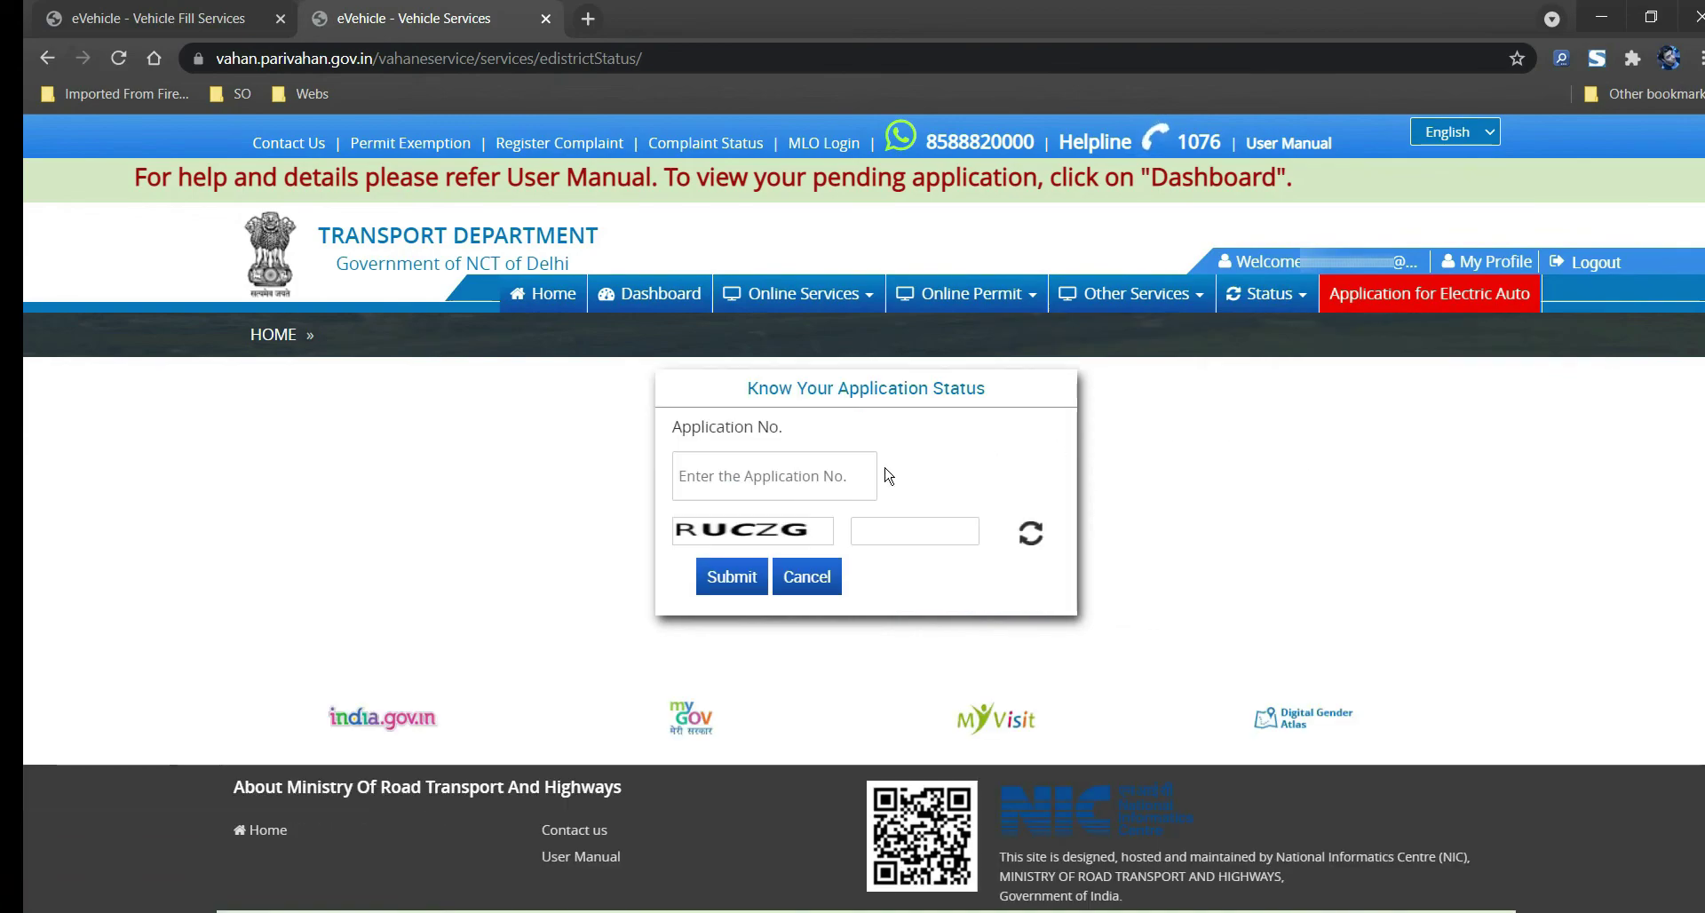
Look up the status using the application number and captcha code
click(777, 486)
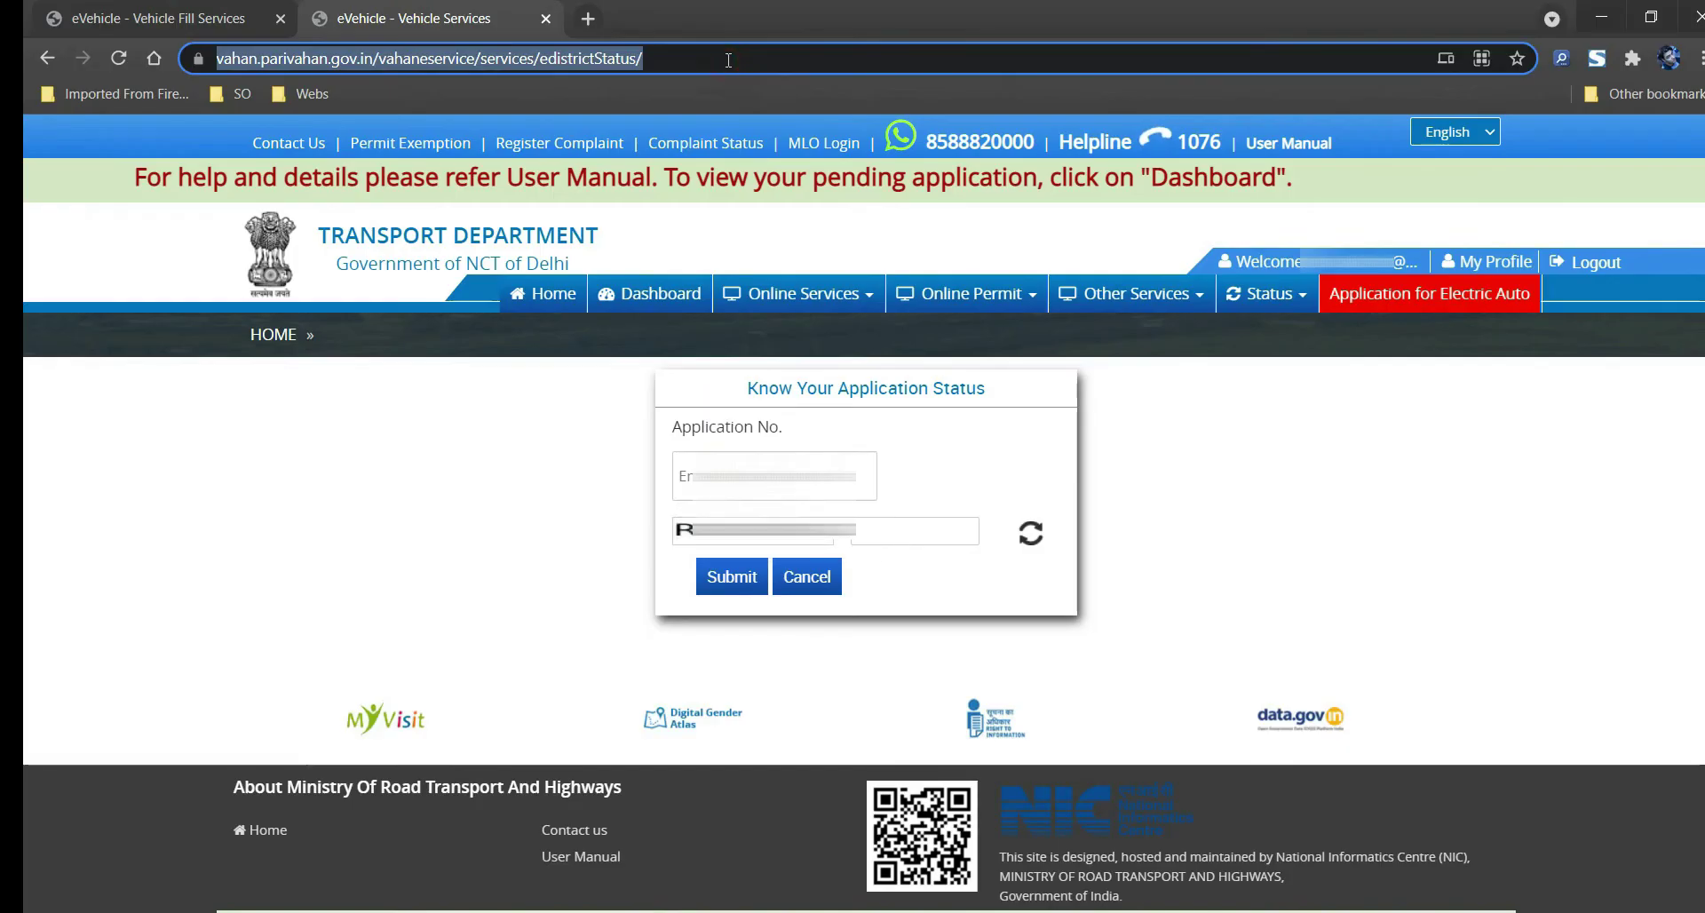
key(ctrl+l)
key(ctrl+v)
click(778, 476)
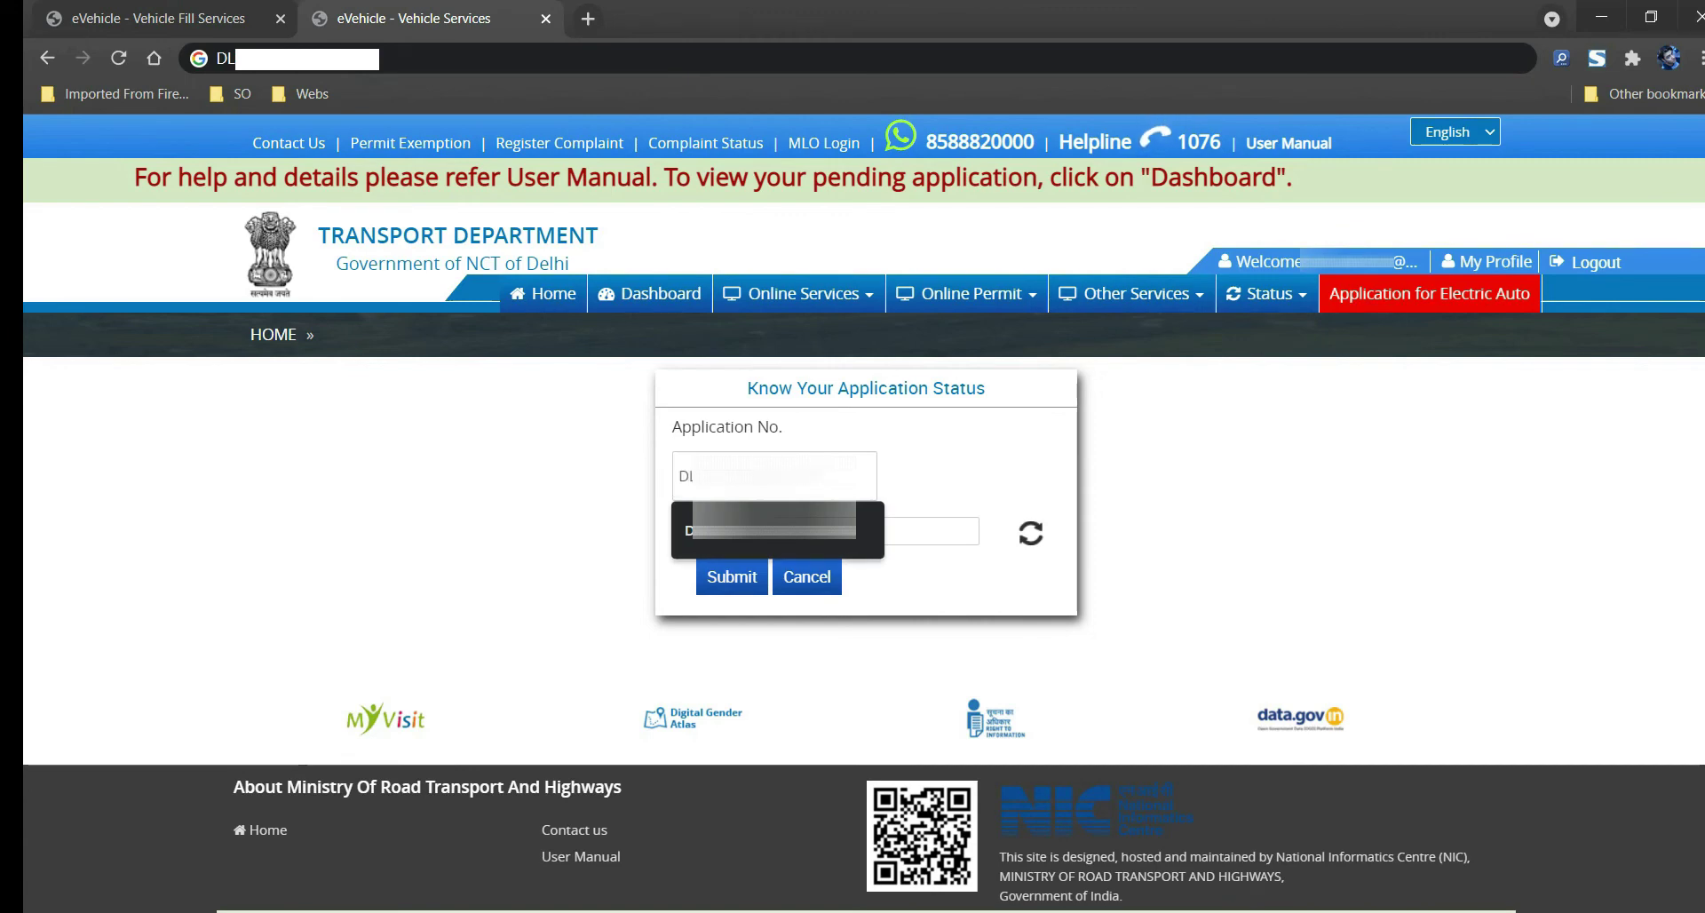
key(Return)
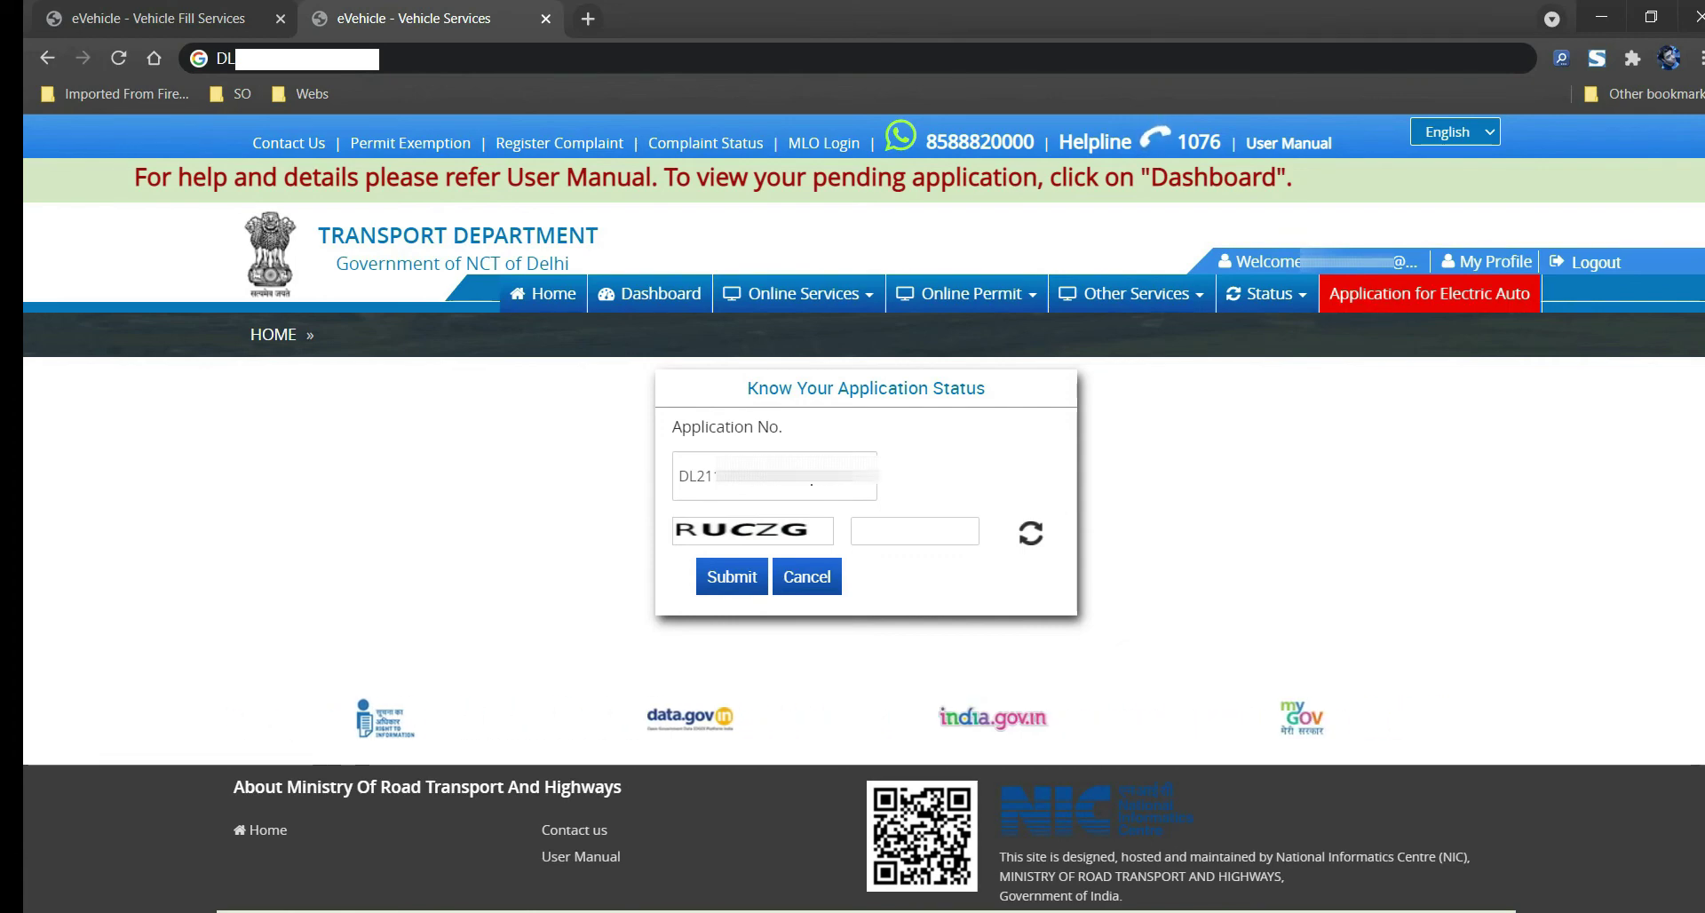
click(946, 525)
text(R)
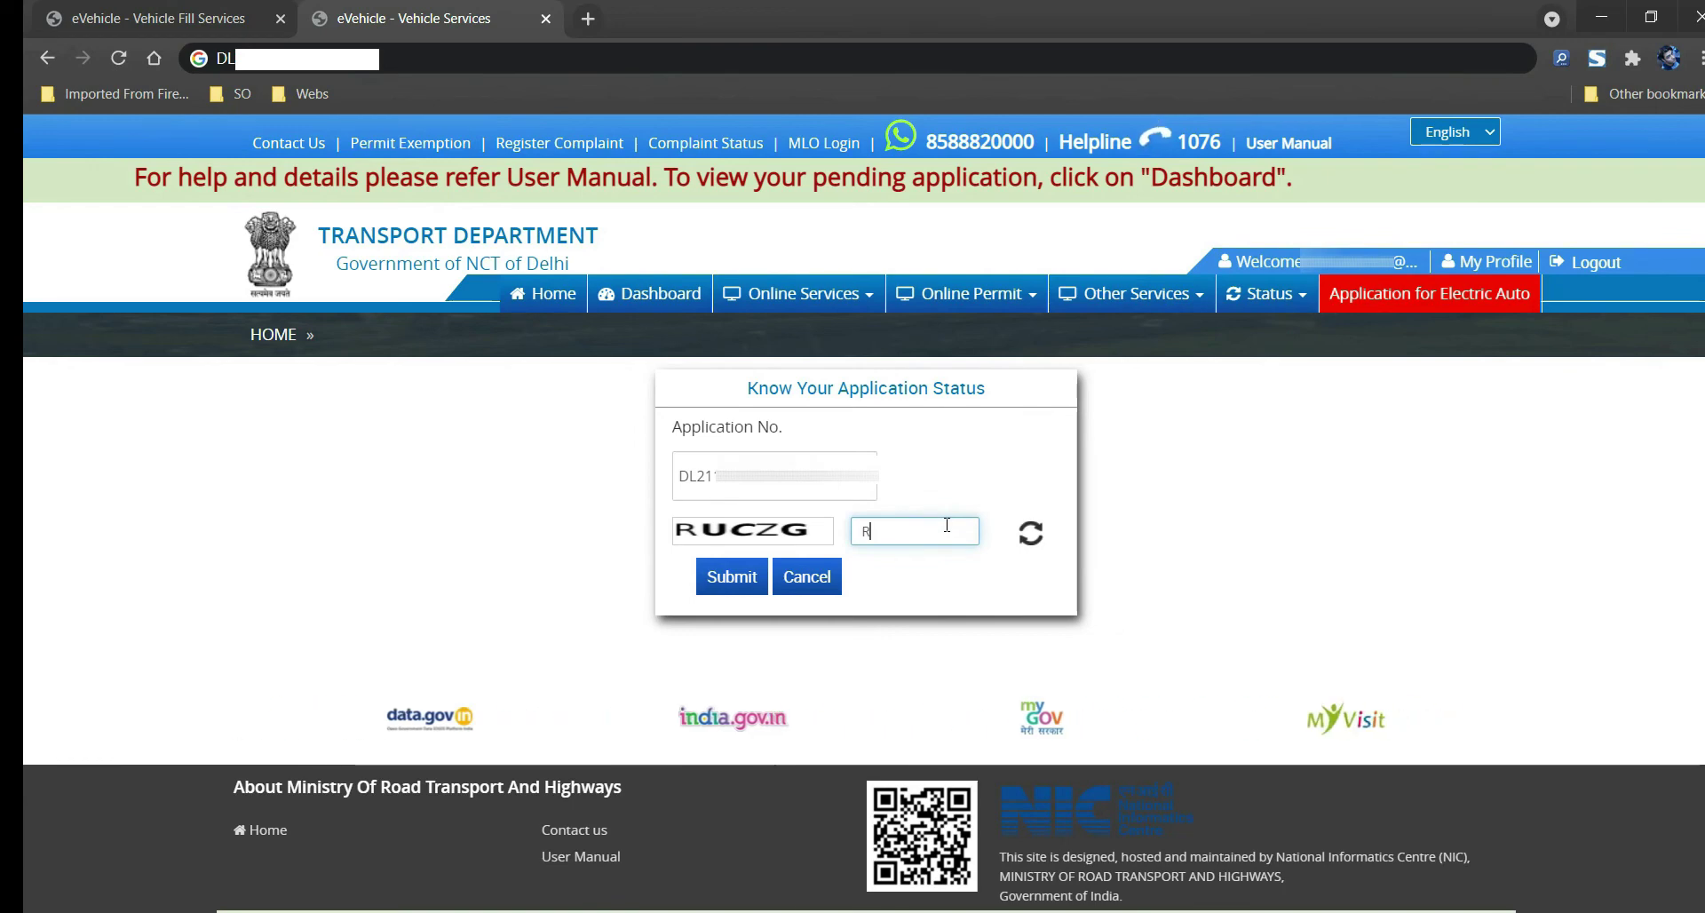
text(UCZG)
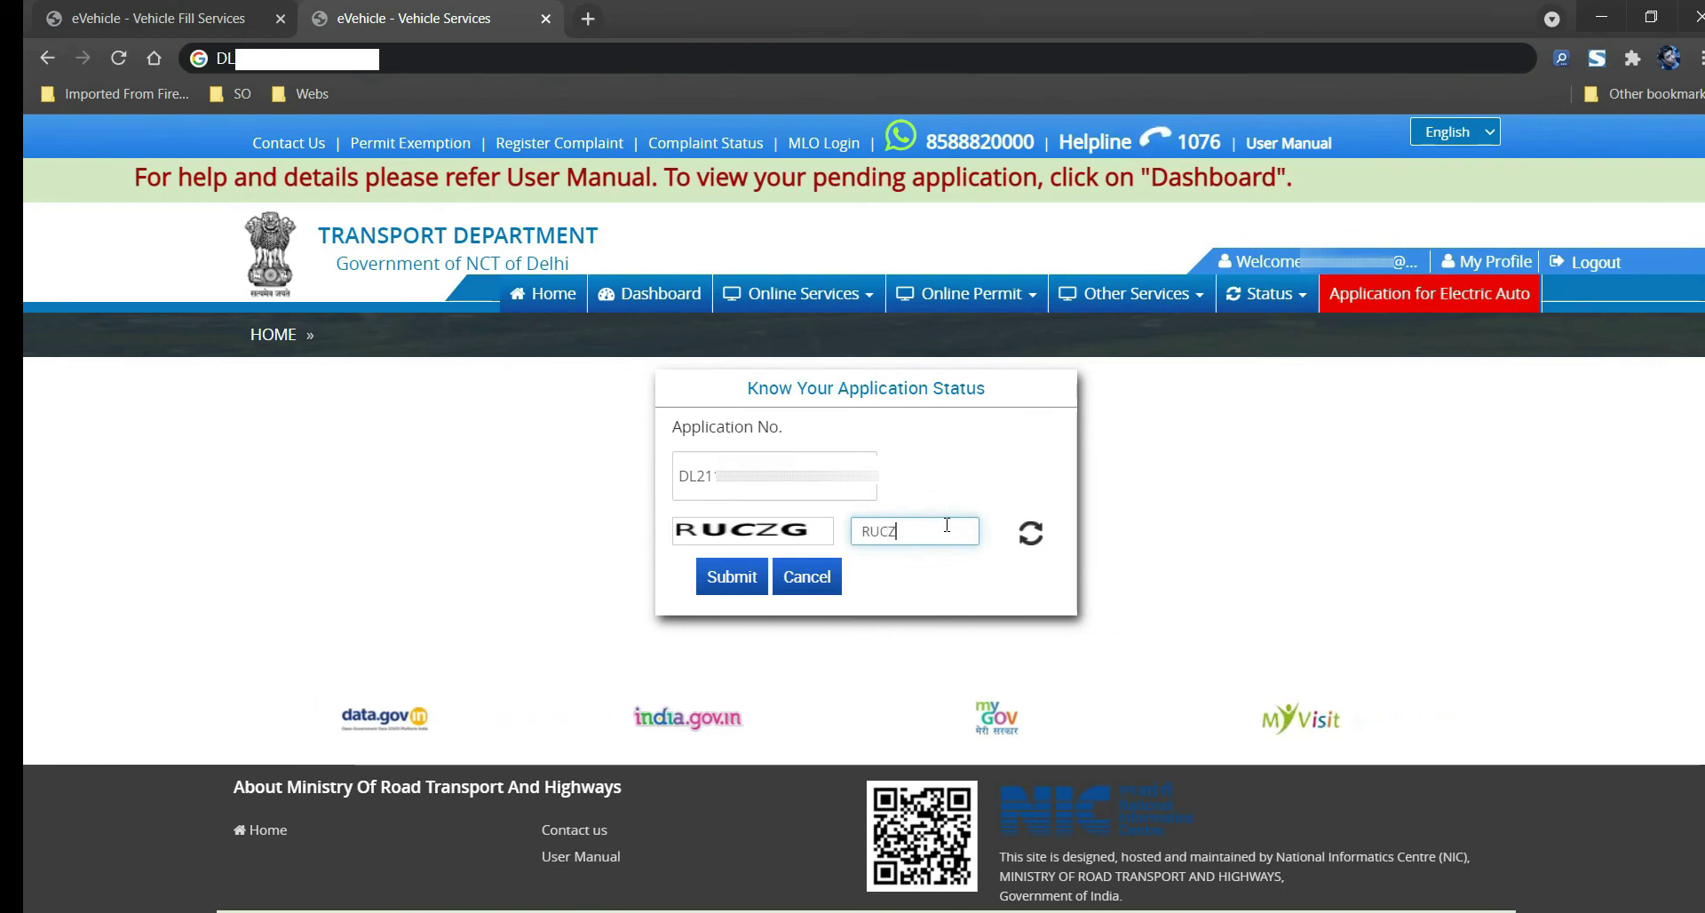
click(751, 582)
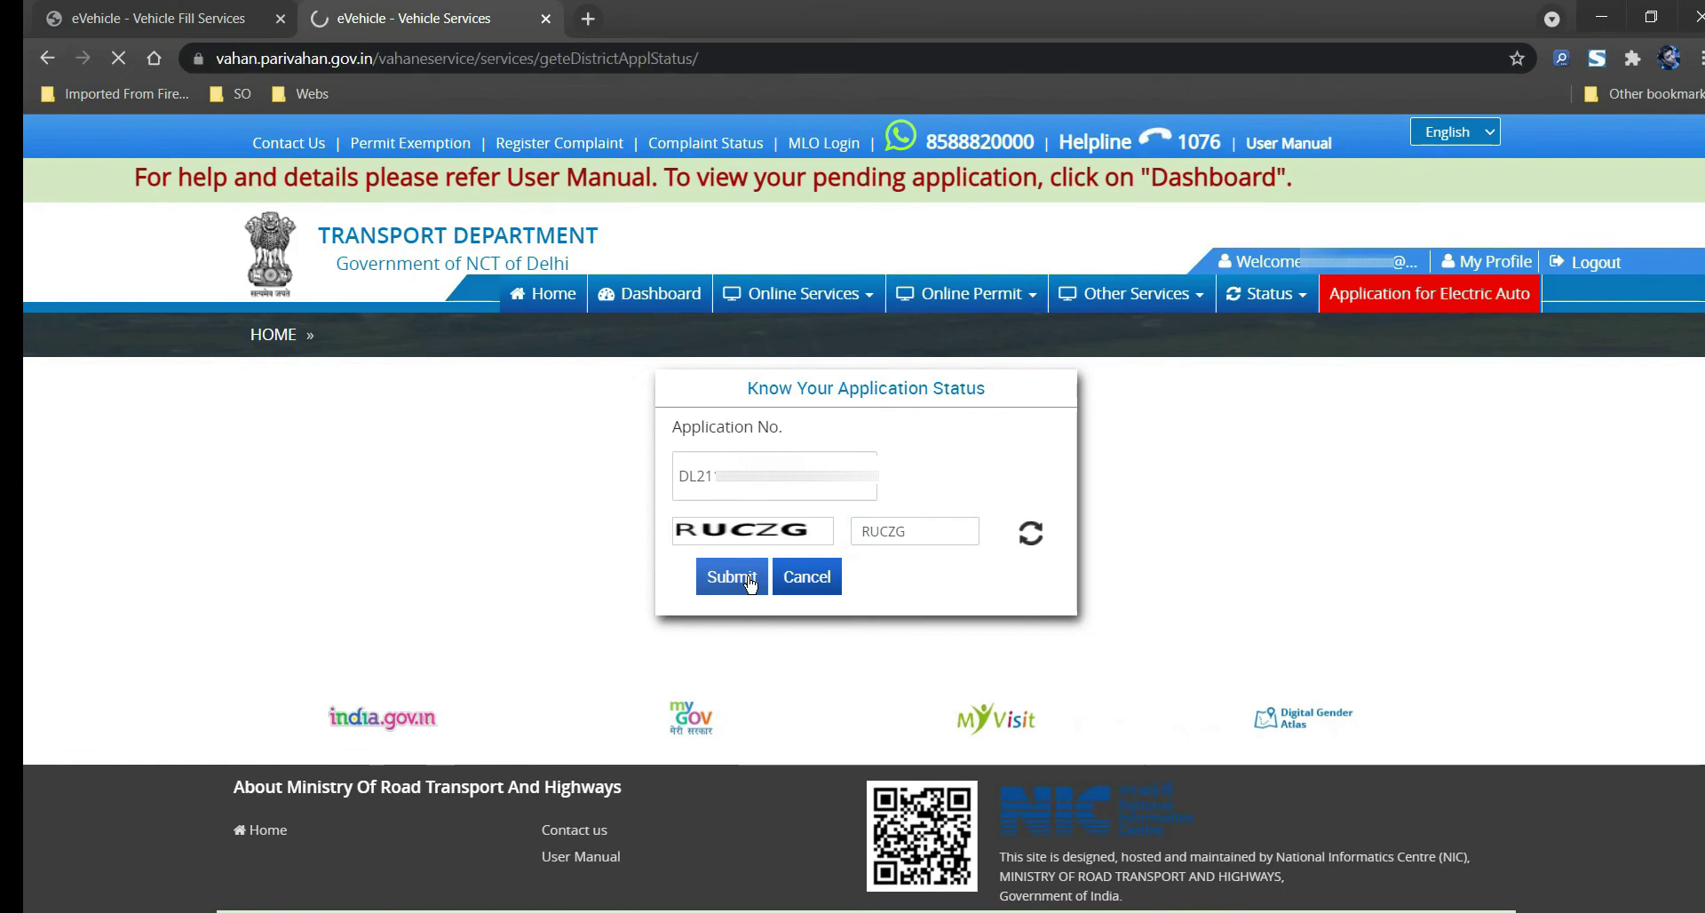
scroll(654, 383, down, 5)
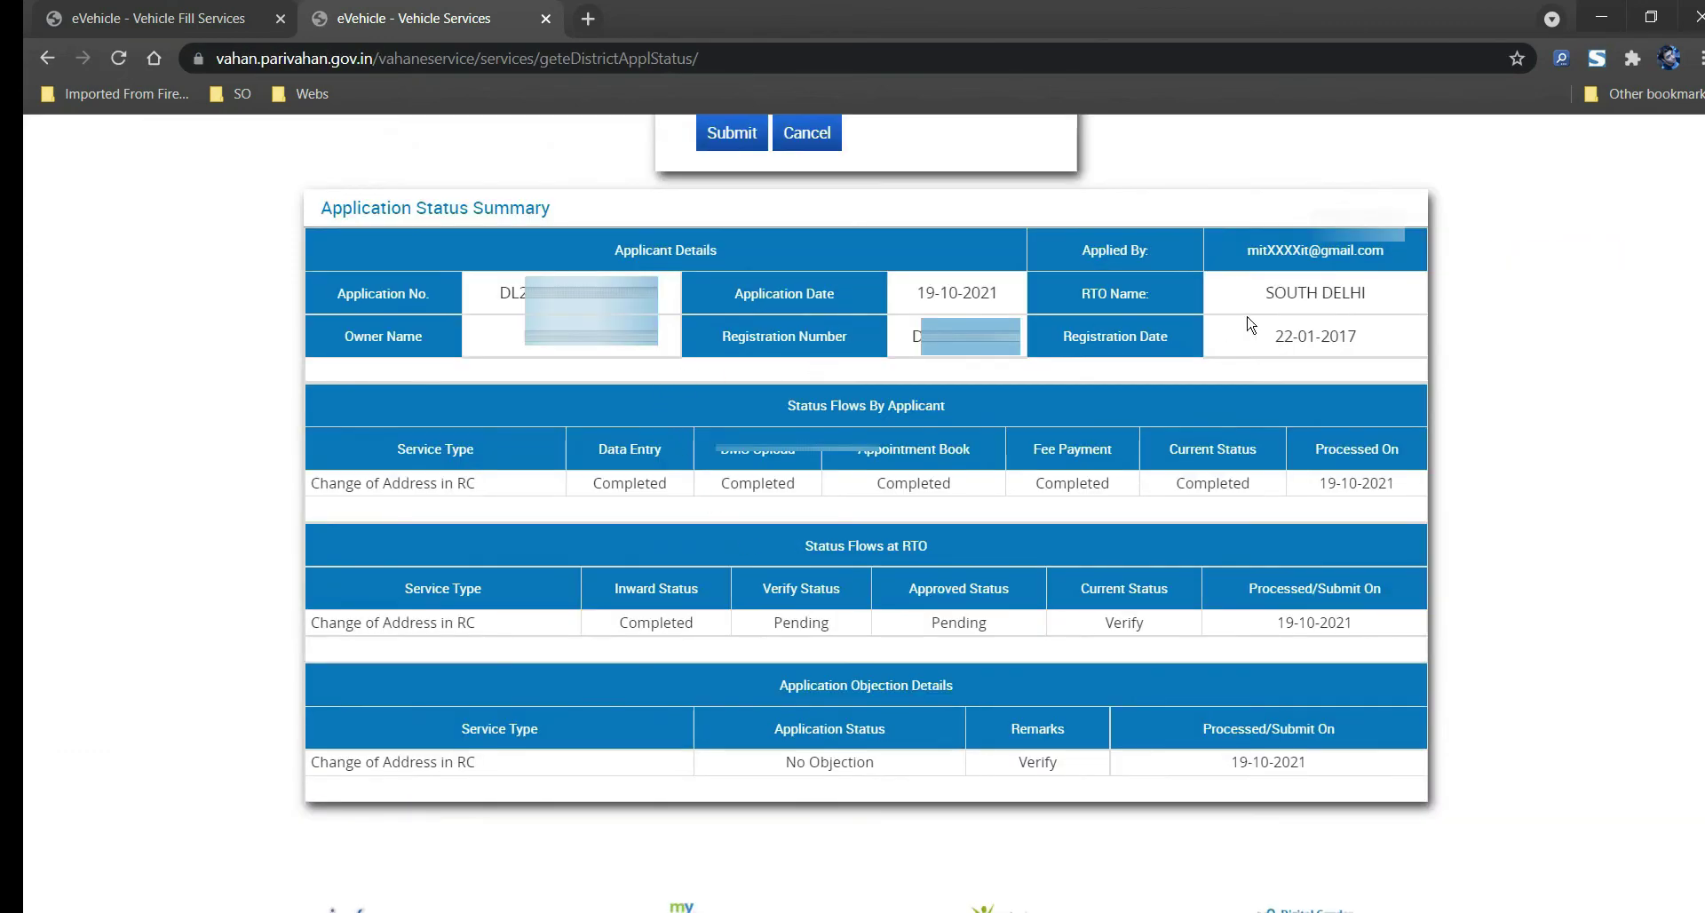